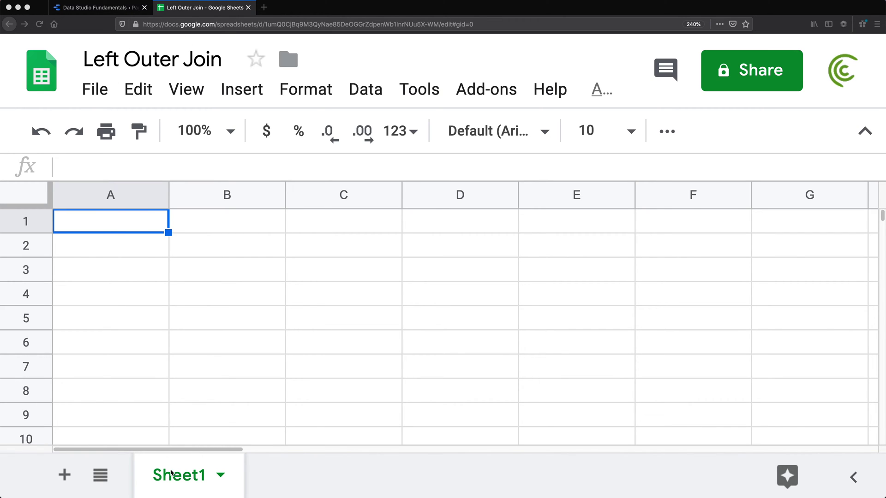
Rename the sheet Sheet1 as sales.
{"action": "left_click", "coordinate": [173, 479]}
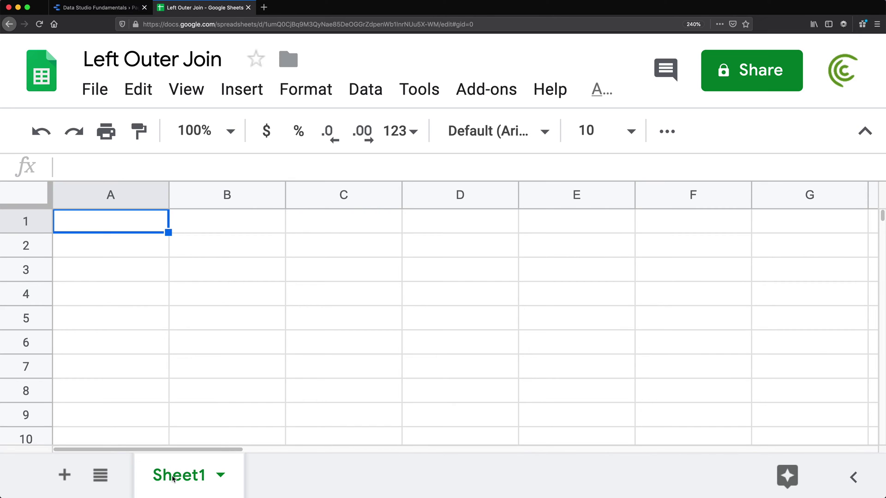
{"action": "double_click", "coordinate": [177, 477]}
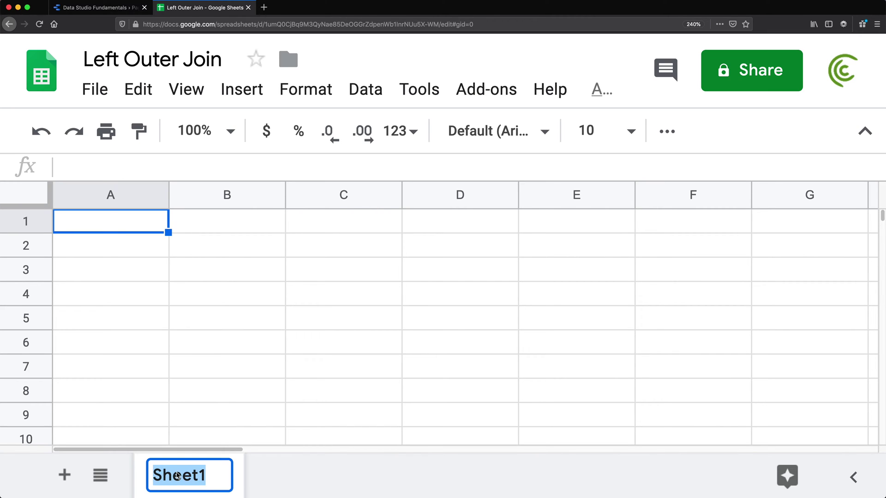
{"action": "type", "text": "sales"}
{"action": "key", "text": "Return"}
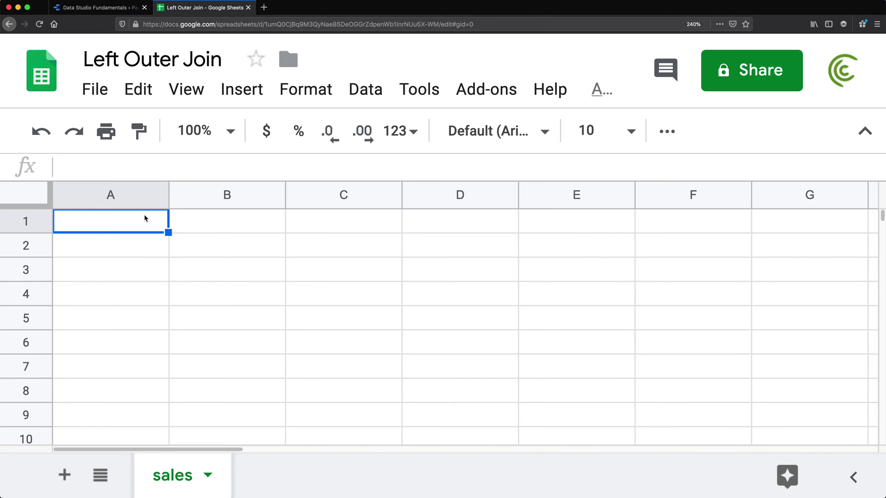
Enter the column header transactionid in cell A1 of the sales sheet.
{"action": "type", "text": "id"}
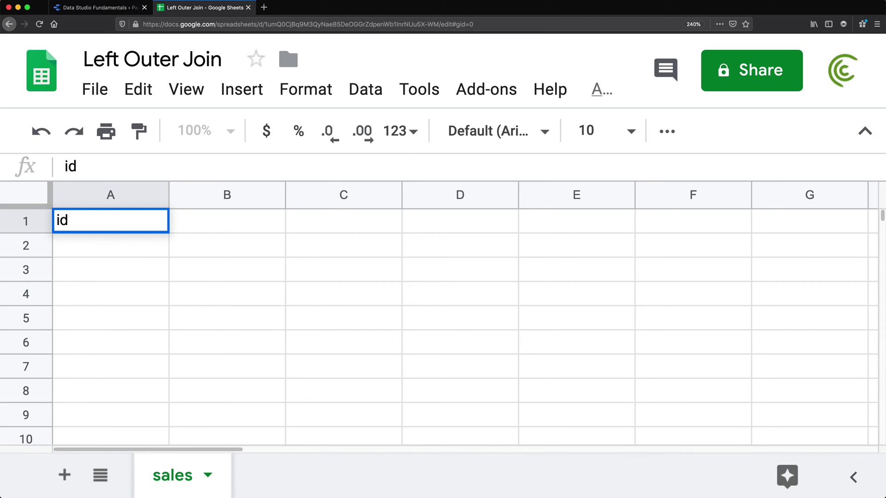
{"action": "key", "text": "BackSpace"}
{"action": "key", "text": "BackSpace"}
{"action": "type", "text": "tra"}
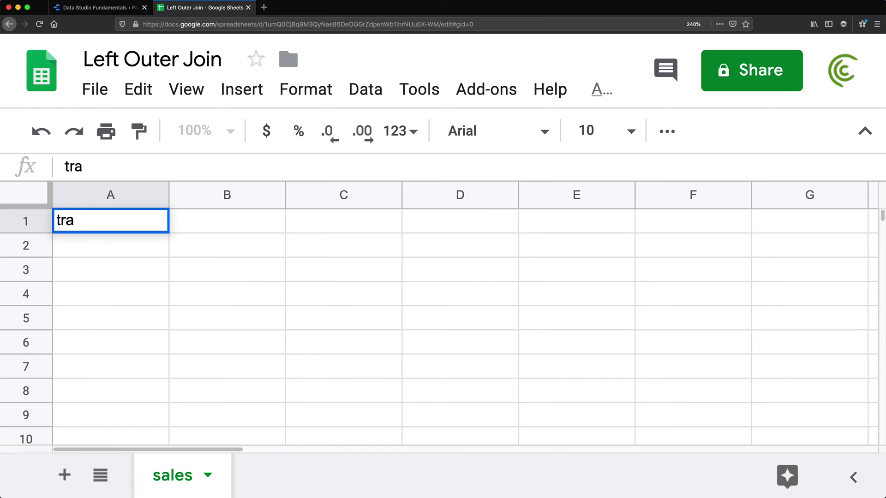
{"action": "type", "text": "nsactioni"}
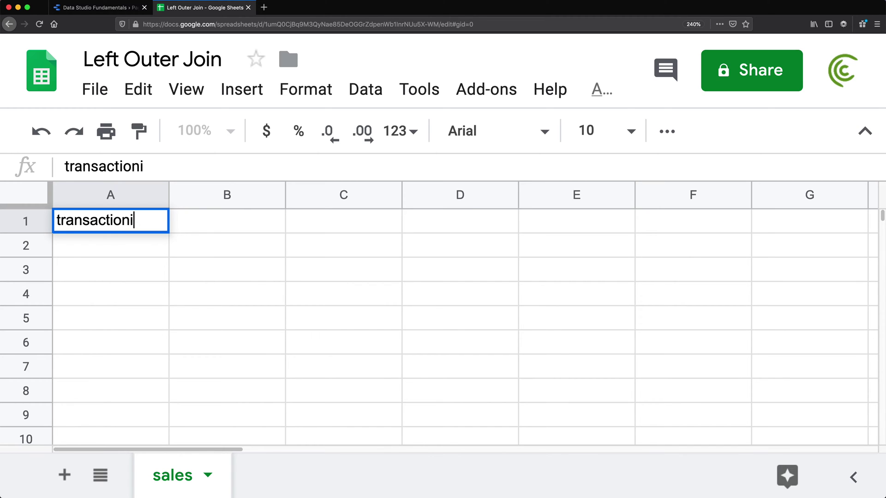
{"action": "type", "text": "d"}
{"action": "key", "text": "Return"}
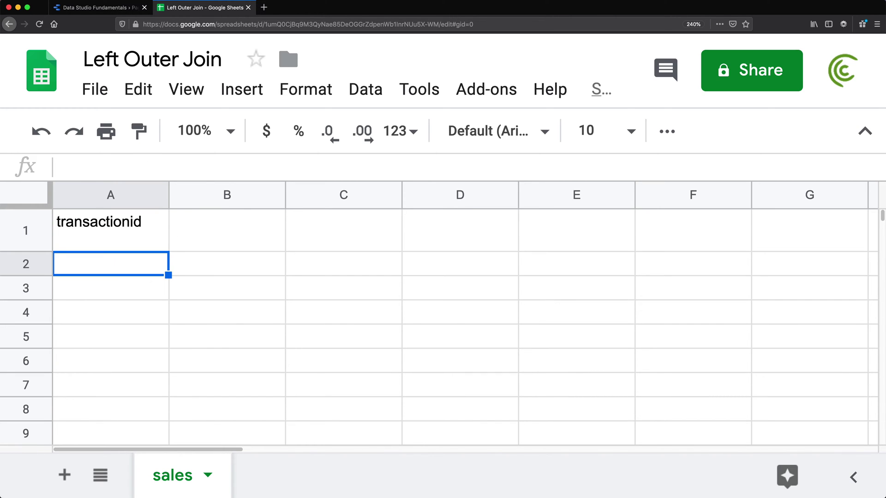
Enter the column header qty in cell B1 of the sales sheet.
{"action": "left_click", "coordinate": [110, 230]}
{"action": "left_click", "coordinate": [227, 230]}
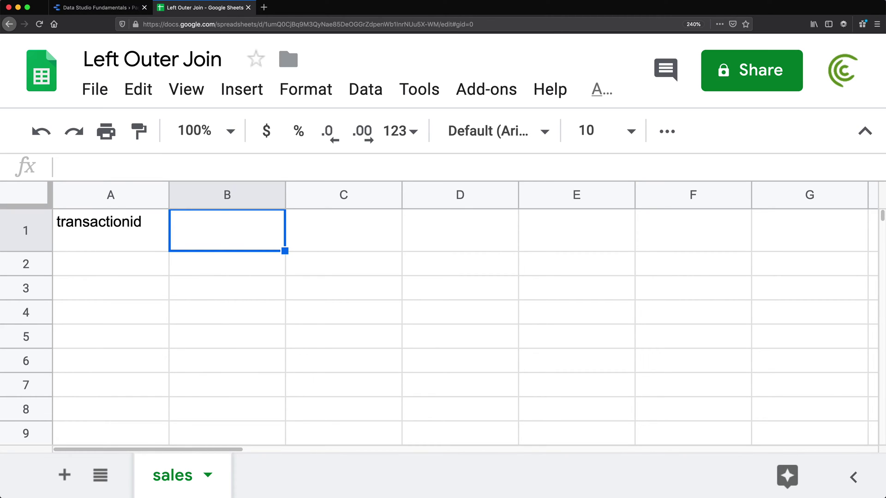
{"action": "type", "text": "amo"}
{"action": "key", "text": "BackSpace"}
{"action": "key", "text": "BackSpace"}
{"action": "key", "text": "BackSpace"}
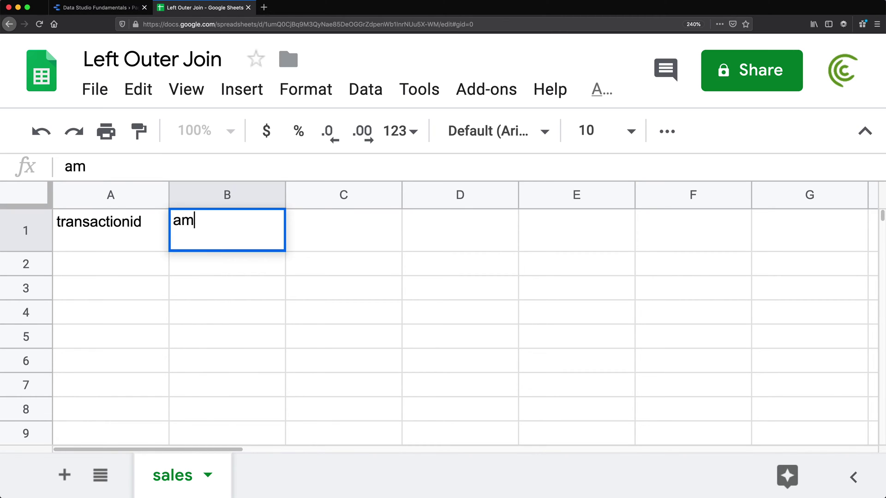
{"action": "type", "text": "qty"}
{"action": "key", "text": "Return"}
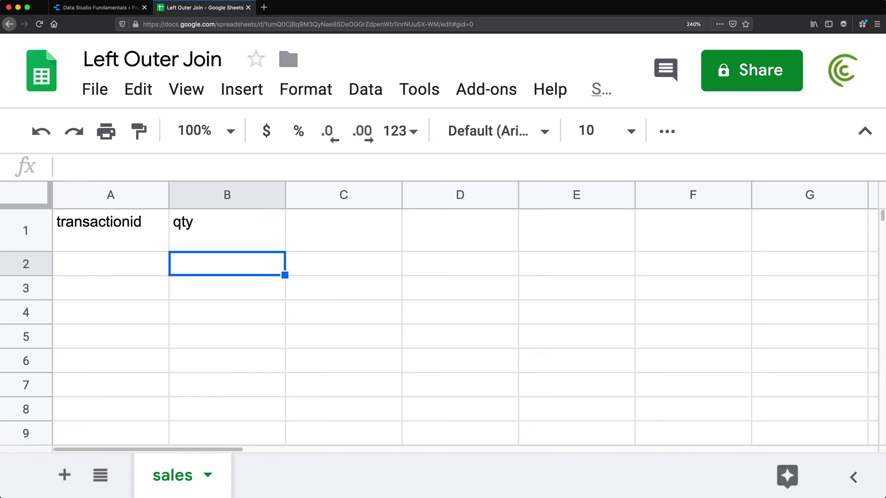
Enter the column header product_id in cell C1 of the sales sheet.
{"action": "key", "text": "Up"}
{"action": "key", "text": "Right"}
{"action": "type", "text": "p"}
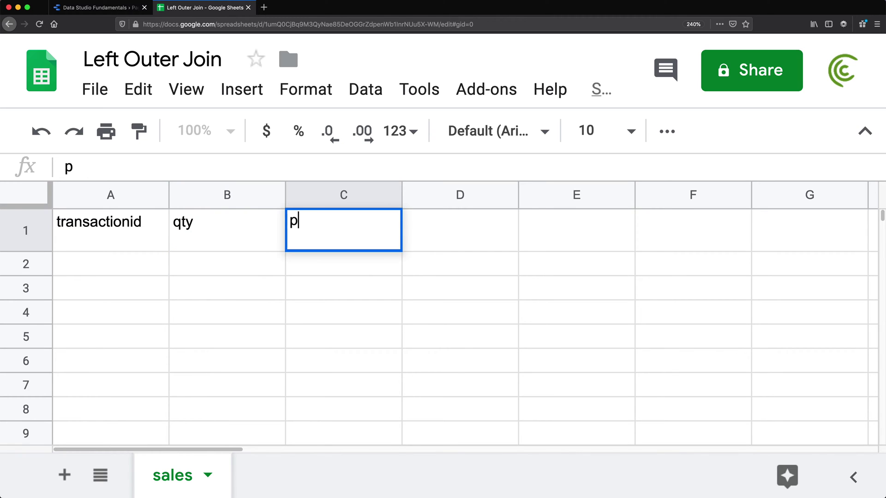
{"action": "type", "text": "roduct_"}
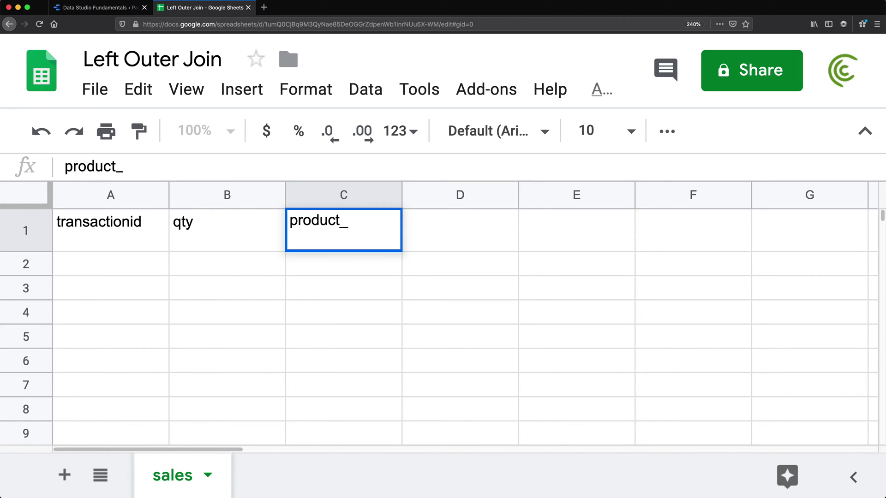
{"action": "type", "text": "id"}
{"action": "key", "text": "Return"}
Fill the transactionid column with the values 1 to 5 in cells A2 to A6.
{"action": "key", "text": "Left"}
{"action": "key", "text": "Left"}
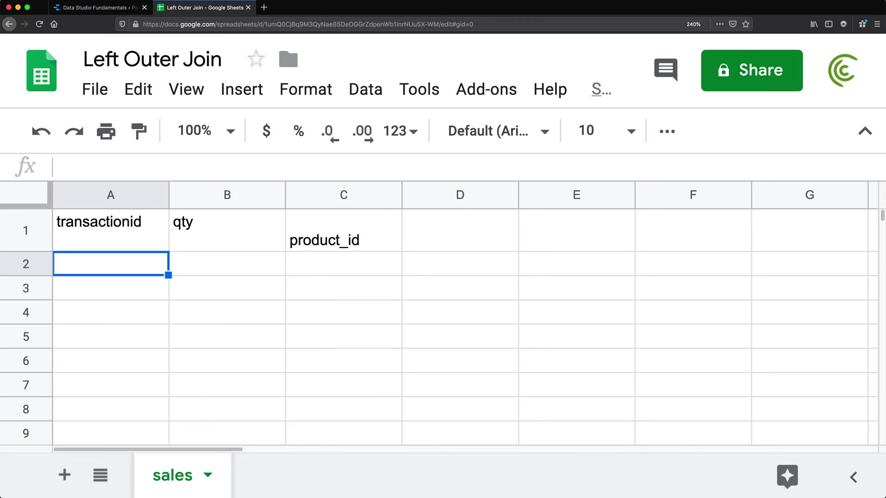
{"action": "key", "text": "Up"}
{"action": "key", "text": "Down"}
{"action": "type", "text": "1"}
{"action": "key", "text": "Return"}
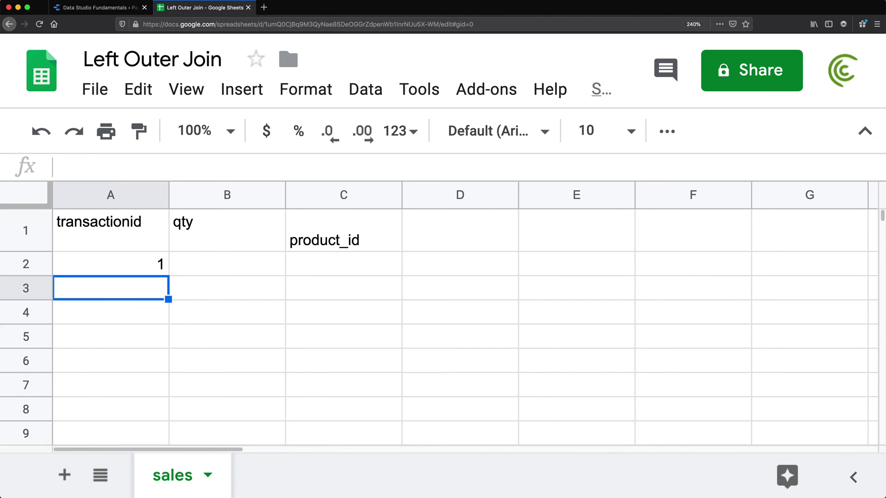
{"action": "type", "text": "2"}
{"action": "key", "text": "Return"}
{"action": "type", "text": "3"}
{"action": "key", "text": "Return"}
{"action": "type", "text": "4"}
{"action": "key", "text": "Return"}
{"action": "type", "text": "5"}
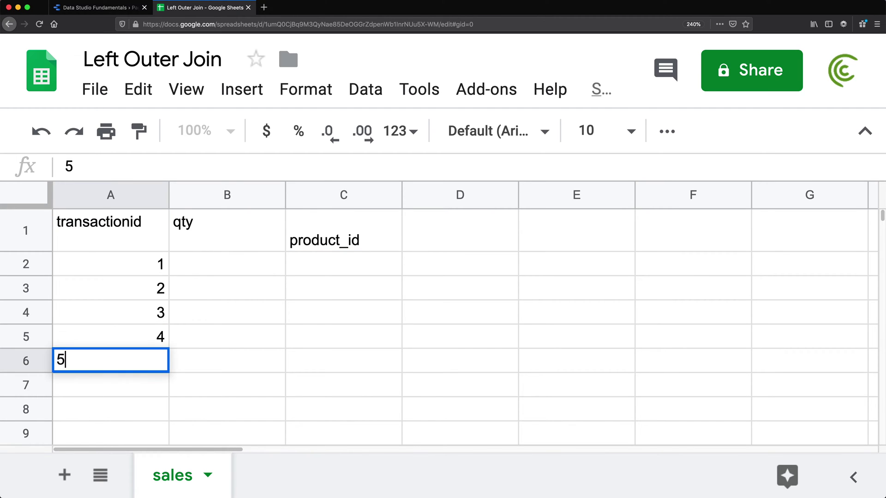
{"action": "key", "text": "Up"}
Fill the qty column with 10, 20, 30, 40 and 50 in cells B2 to B6.
{"action": "key", "text": "Up"}
{"action": "key", "text": "Up"}
{"action": "key", "text": "Up"}
{"action": "key", "text": "Right"}
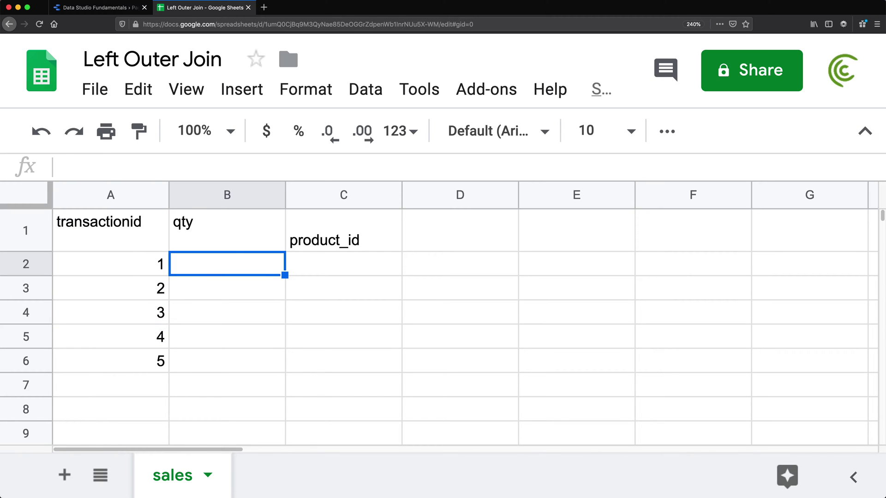
{"action": "type", "text": "10"}
{"action": "key", "text": "Return"}
{"action": "type", "text": "20"}
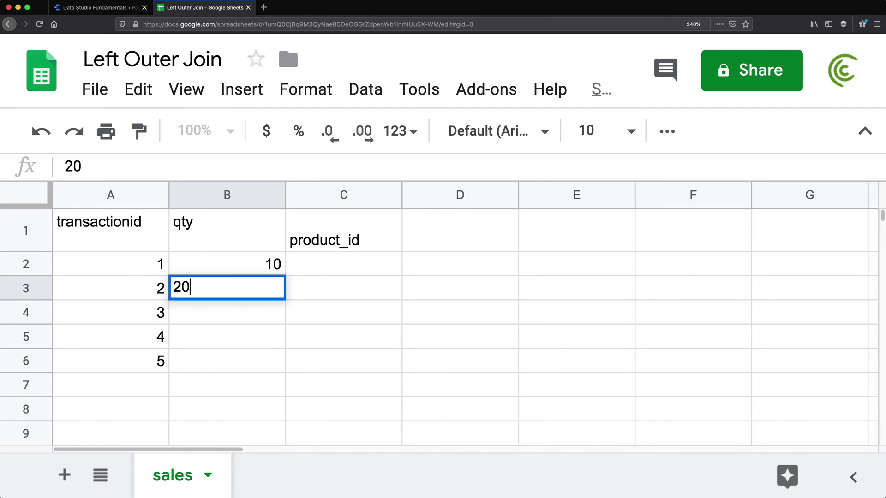
{"action": "key", "text": "Return"}
{"action": "type", "text": "30"}
{"action": "key", "text": "Return"}
{"action": "type", "text": "40"}
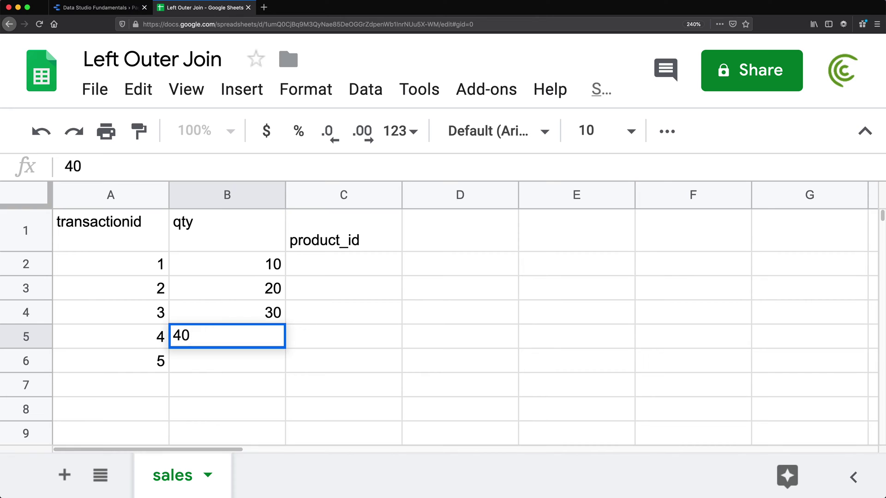
{"action": "key", "text": "Return"}
{"action": "type", "text": "50"}
{"action": "key", "text": "Return"}
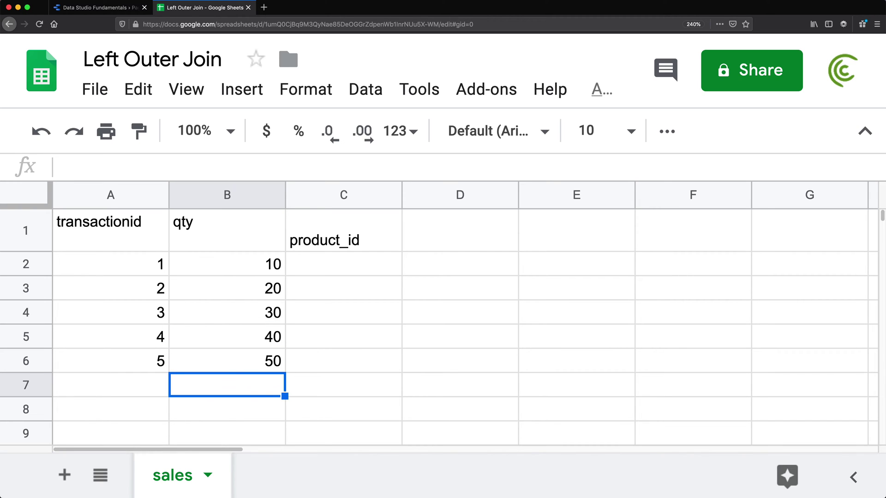
{"action": "key", "text": "Up"}
{"action": "key", "text": "Up"}
{"action": "key", "text": "Up"}
{"action": "key", "text": "Up"}
{"action": "key", "text": "Up"}
{"action": "key", "text": "Right"}
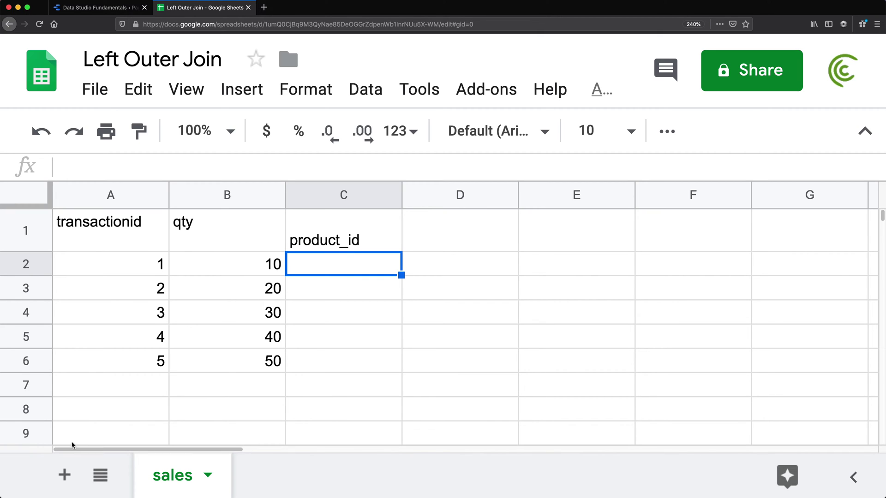
Add a second sheet to the spreadsheet and name it products.
{"action": "left_click", "coordinate": [64, 475]}
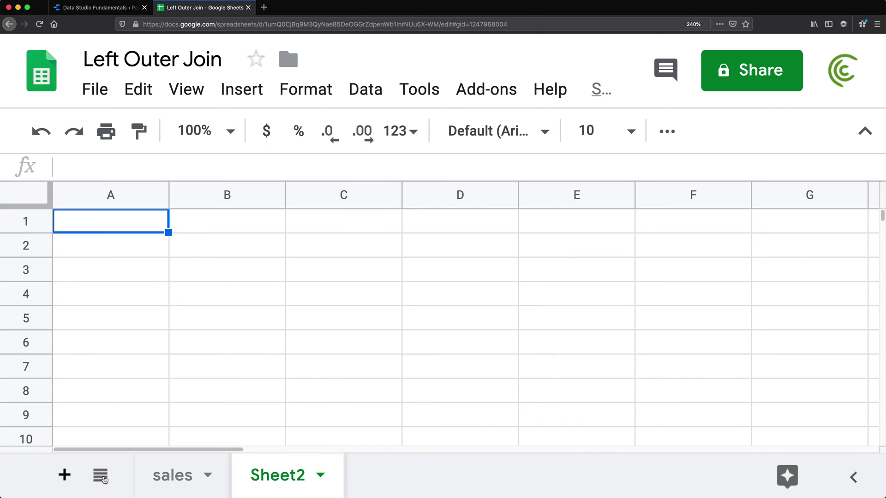
{"action": "double_click", "coordinate": [285, 481]}
{"action": "type", "text": "products"}
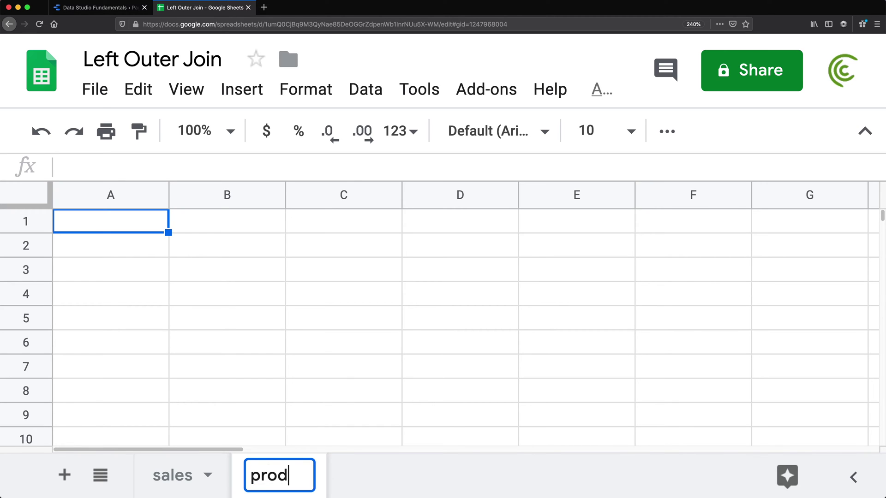
{"action": "key", "text": "Return"}
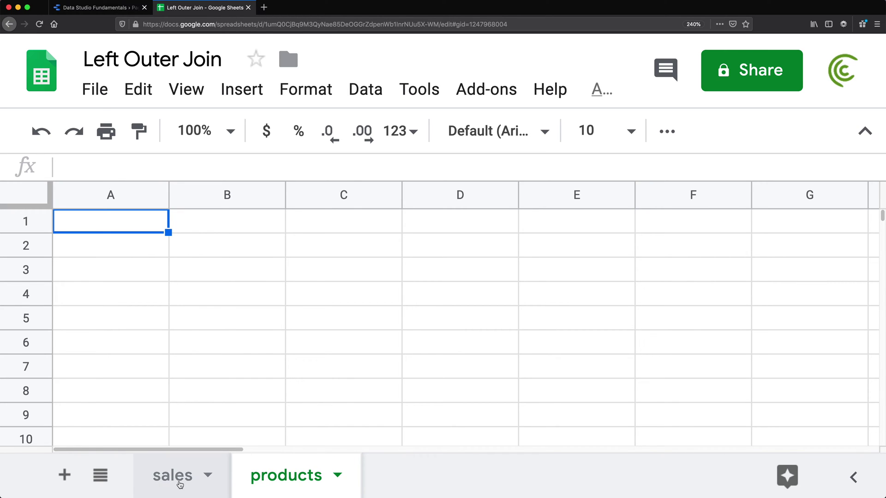
Enter the column header id in cell A1 of the products sheet.
{"action": "left_click", "coordinate": [179, 483]}
{"action": "left_click", "coordinate": [262, 482]}
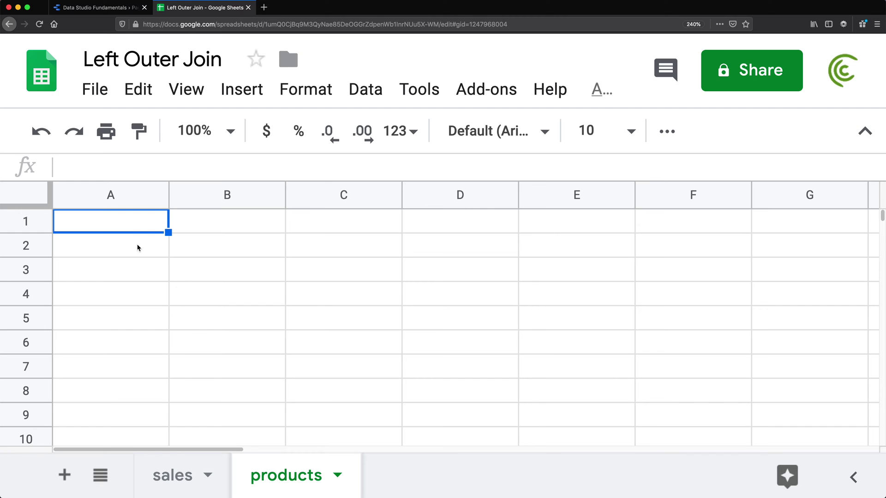
{"action": "type", "text": "id"}
{"action": "key", "text": "Return"}
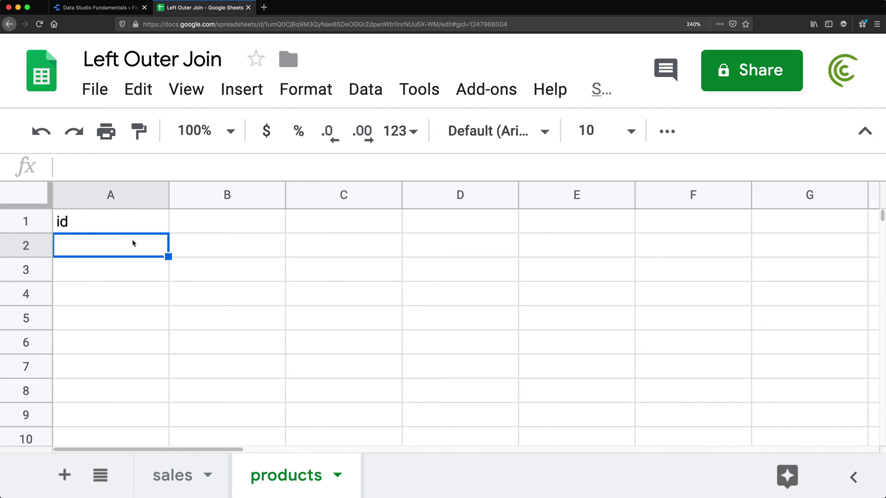
{"action": "left_click", "coordinate": [157, 482]}
{"action": "left_click", "coordinate": [344, 240]}
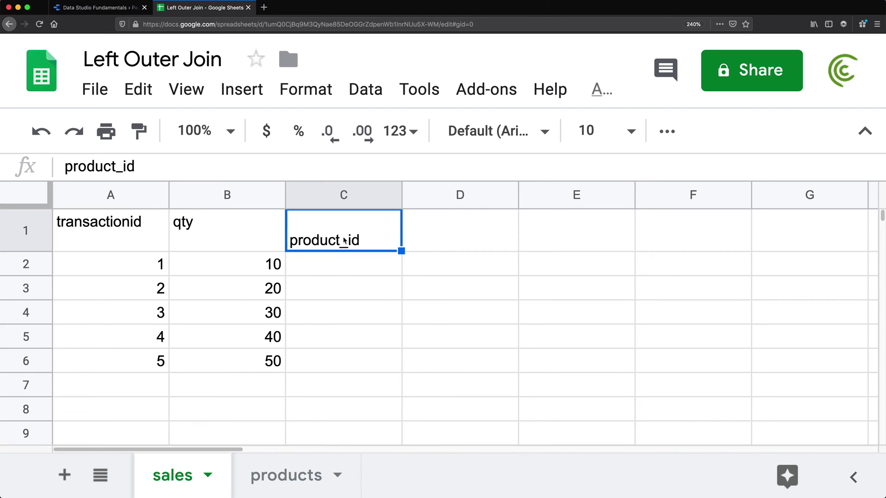
{"action": "left_click", "coordinate": [289, 474]}
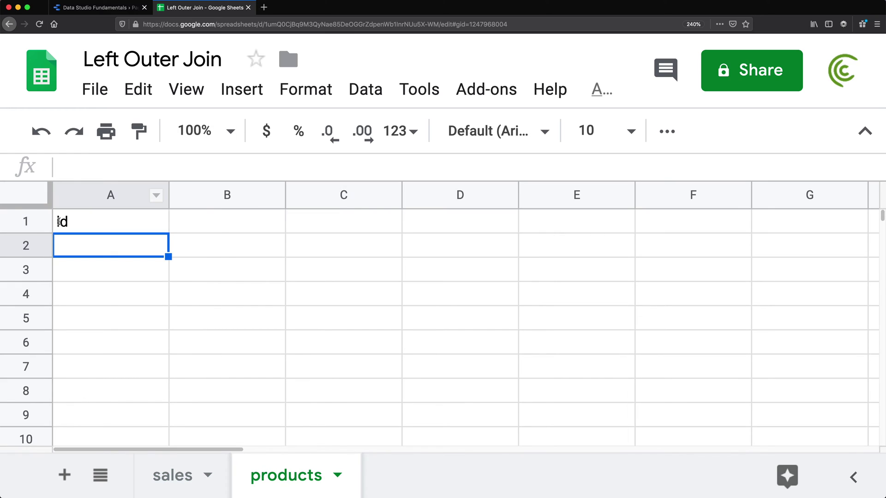
{"action": "left_click", "coordinate": [95, 225]}
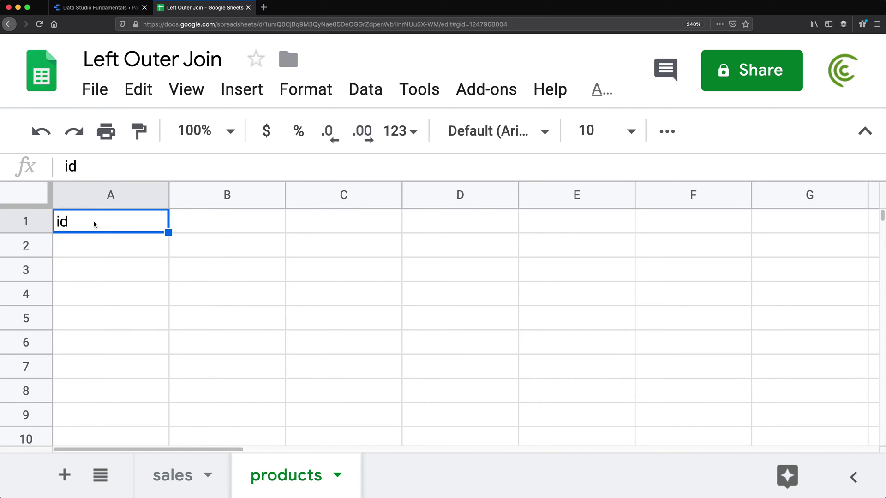
Enter the column header product_name in cell B1 of the products sheet.
{"action": "left_click", "coordinate": [225, 228]}
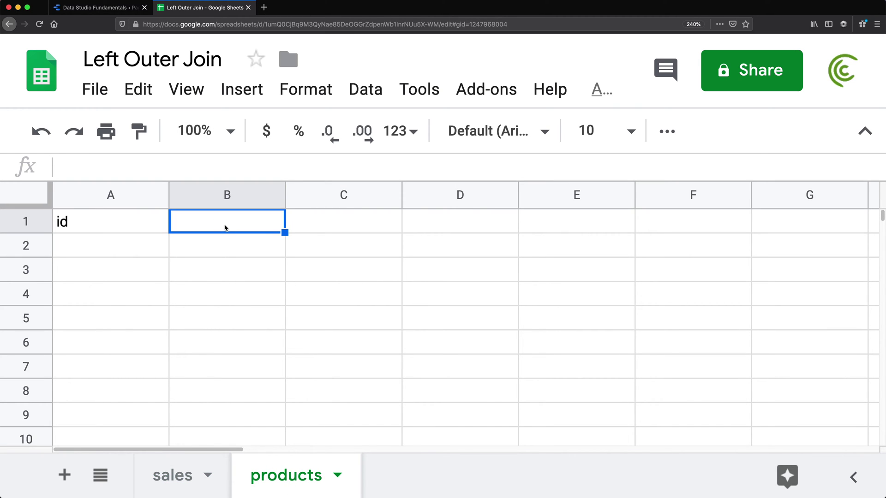
{"action": "type", "text": "na"}
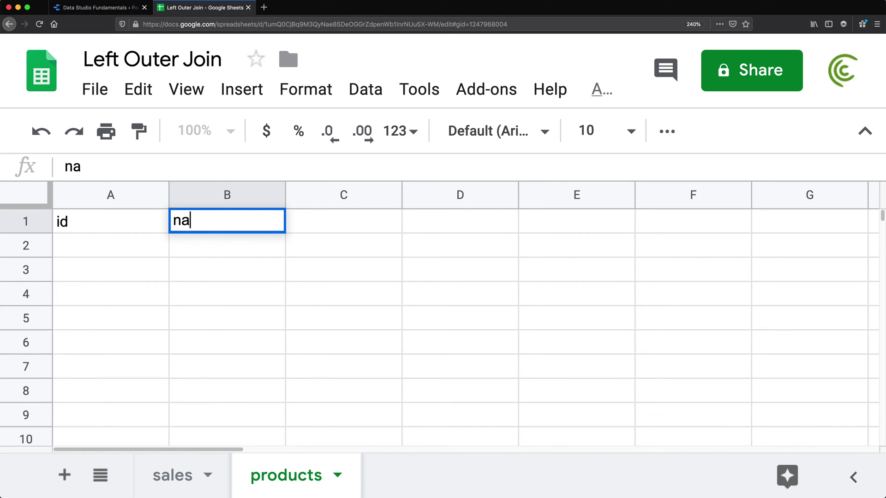
{"action": "key", "text": "BackSpace"}
{"action": "key", "text": "BackSpace"}
{"action": "type", "text": "pro"}
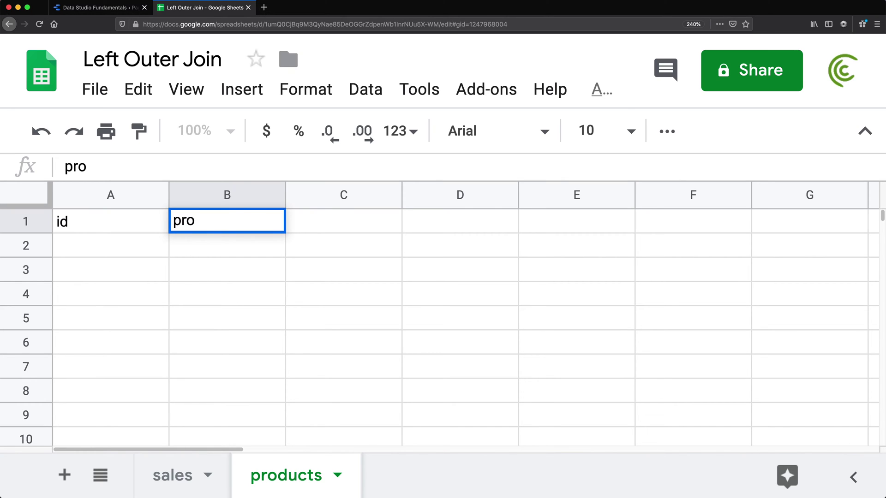
{"action": "type", "text": "duct_name"}
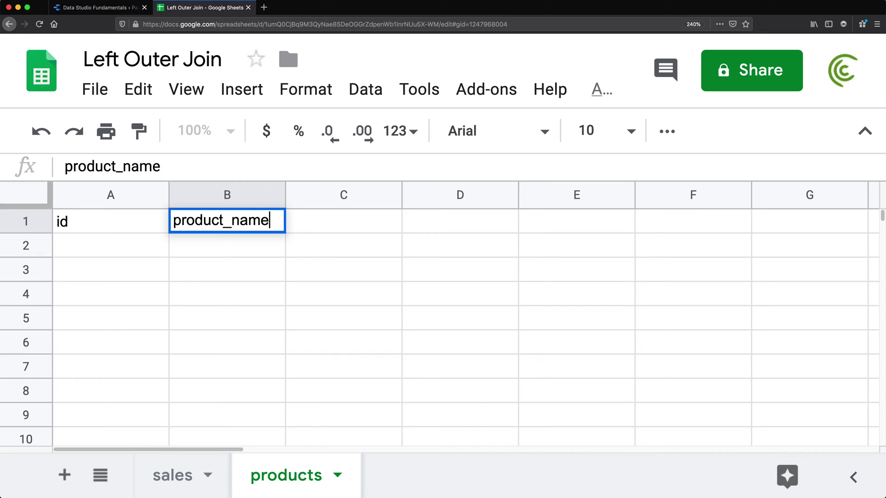
{"action": "key", "text": "Return"}
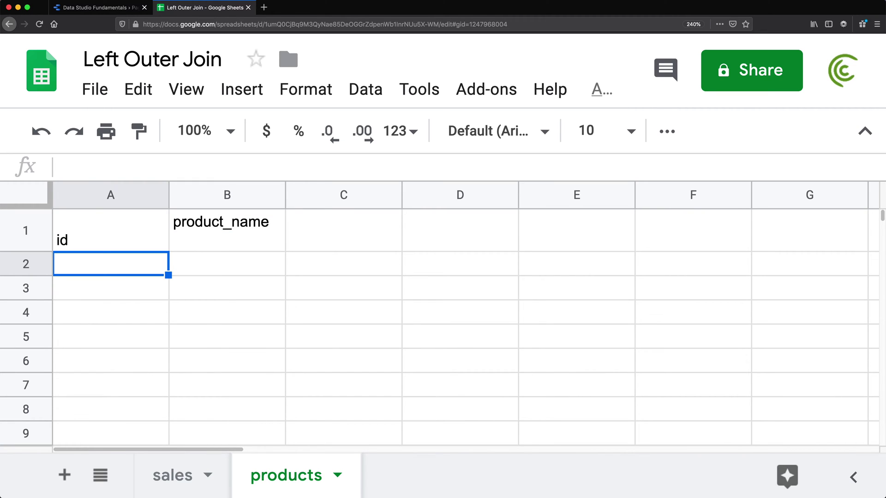
Fill the id column of the products sheet with 1, 2, 3, 4 and 5 in cells A2 to A6.
{"action": "type", "text": "1"}
{"action": "key", "text": "Return"}
{"action": "type", "text": "2"}
{"action": "key", "text": "Return"}
{"action": "type", "text": "3"}
{"action": "key", "text": "Return"}
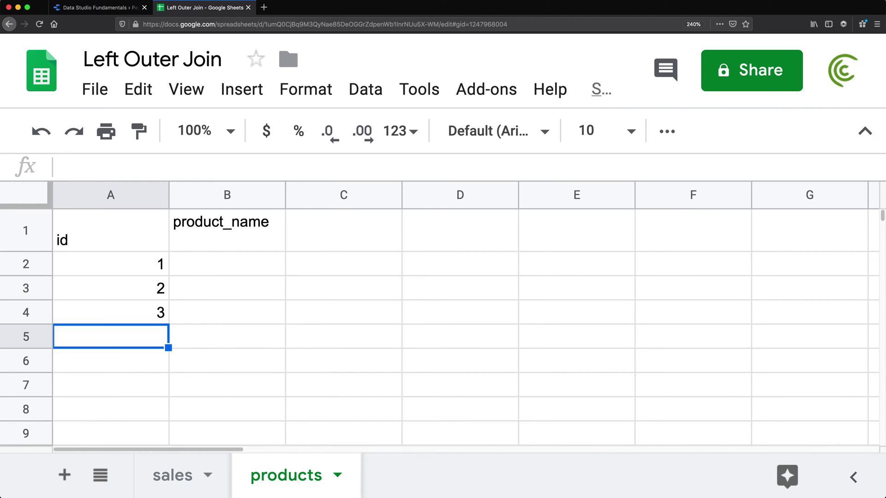
{"action": "type", "text": "4"}
{"action": "key", "text": "Return"}
{"action": "type", "text": "5"}
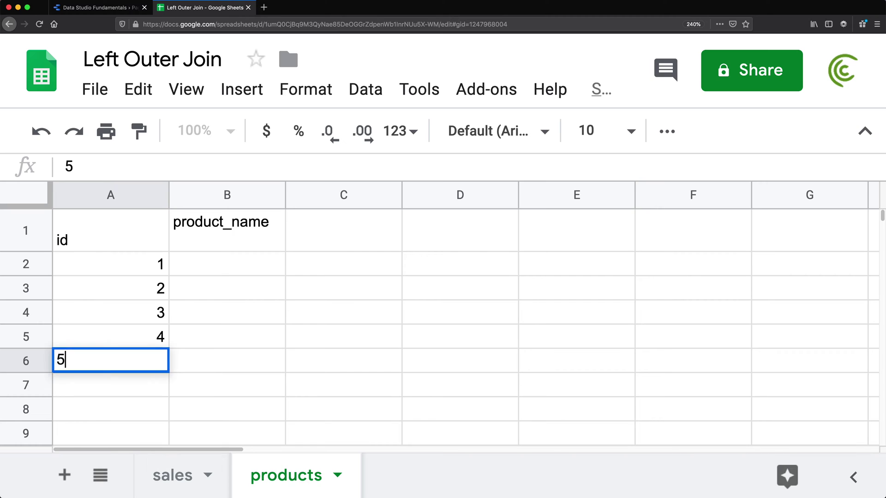
{"action": "key", "text": "Return"}
Enter Coffee as the product name for id 1 in cell B2.
{"action": "key", "text": "Up"}
{"action": "key", "text": "Up"}
{"action": "key", "text": "Up"}
{"action": "key", "text": "Up"}
{"action": "key", "text": "Up"}
{"action": "key", "text": "Right"}
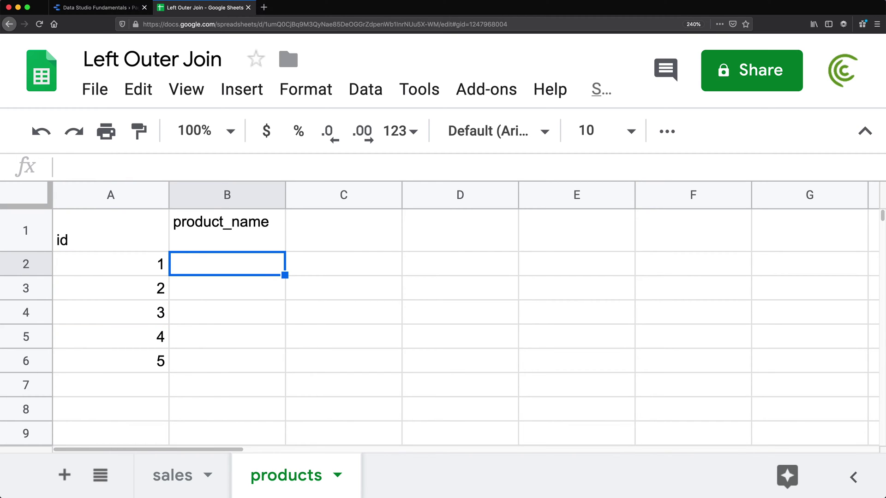
{"action": "type", "text": "Coofee"}
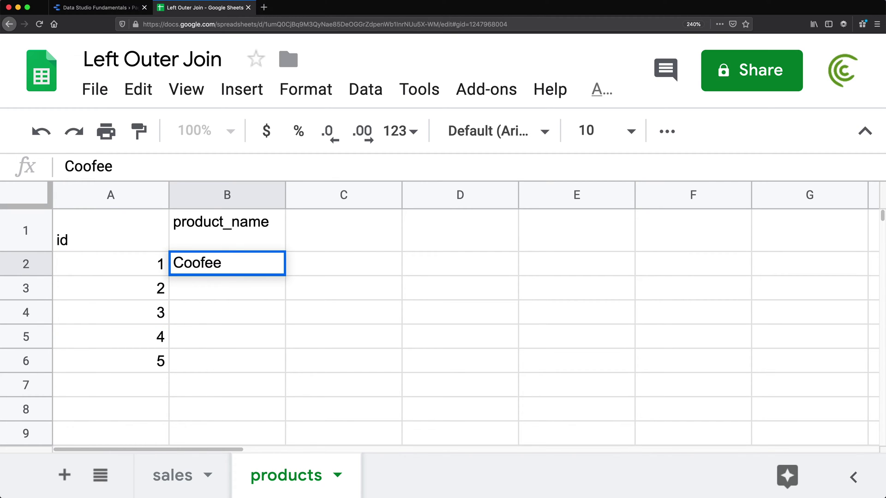
{"action": "key", "text": "BackSpace"}
{"action": "key", "text": "BackSpace"}
{"action": "key", "text": "BackSpace"}
{"action": "key", "text": "BackSpace"}
{"action": "type", "text": "ffee"}
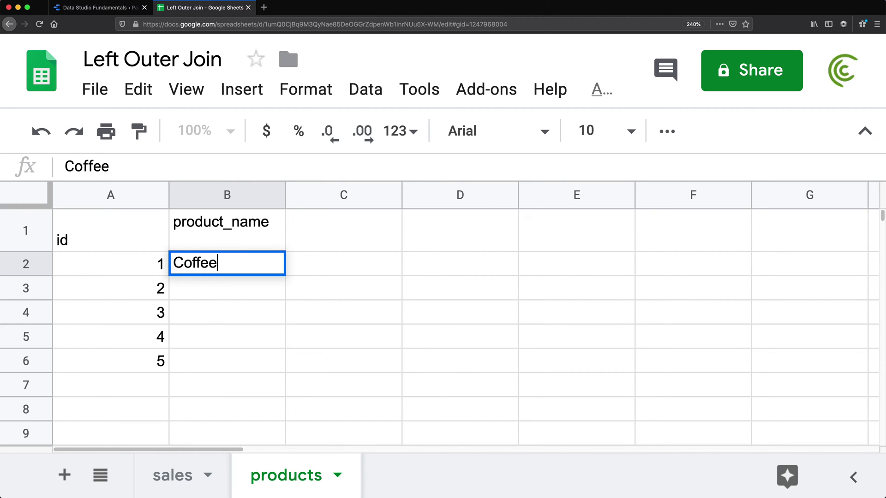
{"action": "key", "text": "Return"}
Enter the product names Tea, Sugar, Cream and Milk in cells B3 to B6.
{"action": "type", "text": "Tea"}
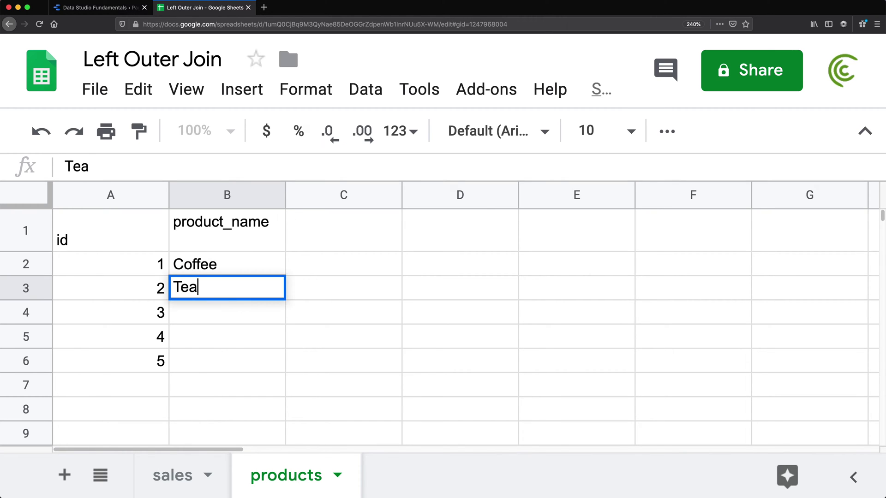
{"action": "key", "text": "Return"}
{"action": "type", "text": "Sugar"}
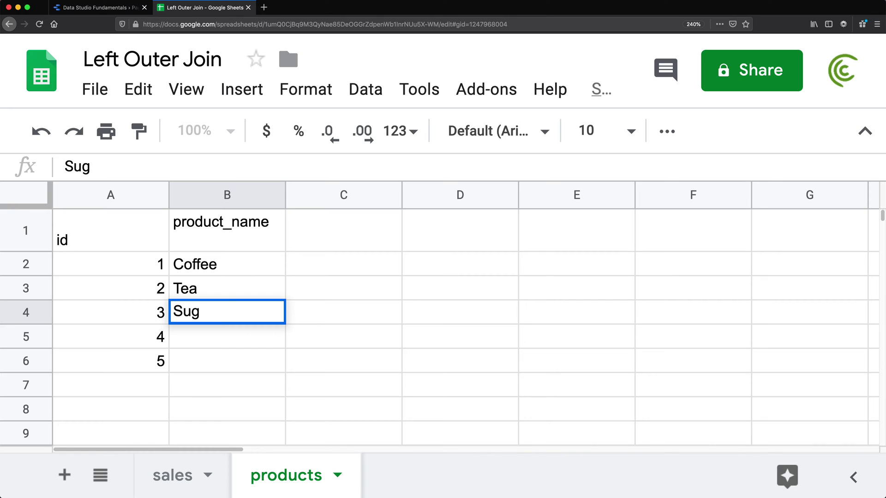
{"action": "key", "text": "Return"}
{"action": "type", "text": "Cream"}
{"action": "key", "text": "Return"}
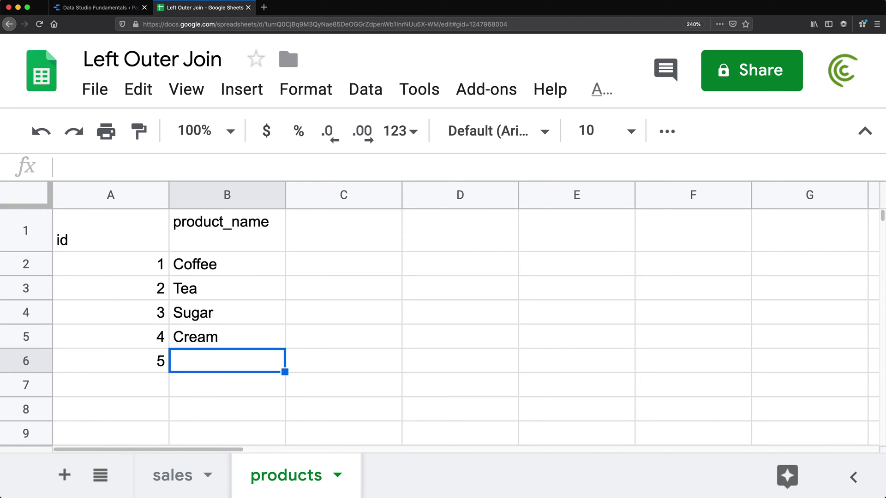
{"action": "type", "text": "Milk"}
{"action": "key", "text": "Return"}
On the sales sheet, enter product_id 2 for transaction 1 in cell C2, checking the id against the products sheet.
{"action": "left_click_drag", "start_coordinate": [157, 264], "coordinate": [213, 341]}
{"action": "left_click", "coordinate": [182, 481]}
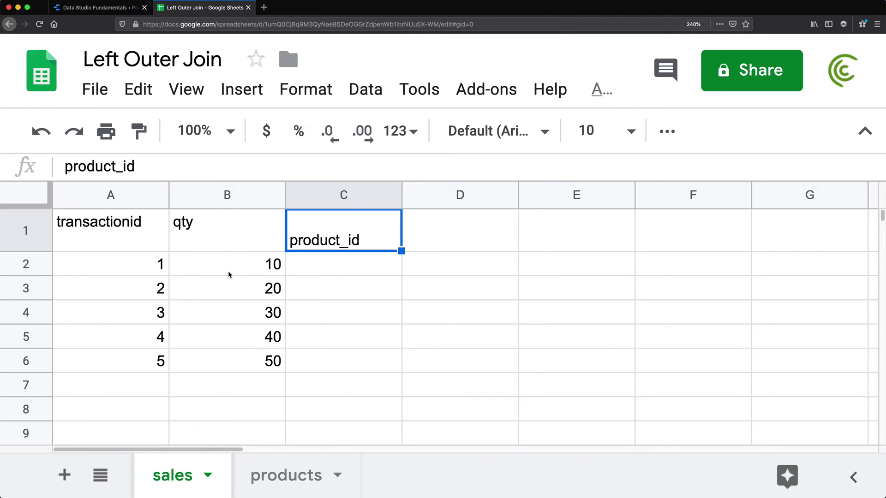
{"action": "left_click", "coordinate": [237, 272]}
{"action": "left_click", "coordinate": [317, 273]}
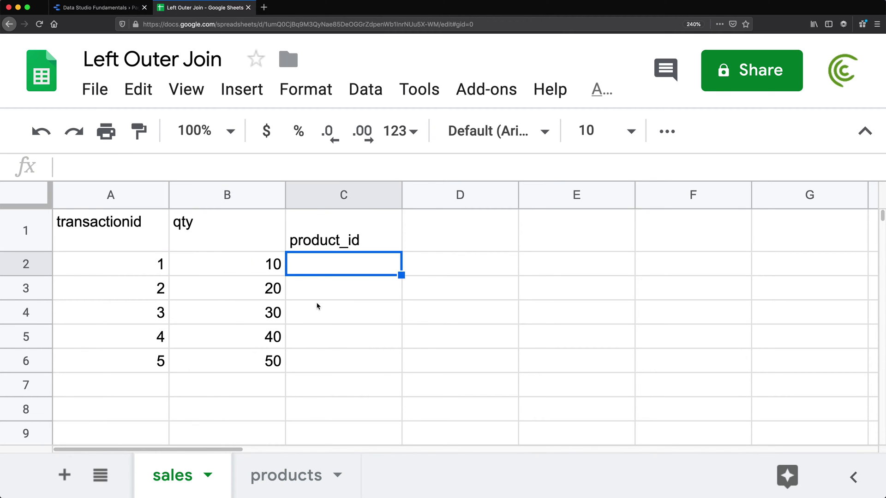
{"action": "left_click", "coordinate": [287, 475]}
{"action": "left_click", "coordinate": [161, 296]}
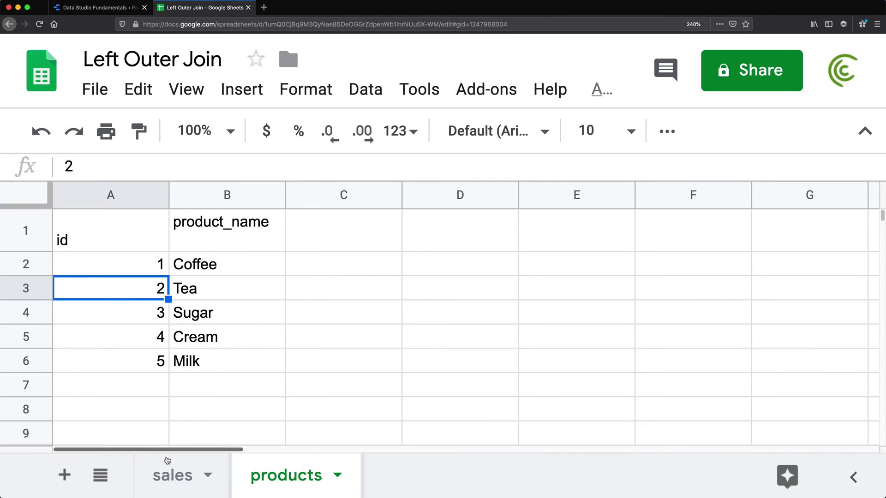
{"action": "left_click", "coordinate": [169, 466]}
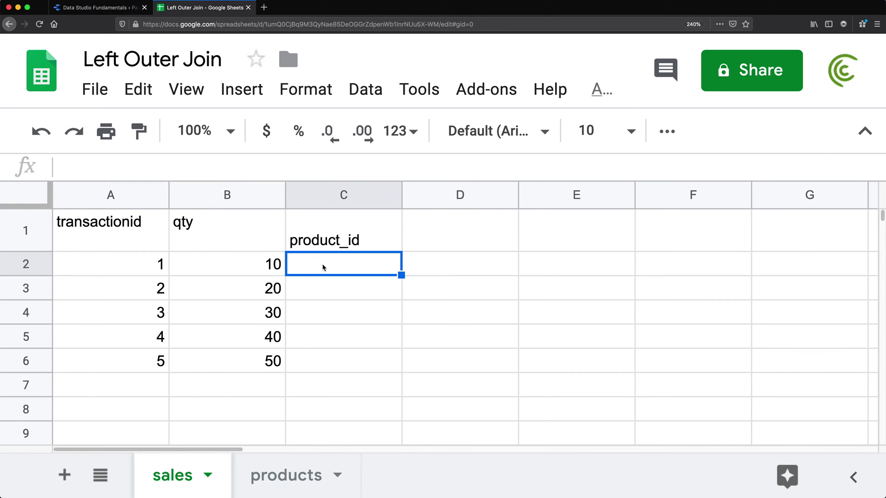
{"action": "type", "text": "2"}
{"action": "left_click", "coordinate": [299, 321]}
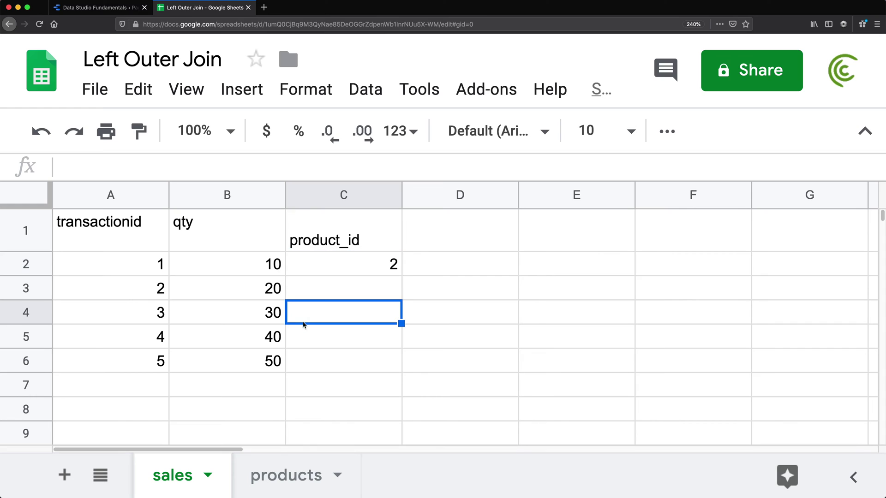
Enter product_id 2 for transaction 3 in cell C4 of the sales sheet.
{"action": "left_click", "coordinate": [179, 316]}
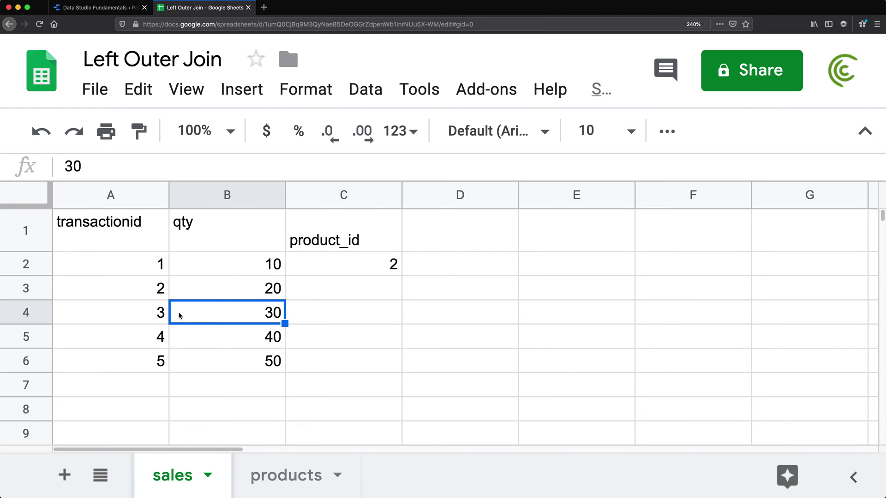
{"action": "left_click", "coordinate": [358, 318]}
{"action": "type", "text": "2"}
{"action": "left_click", "coordinate": [322, 360]}
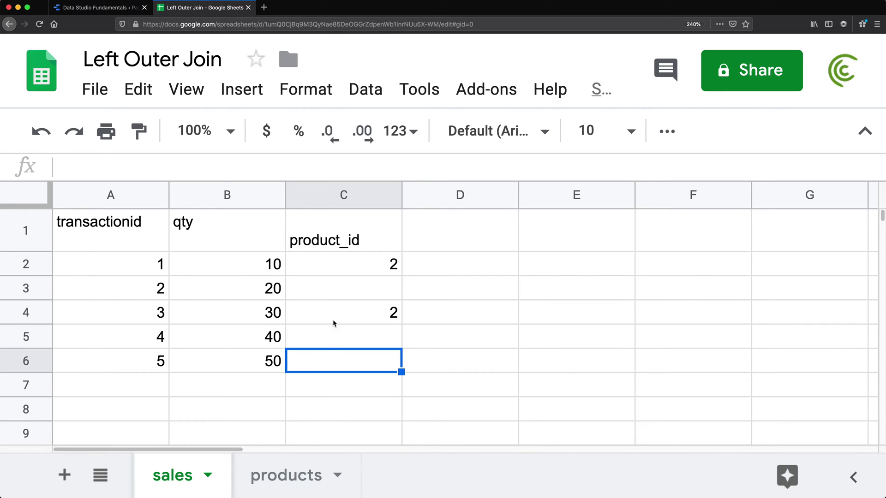
Enter product_id 6 for transaction 4 in cell C5 and compare it with the ids on the products sheet.
{"action": "left_click", "coordinate": [328, 347]}
{"action": "type", "text": "6"}
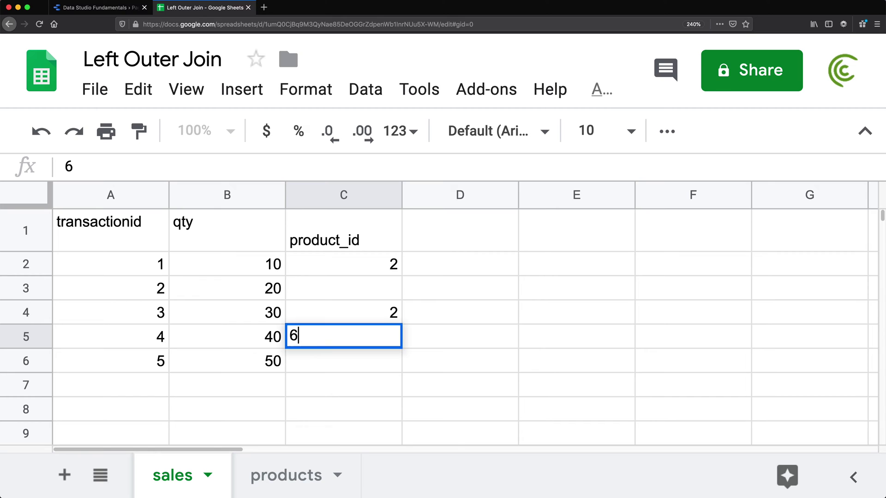
{"action": "left_click", "coordinate": [317, 365]}
{"action": "left_click", "coordinate": [320, 344]}
{"action": "left_click", "coordinate": [269, 491]}
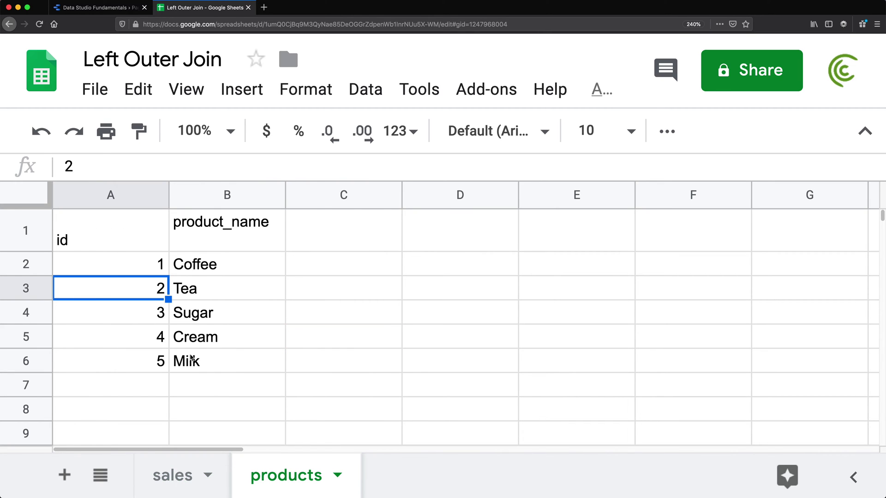
Return to the sales sheet and enter product_id 1 for transaction 5 in cell C6.
{"action": "left_click", "coordinate": [176, 478]}
{"action": "left_click", "coordinate": [353, 297]}
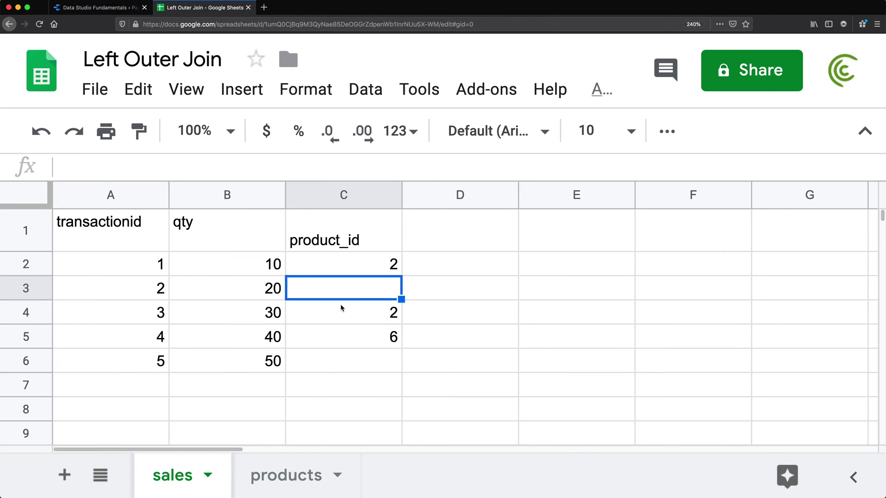
{"action": "left_click", "coordinate": [345, 360]}
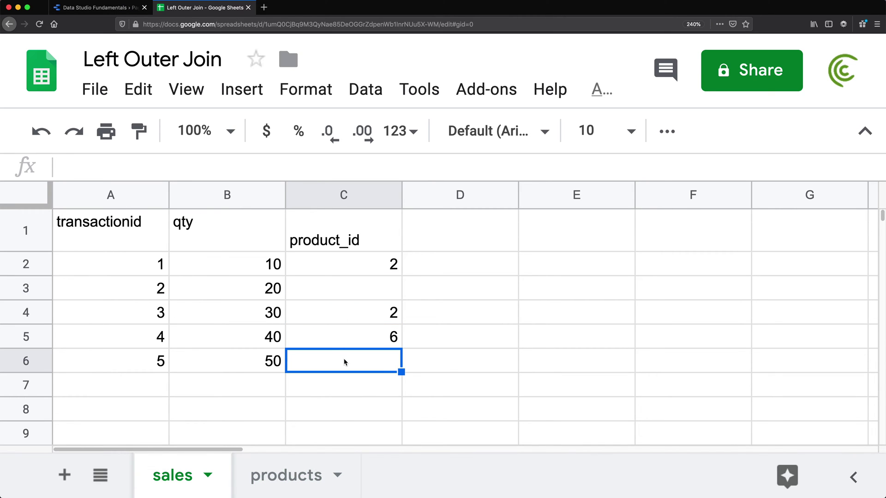
{"action": "type", "text": "1"}
{"action": "left_click", "coordinate": [318, 333]}
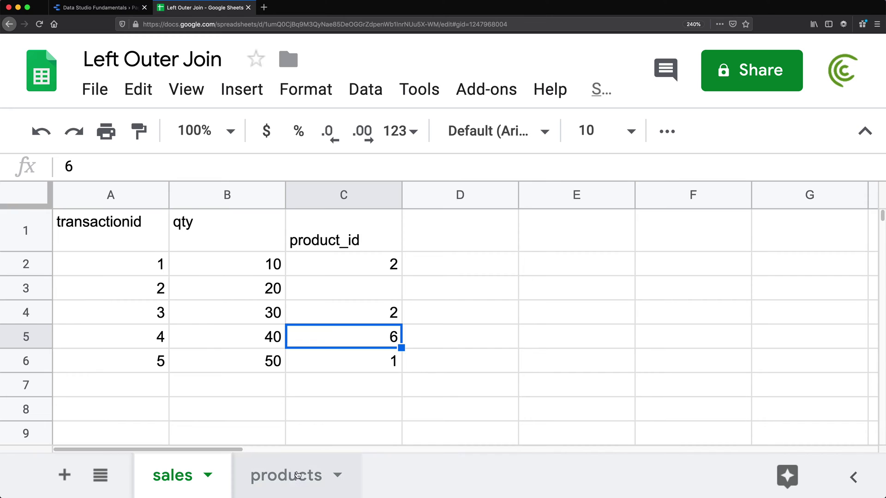
Enter product_id 4 for transaction 2 in cell C3 of the sales sheet and look up its matching row on the products sheet.
{"action": "left_click", "coordinate": [286, 475]}
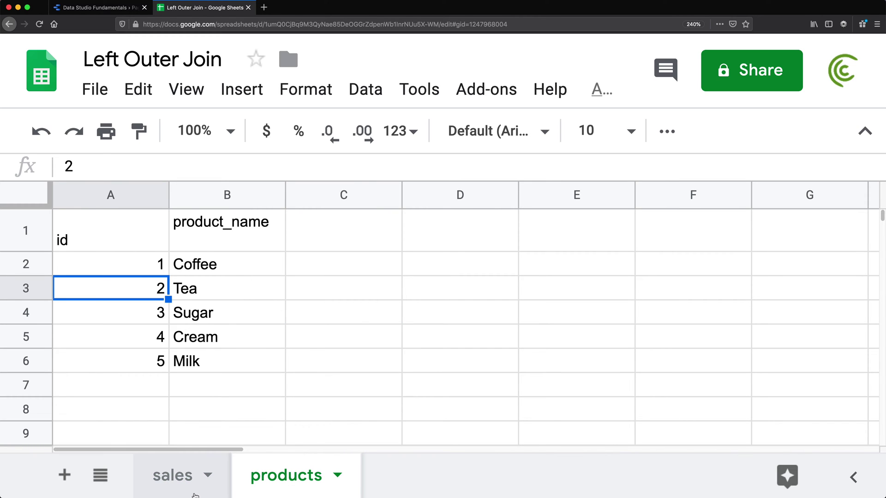
{"action": "left_click", "coordinate": [217, 467]}
{"action": "left_click", "coordinate": [341, 290]}
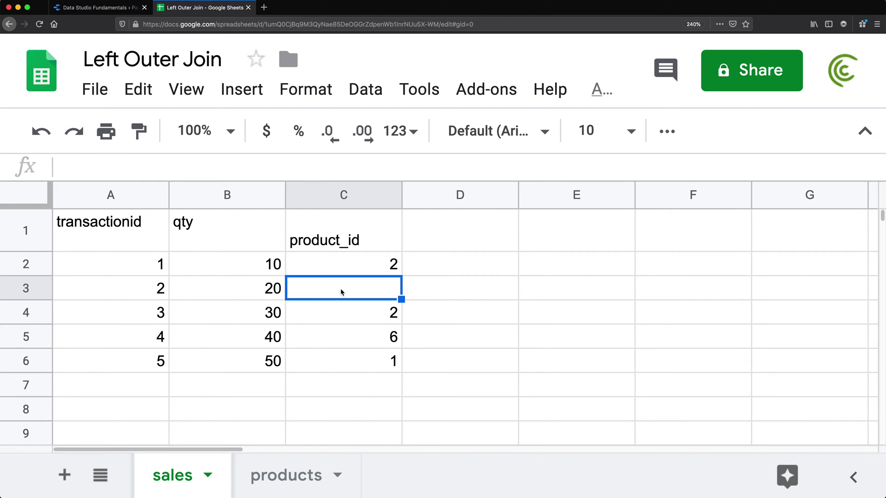
{"action": "type", "text": "4"}
{"action": "left_click", "coordinate": [347, 350]}
{"action": "left_click", "coordinate": [341, 287]}
{"action": "left_click", "coordinate": [290, 480]}
{"action": "left_click_drag", "start_coordinate": [148, 334], "coordinate": [203, 335]}
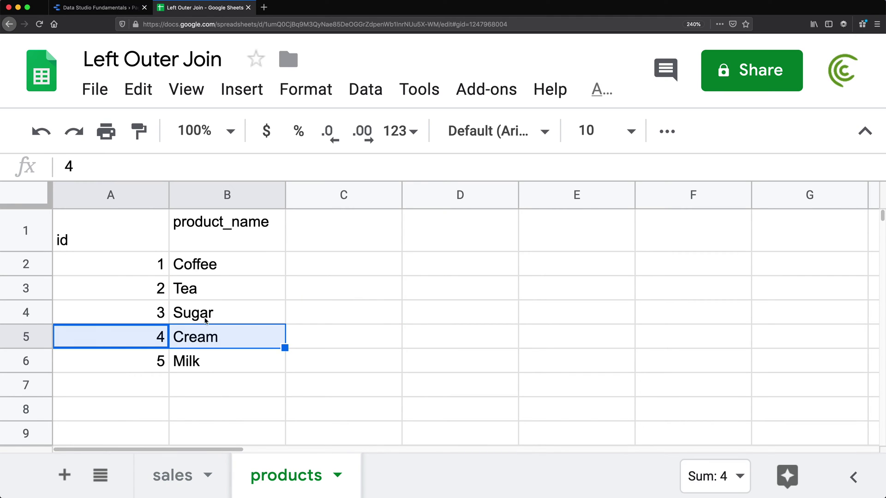
{"action": "key", "text": "ctrl+Home"}
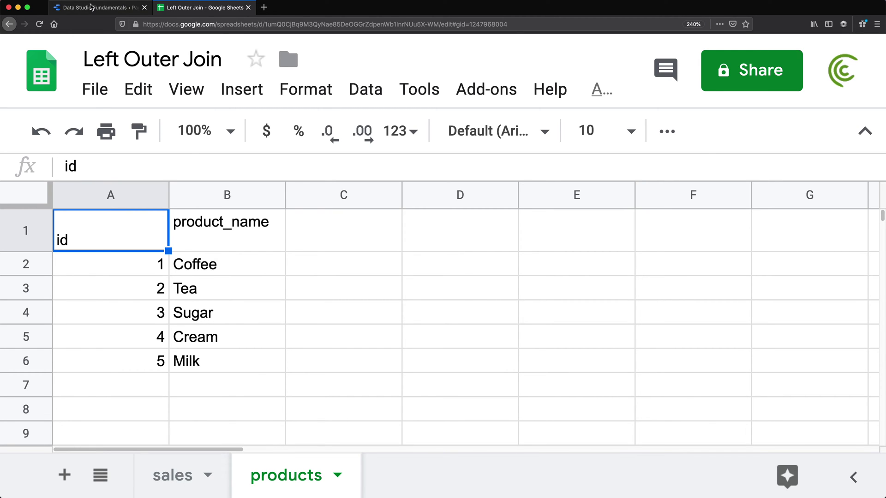
Switch to Data Studio, go to its home page and start creating a new data source.
{"action": "left_click", "coordinate": [92, 8]}
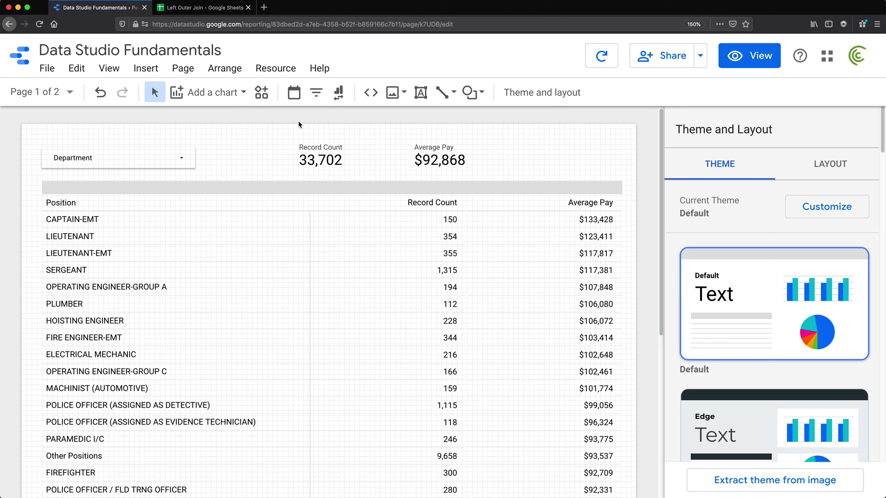
{"action": "left_click", "coordinate": [13, 57]}
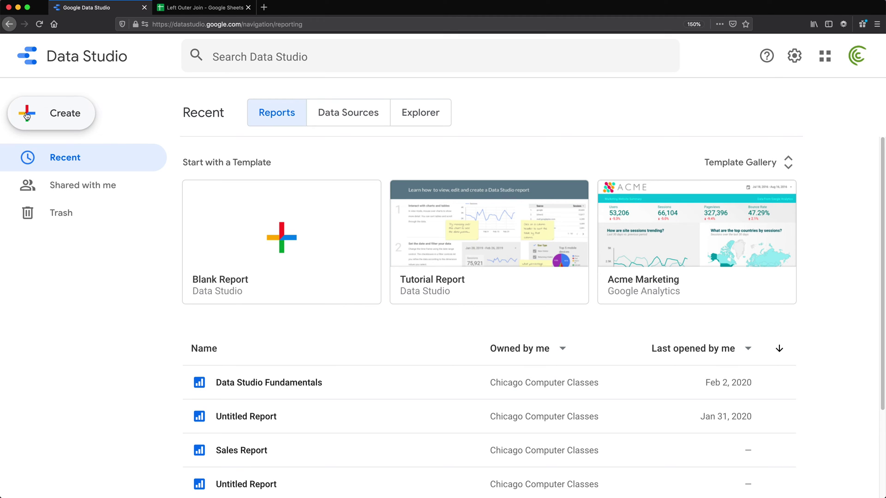
{"action": "left_click", "coordinate": [17, 122]}
{"action": "left_click", "coordinate": [68, 146]}
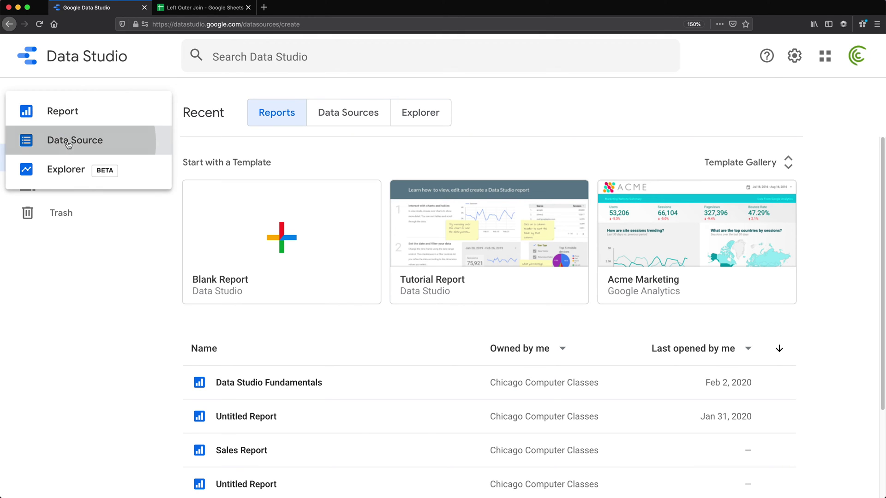
Choose the Google Sheets connector and select the sales worksheet of the Left Outer Join spreadsheet.
{"action": "mouse_move", "coordinate": [572, 282]}
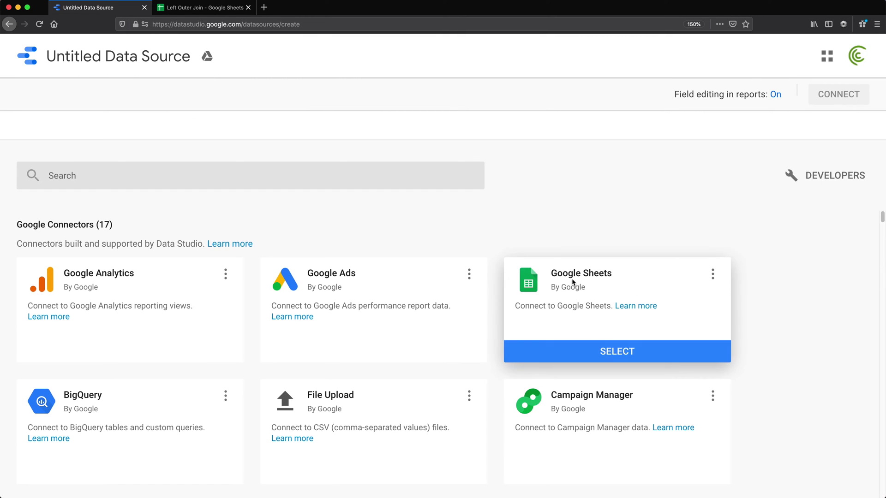
{"action": "left_click", "coordinate": [601, 354]}
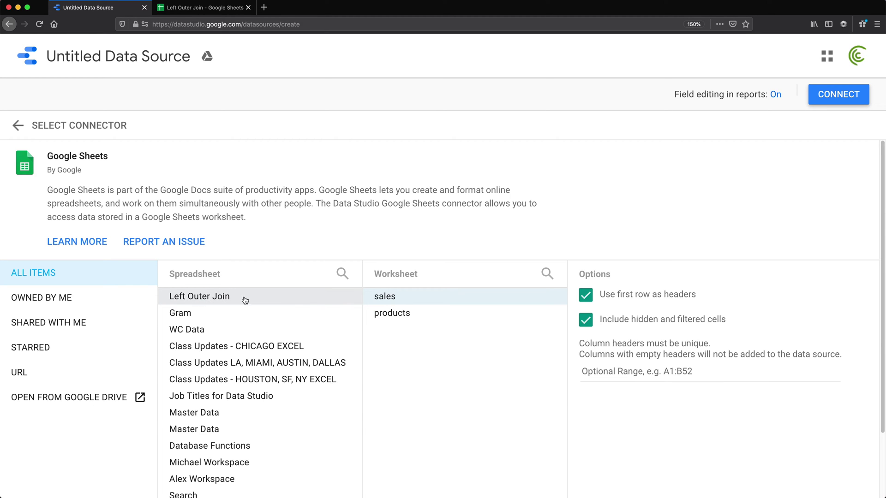
{"action": "left_click", "coordinate": [400, 299]}
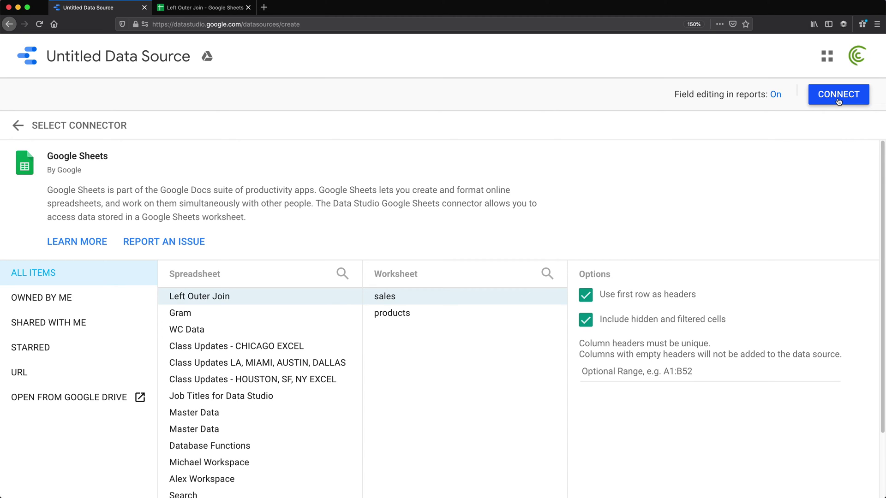
Rename the untitled data source as Sales Data Source.
{"action": "left_click", "coordinate": [163, 64]}
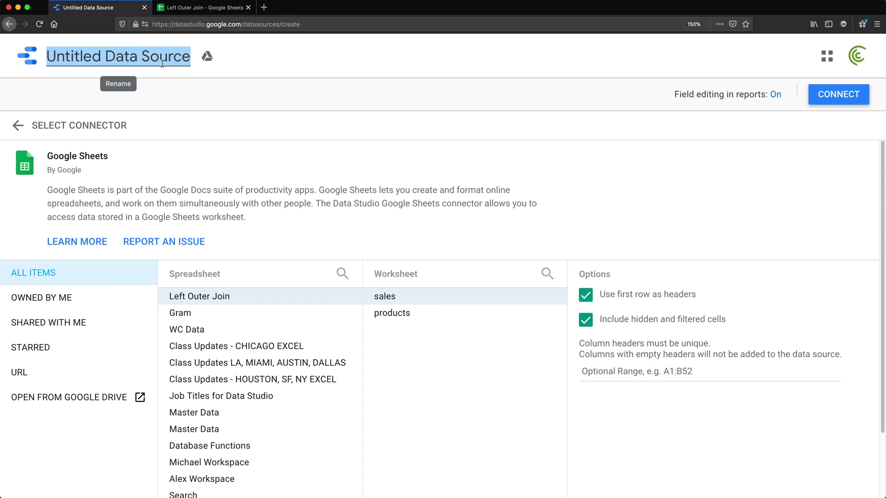
{"action": "double_click", "coordinate": [91, 63]}
{"action": "type", "text": "Sales"}
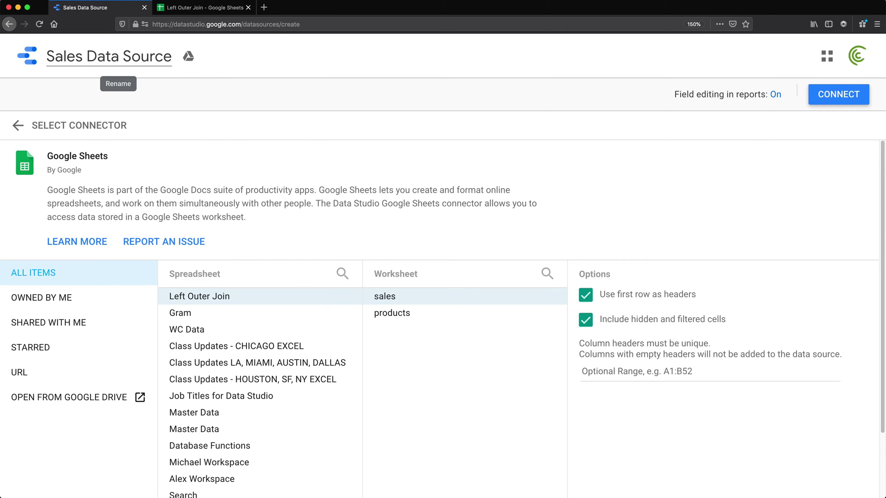
Connect the data source to the sales worksheet and return to the Data Studio home page.
{"action": "left_click", "coordinate": [850, 93]}
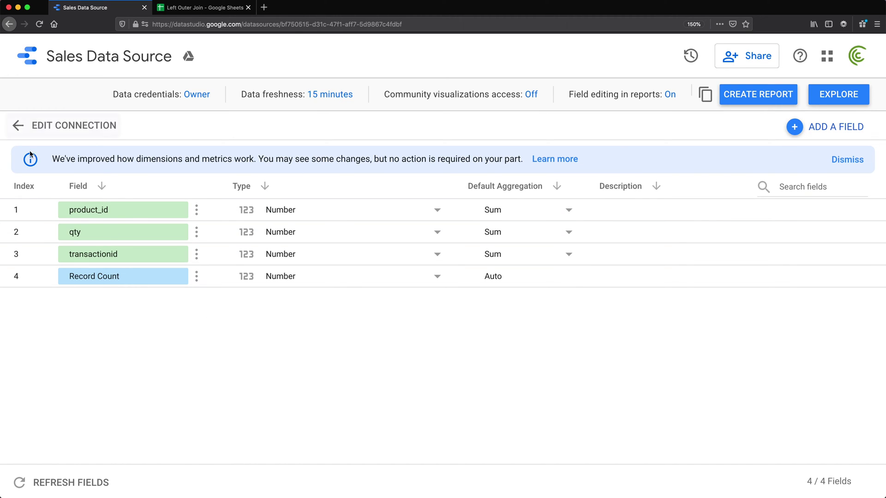
{"action": "left_click", "coordinate": [17, 126]}
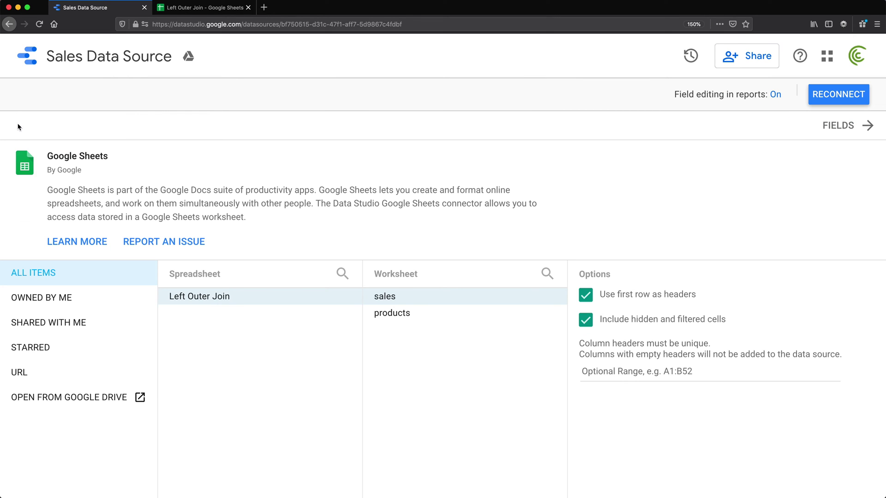
{"action": "left_click", "coordinate": [30, 57]}
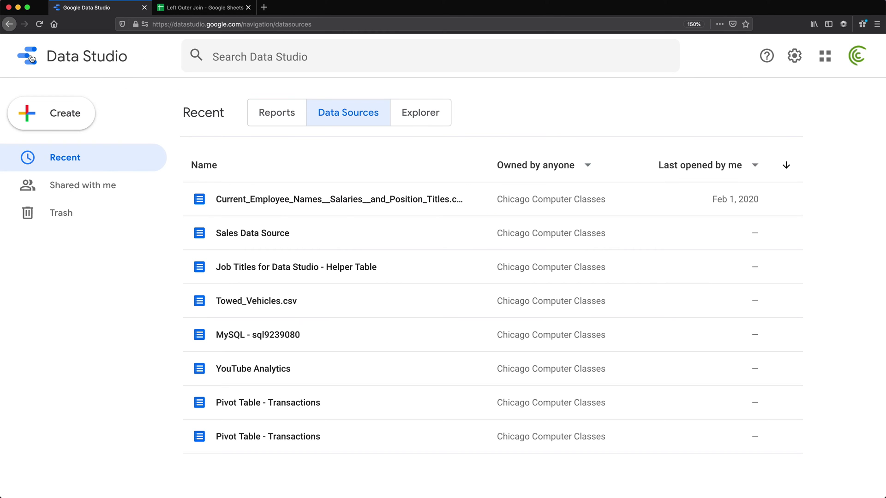
Check the products sheet in Google Sheets, return to Data Studio and start creating a new data source.
{"action": "left_click", "coordinate": [284, 205]}
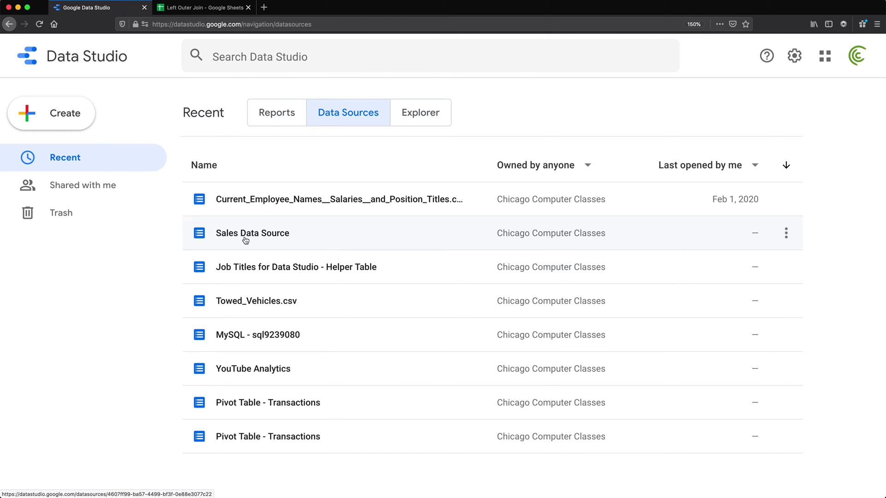
{"action": "left_click", "coordinate": [203, 7]}
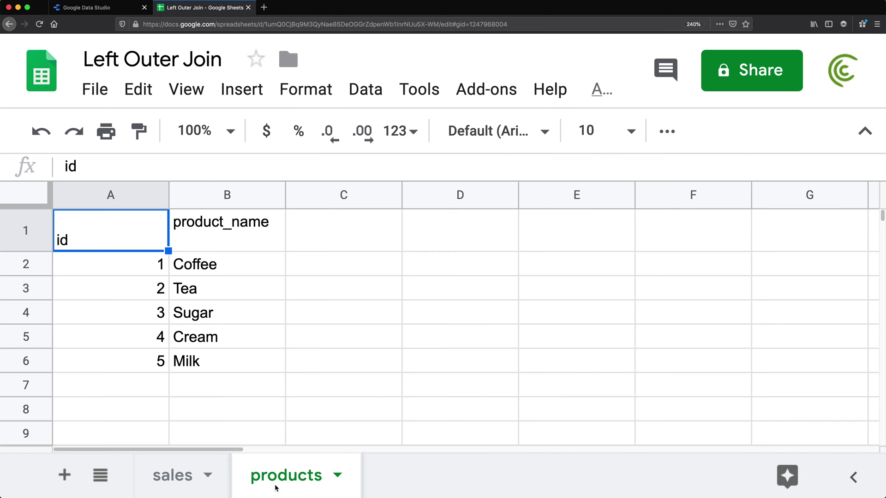
{"action": "left_click", "coordinate": [88, 7]}
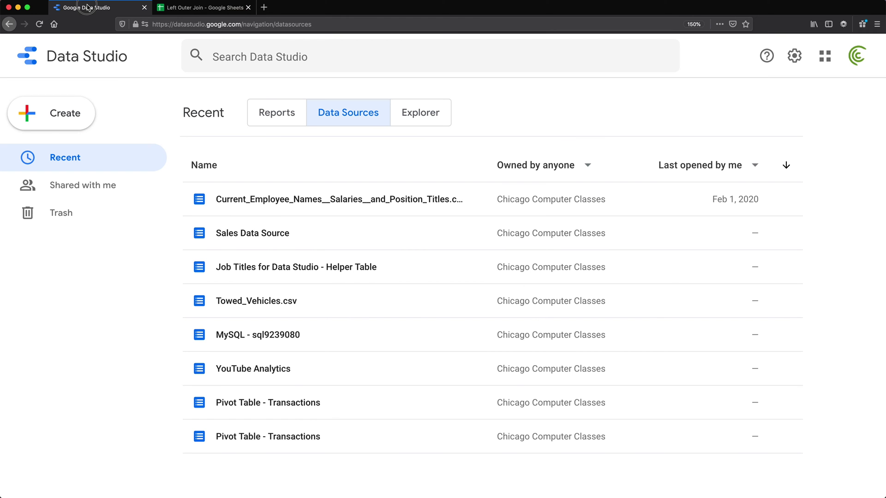
{"action": "left_click", "coordinate": [39, 106]}
{"action": "left_click", "coordinate": [71, 142]}
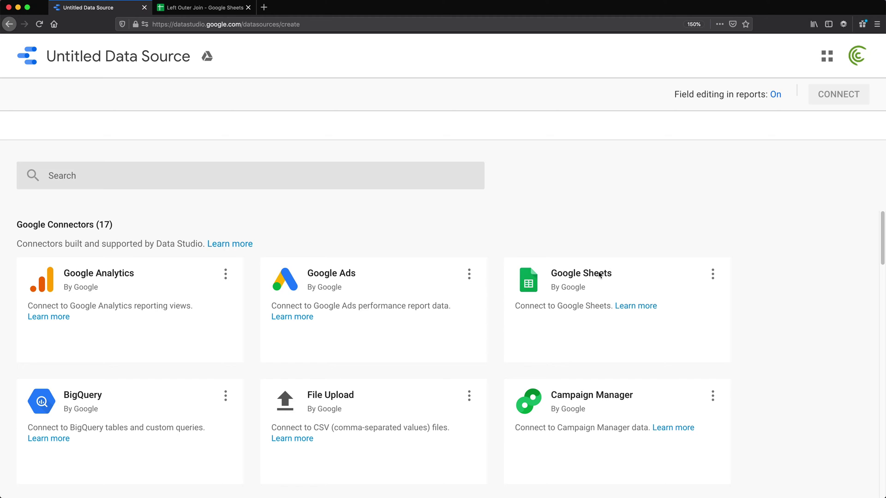
Connect the new data source to the products worksheet of the Left Outer Join spreadsheet through the Google Sheets connector.
{"action": "mouse_move", "coordinate": [643, 308]}
{"action": "left_click", "coordinate": [628, 361]}
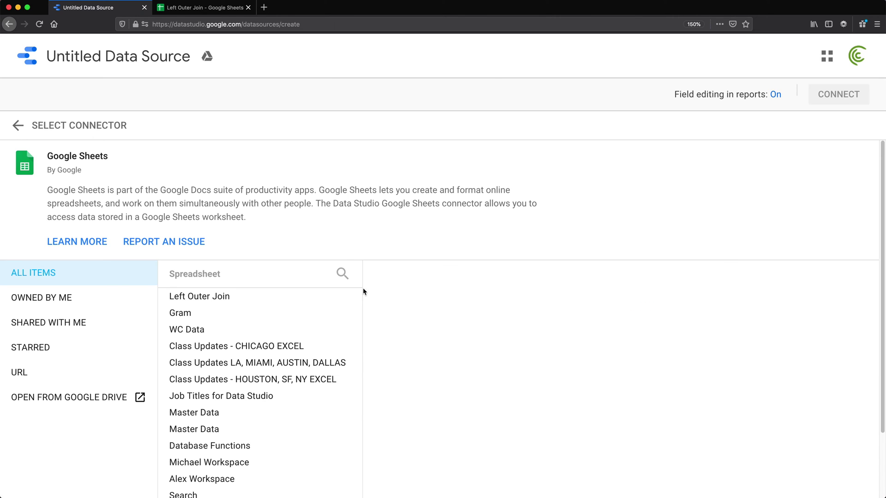
{"action": "left_click", "coordinate": [233, 298]}
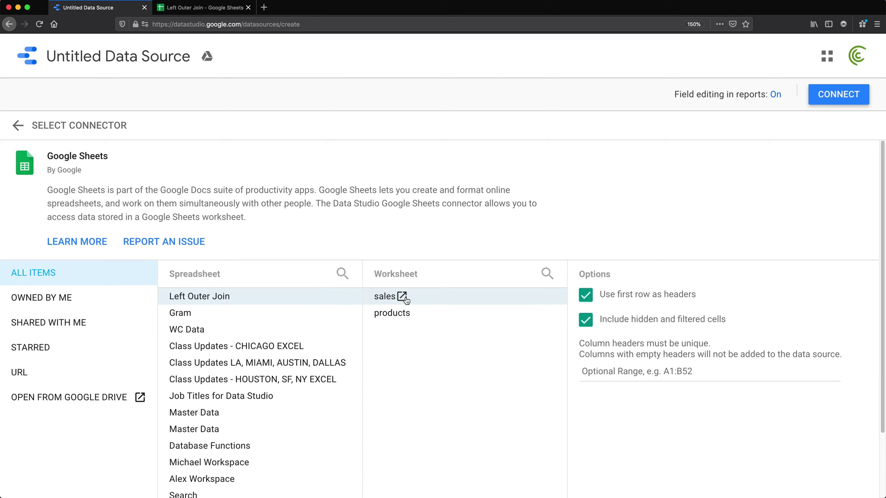
{"action": "left_click", "coordinate": [405, 315]}
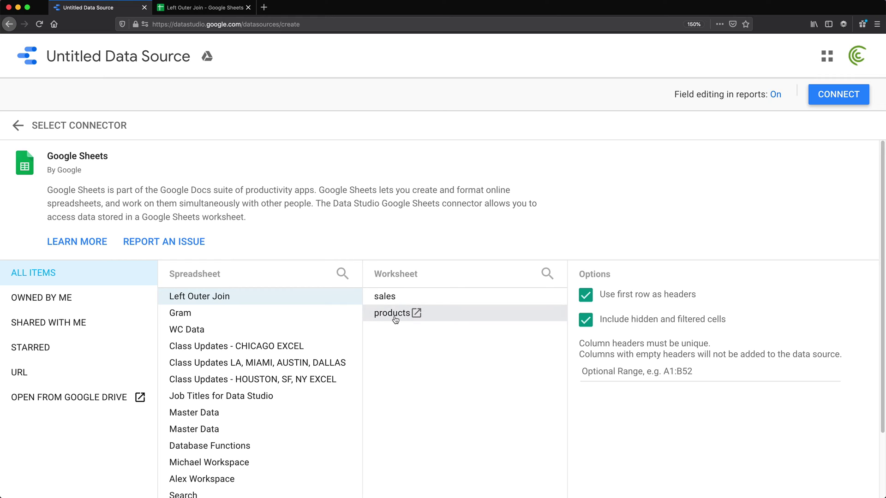
{"action": "left_click", "coordinate": [850, 93]}
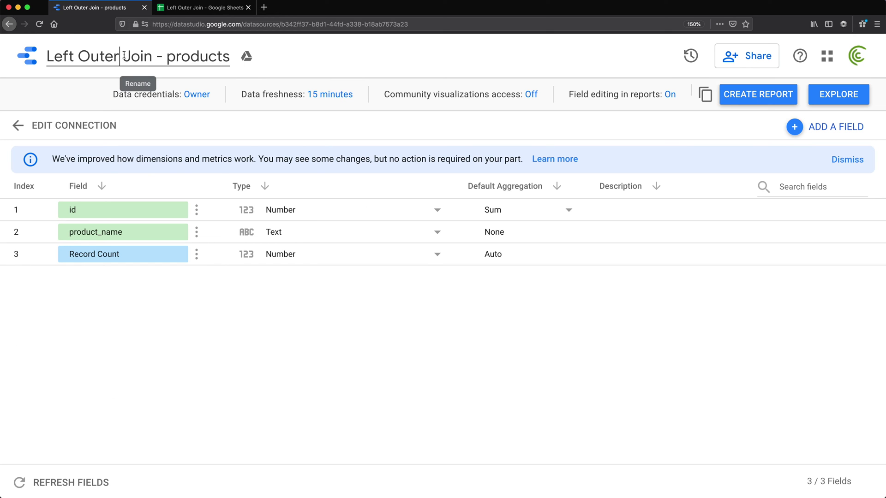
Rename the data source connected to the products worksheet as Products Data Source.
{"action": "left_click", "coordinate": [124, 54]}
{"action": "type", "text": "PR"}
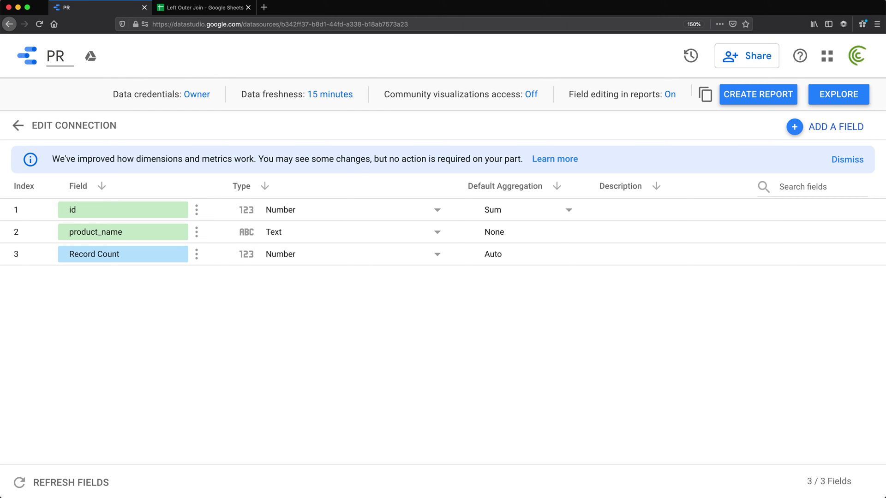
{"action": "type", "text": "roducts Da"}
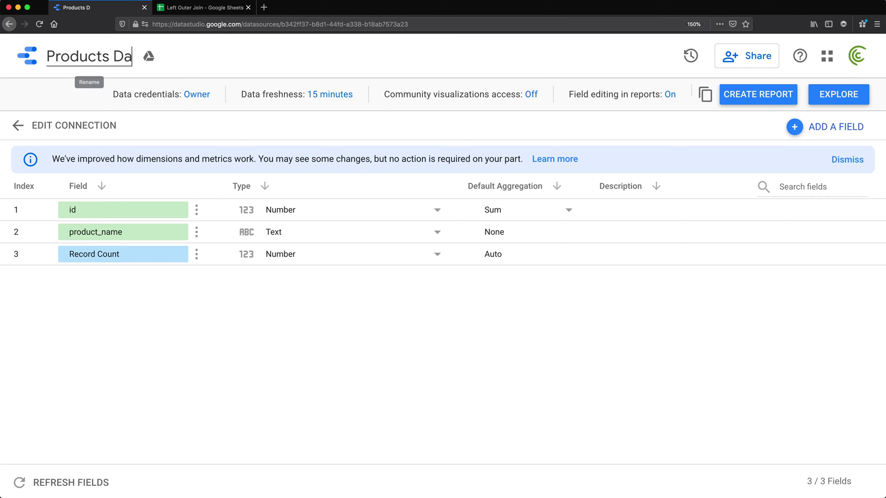
{"action": "type", "text": "ta Source"}
{"action": "key", "text": "Return"}
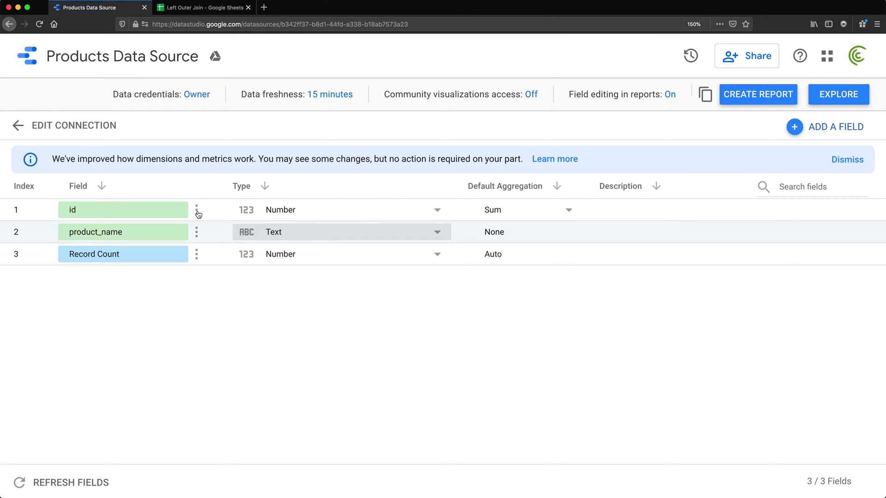
Return to the Data Studio home page and refresh the list of data sources.
{"action": "left_click", "coordinate": [55, 126]}
{"action": "left_click", "coordinate": [25, 57]}
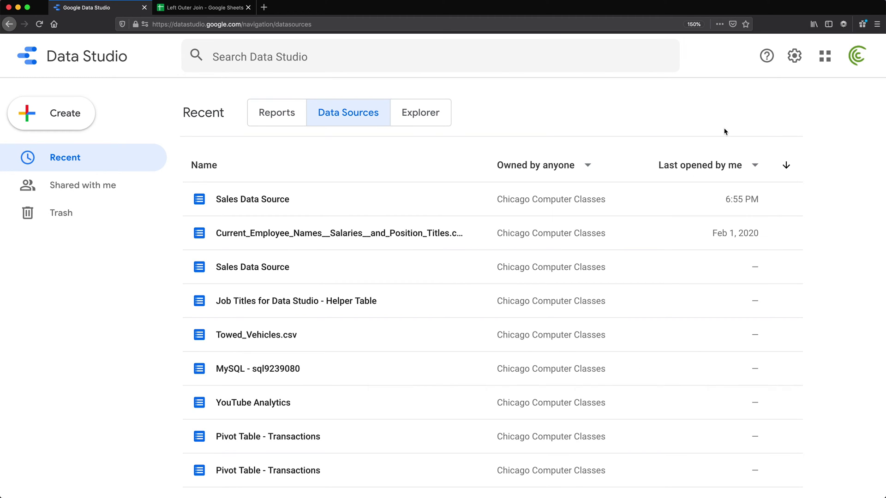
{"action": "left_click", "coordinate": [40, 24]}
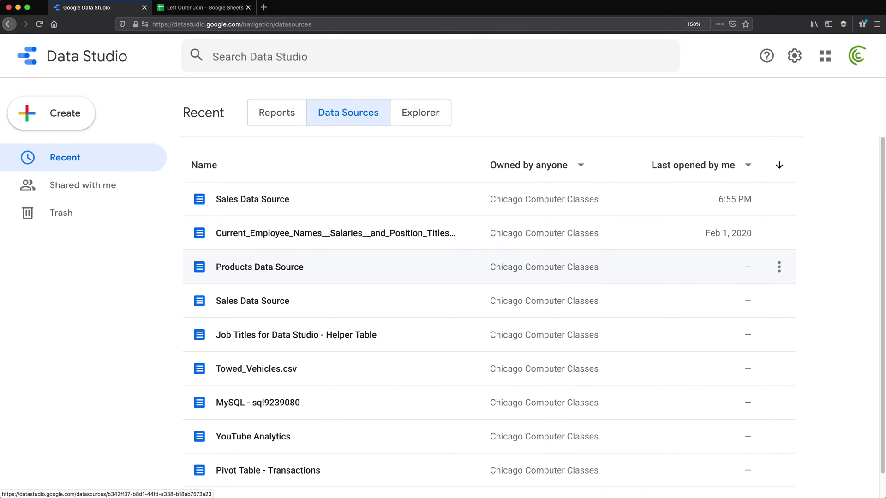
Open the most recent Sales Data Source and create a new report with it as the added data.
{"action": "left_click", "coordinate": [267, 204]}
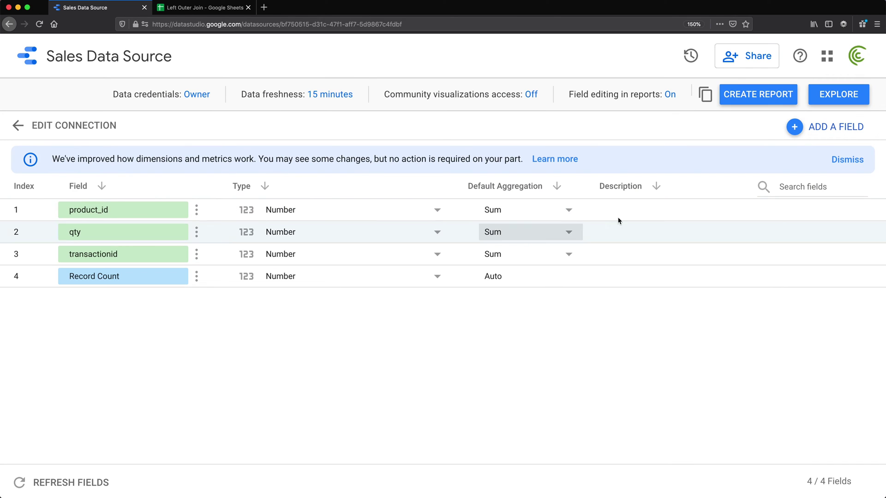
{"action": "left_click", "coordinate": [757, 96]}
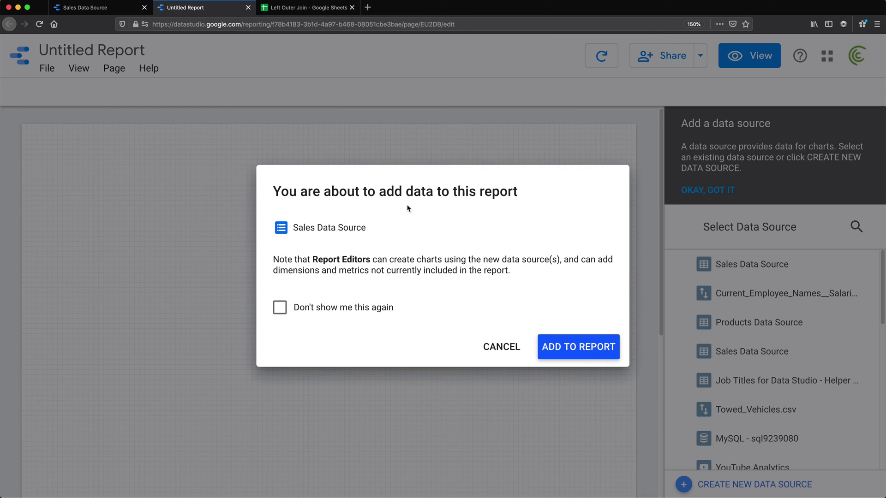
{"action": "left_click", "coordinate": [599, 356]}
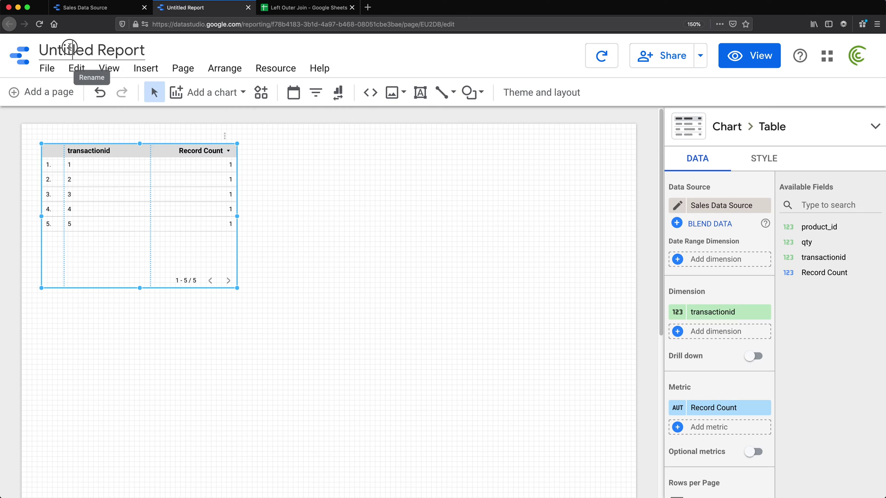
Rename the untitled report as Test Blend Report.
{"action": "double_click", "coordinate": [69, 48]}
{"action": "type", "text": "Test"}
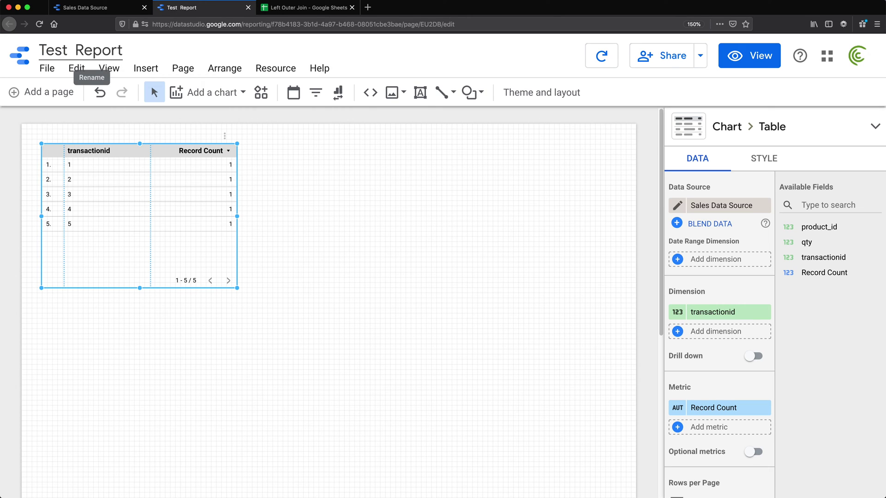
{"action": "type", "text": " Blend"}
{"action": "key", "text": "Return"}
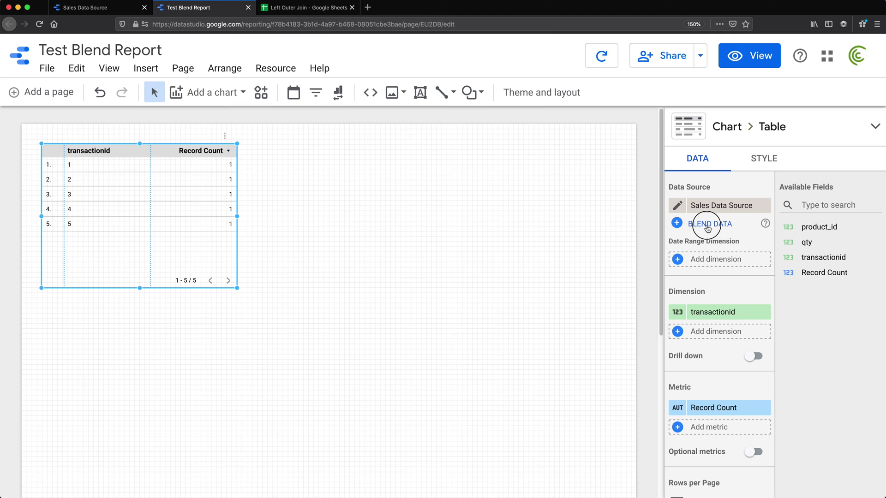
Start a data blend for the table and add Products Data Source as the second data source.
{"action": "left_click", "coordinate": [707, 228]}
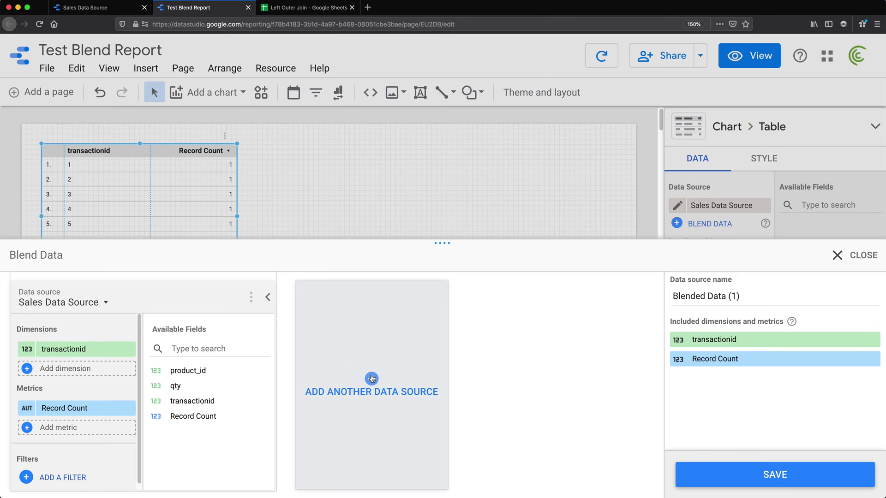
{"action": "left_click", "coordinate": [371, 378]}
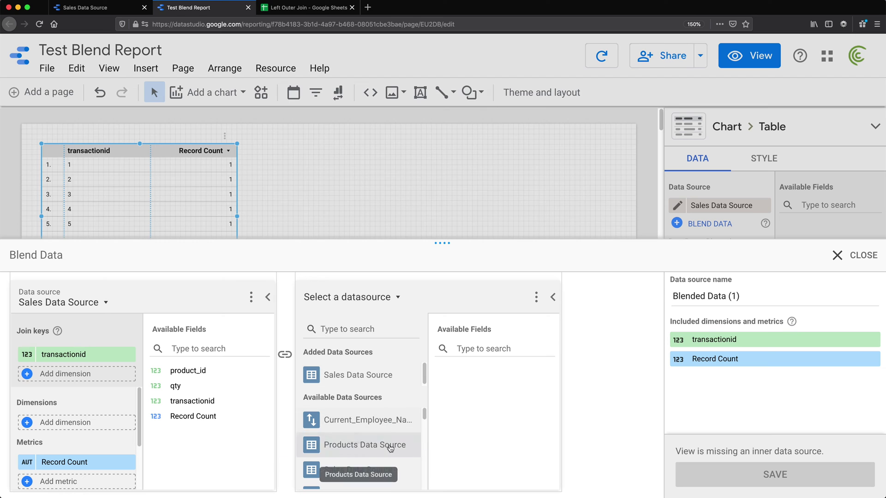
{"action": "left_click", "coordinate": [386, 451]}
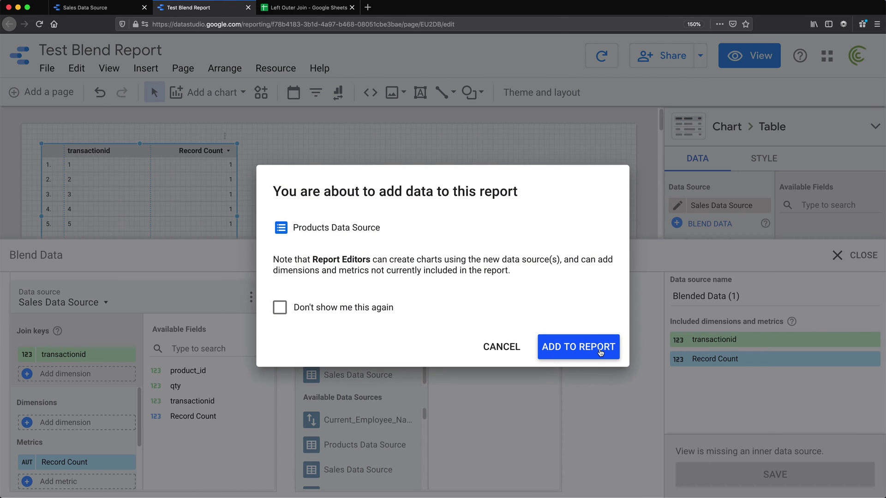
{"action": "left_click", "coordinate": [598, 351]}
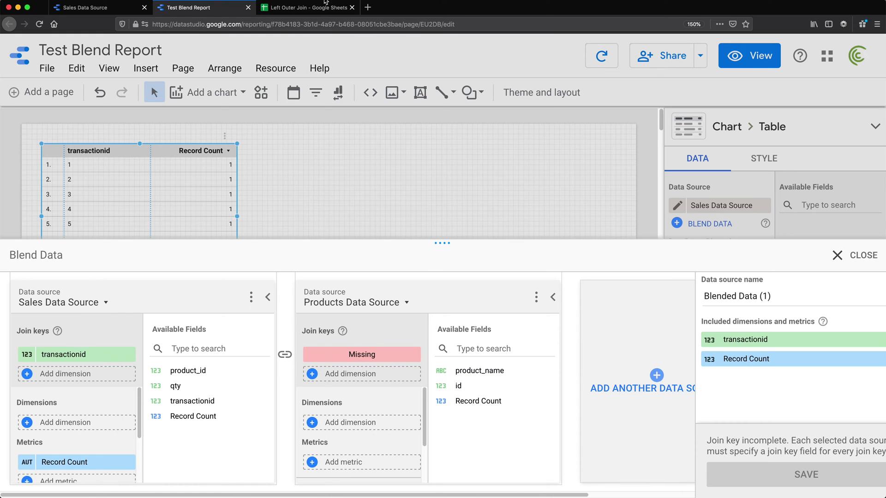
Examine the product_id column in the sales sheet and the id column in the products sheet, and return to the report.
{"action": "left_click", "coordinate": [306, 8]}
{"action": "left_click_drag", "start_coordinate": [317, 272], "coordinate": [336, 362]}
{"action": "left_click", "coordinate": [341, 239]}
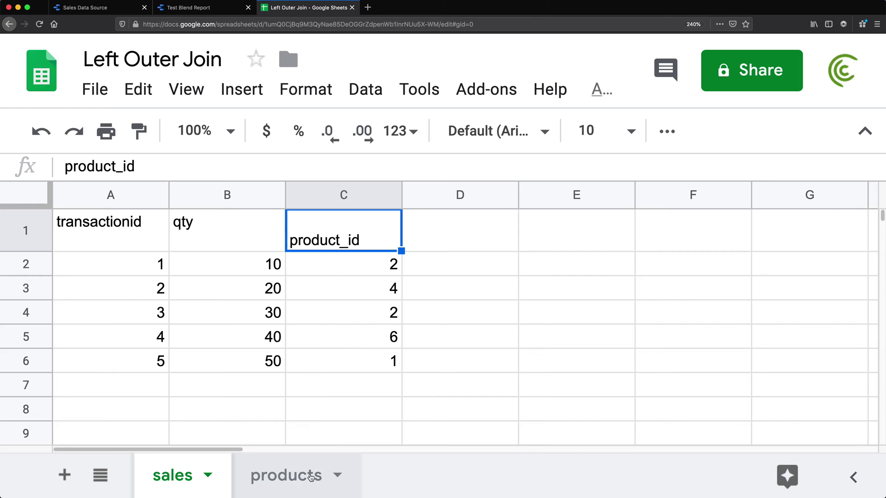
{"action": "left_click", "coordinate": [286, 475]}
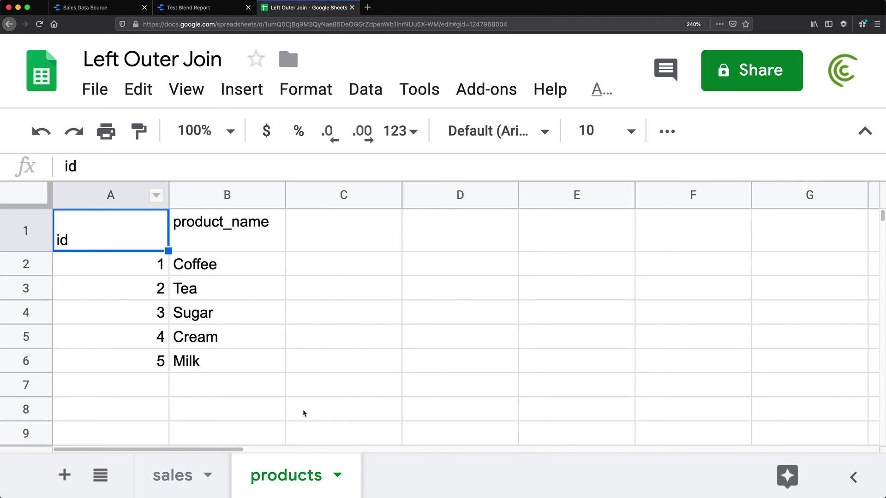
{"action": "left_click", "coordinate": [182, 9]}
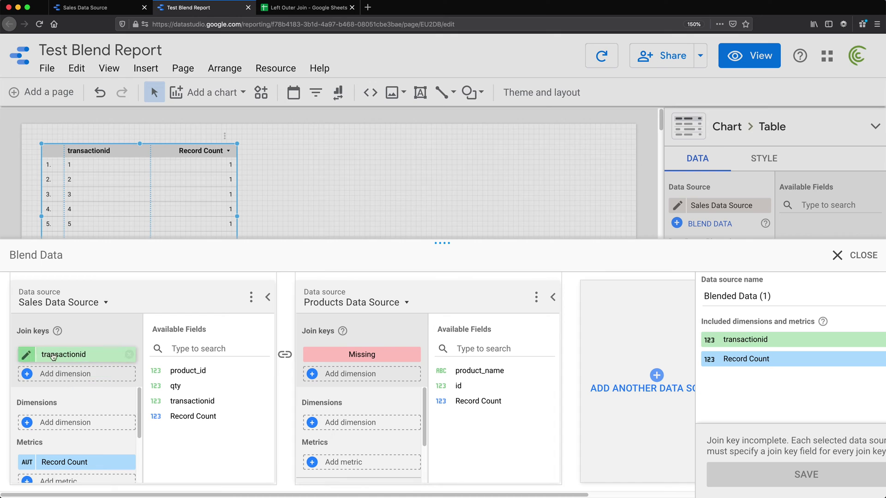
Replace the transactionid join key with product_id for Sales Data Source and set id as the join key for Products Data Source.
{"action": "left_click", "coordinate": [129, 355]}
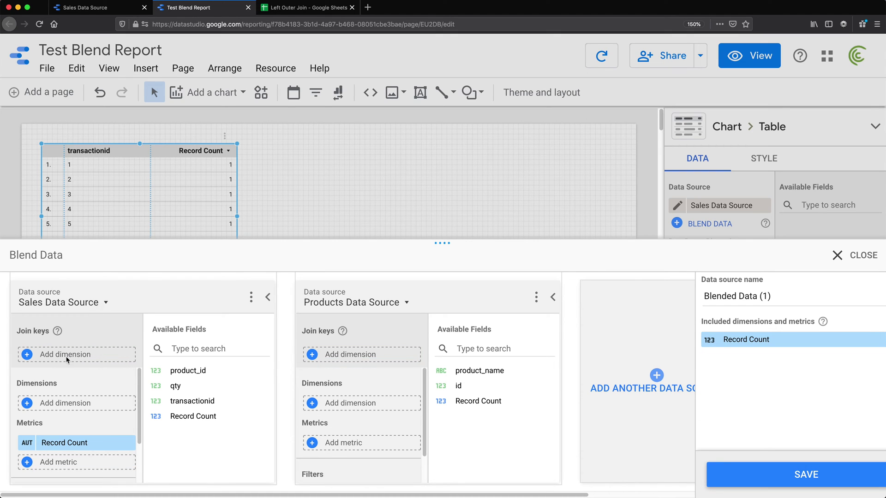
{"action": "left_click_drag", "start_coordinate": [185, 370], "coordinate": [77, 358]}
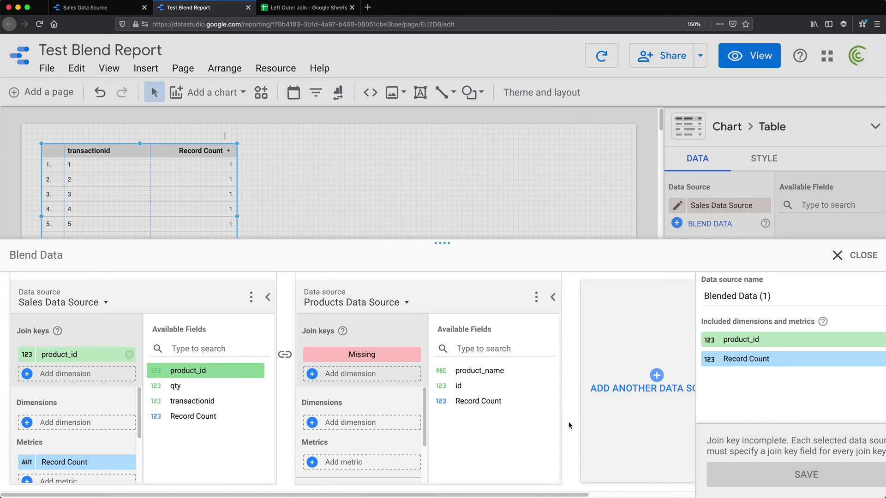
{"action": "left_click_drag", "start_coordinate": [460, 386], "coordinate": [376, 357]}
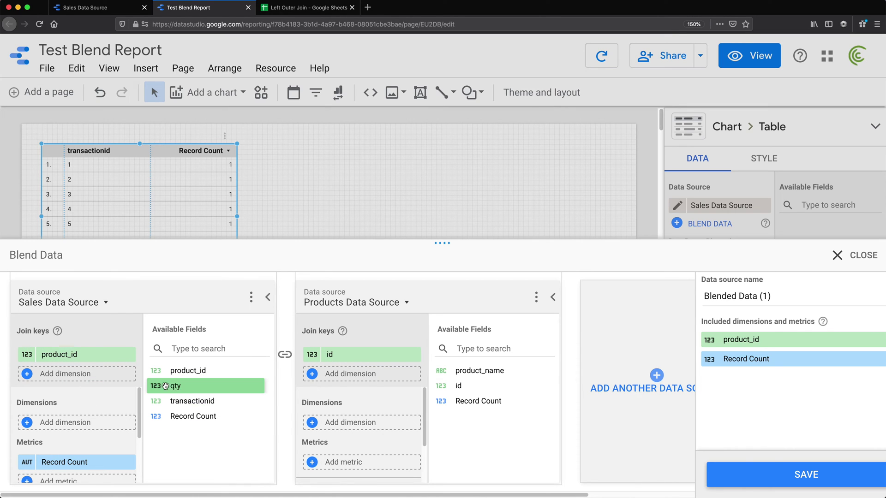
Add qty as a metric and transactionid as a dimension under Sales Data Source in the blend.
{"action": "left_click_drag", "start_coordinate": [175, 385], "coordinate": [59, 445]}
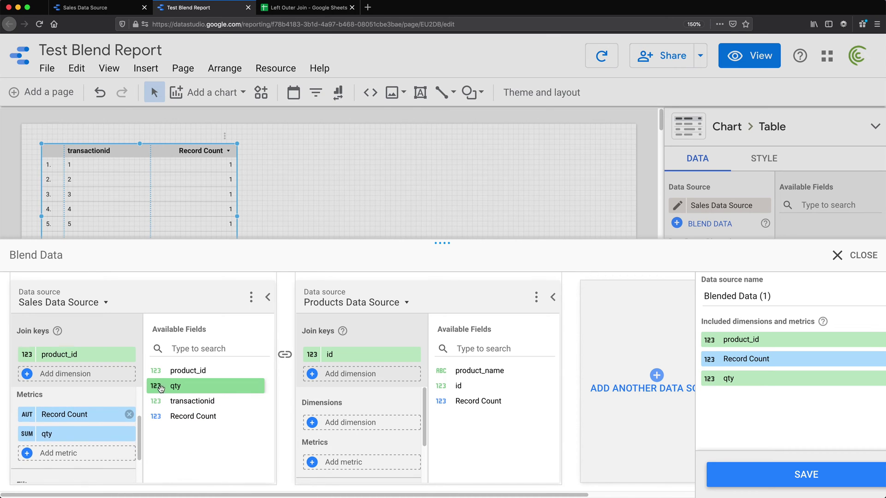
{"action": "left_click_drag", "start_coordinate": [47, 444], "coordinate": [75, 377]}
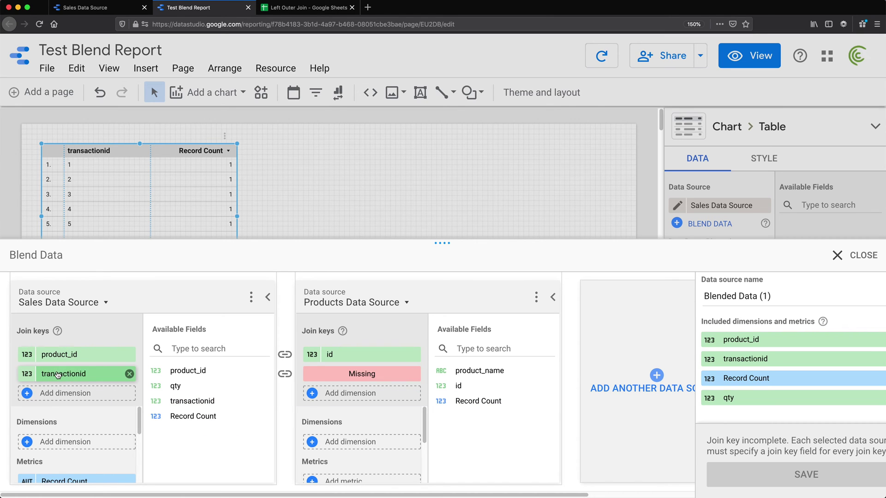
{"action": "left_click_drag", "start_coordinate": [58, 376], "coordinate": [54, 420]}
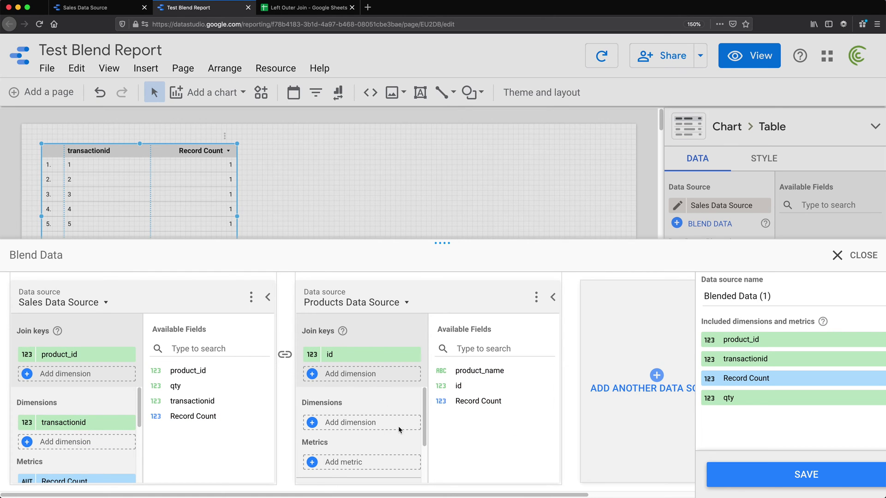
Add Record Count as a metric and product_name as a dimension under Products Data Source in the blend.
{"action": "scroll", "coordinate": [400, 429], "scroll_direction": "down", "scroll_amount": 2}
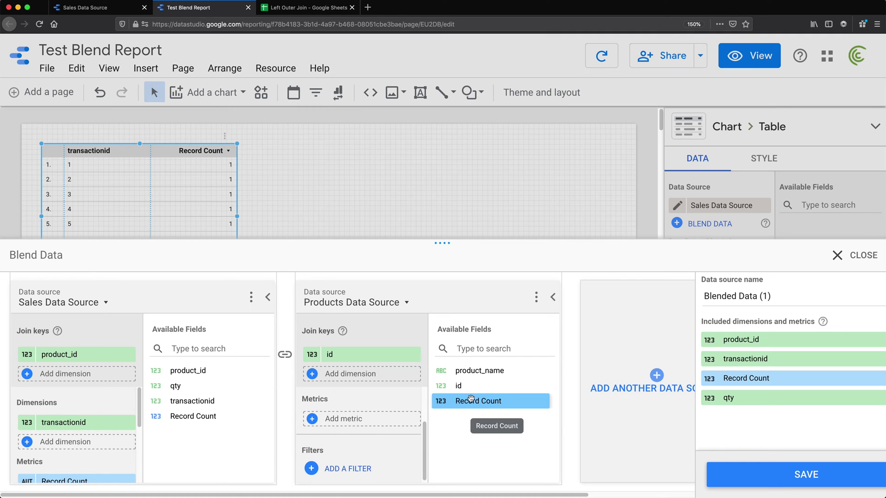
{"action": "left_click_drag", "start_coordinate": [469, 401], "coordinate": [358, 423]}
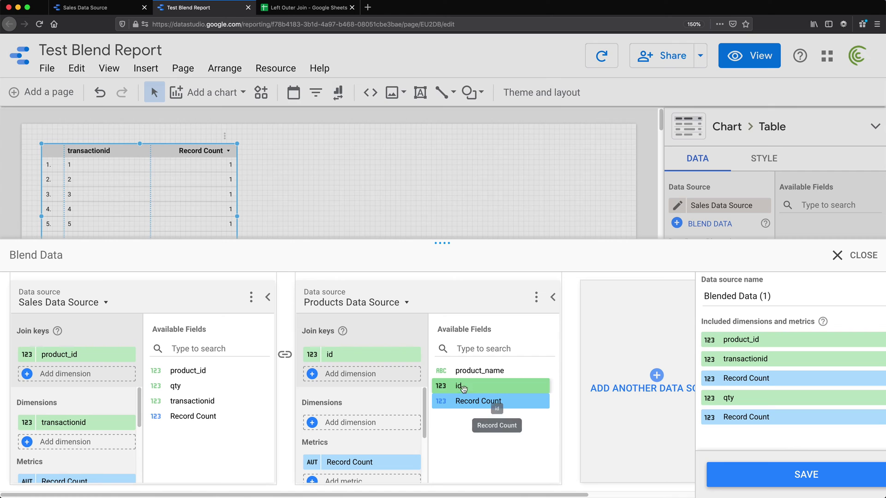
{"action": "left_click_drag", "start_coordinate": [474, 370], "coordinate": [367, 415]}
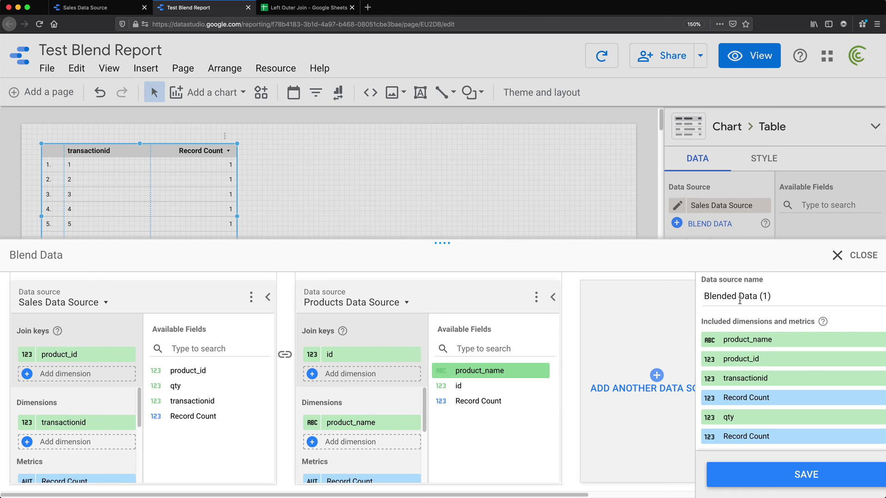
Name the blended data source "Merged Data Sales & Products", save the blend and close its editor.
{"action": "left_click_drag", "start_coordinate": [727, 299], "coordinate": [788, 296]}
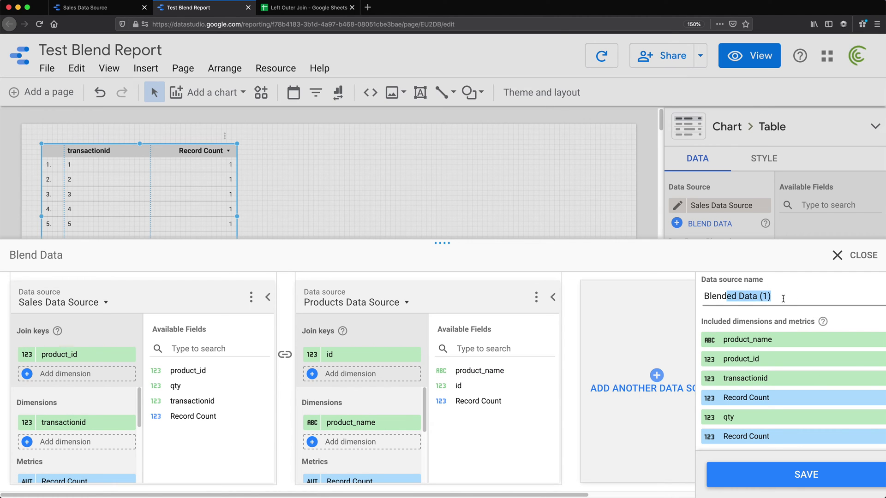
{"action": "triple_click", "coordinate": [783, 299]}
{"action": "type", "text": "MErg"}
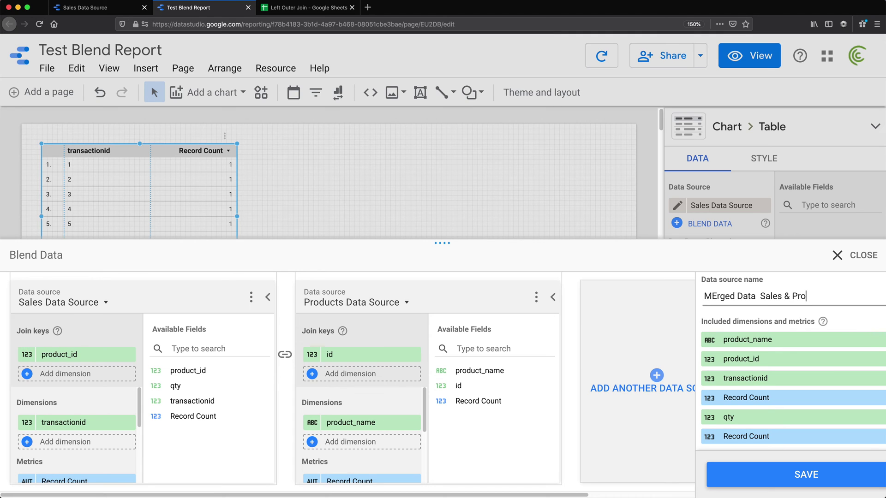
{"action": "type", "text": "e"}
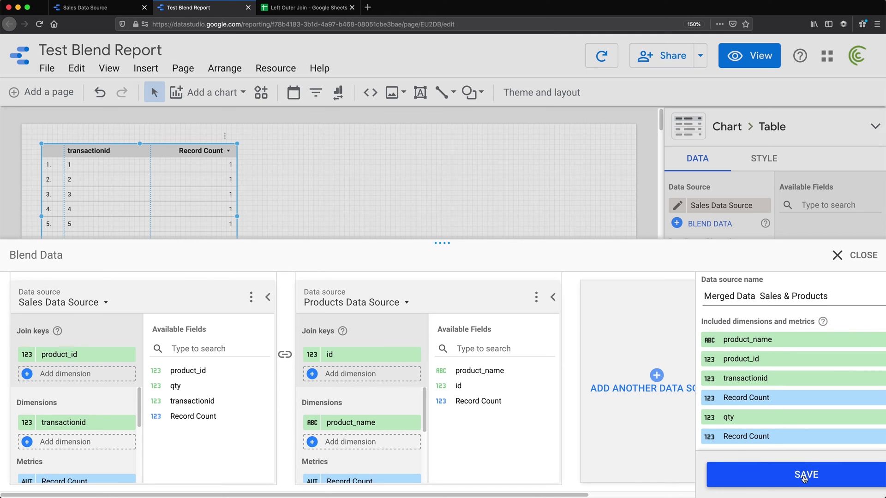
{"action": "left_click", "coordinate": [803, 475]}
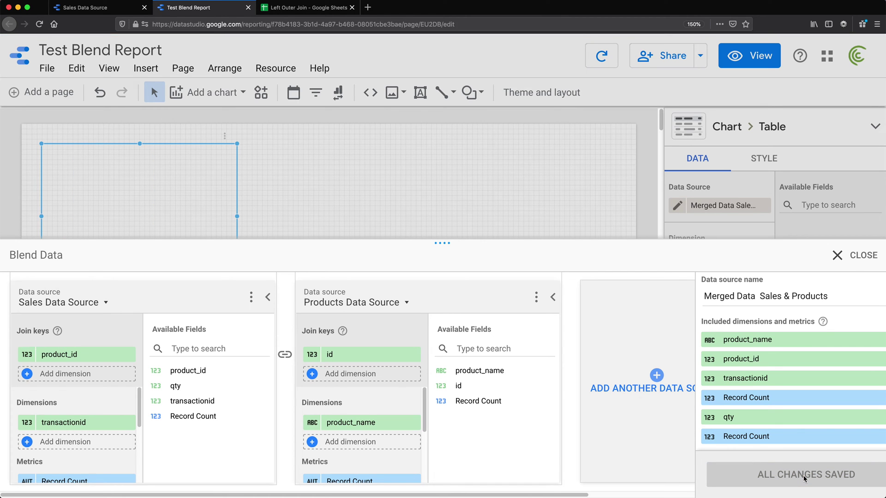
{"action": "left_click", "coordinate": [836, 255]}
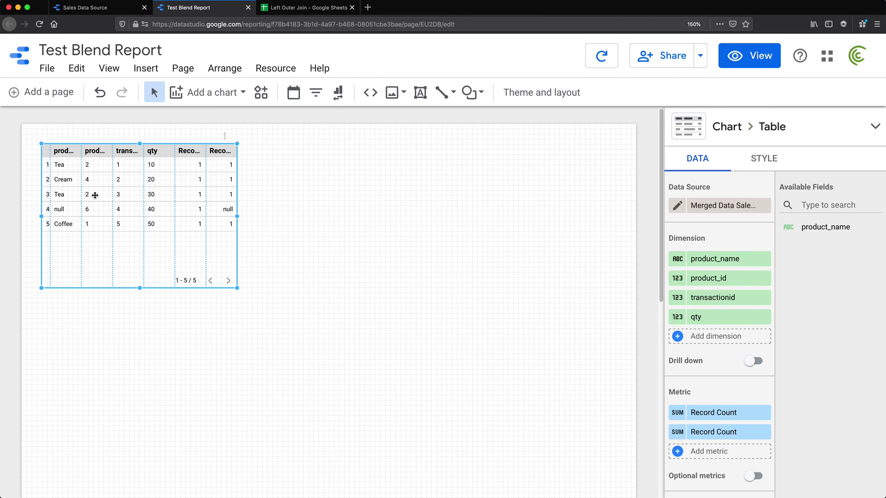
Enlarge the blended table on the report page and widen its row number column.
{"action": "left_click_drag", "start_coordinate": [237, 288], "coordinate": [402, 309]}
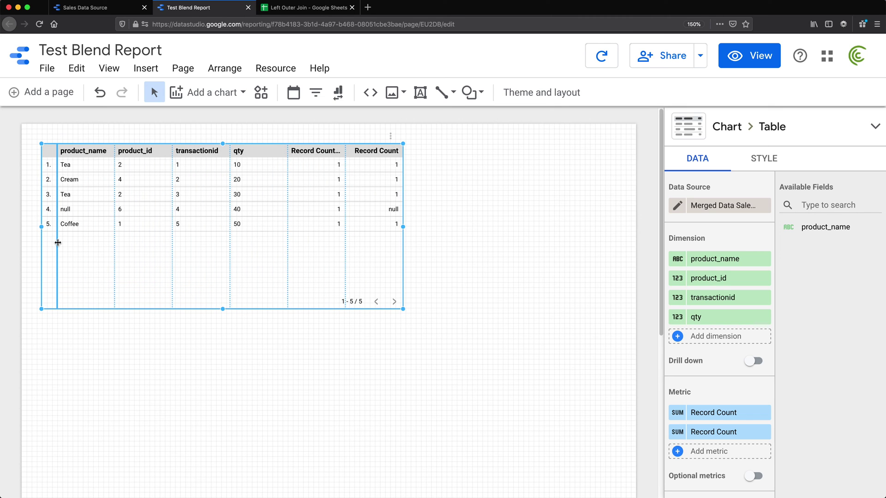
{"action": "left_click_drag", "start_coordinate": [57, 242], "coordinate": [83, 241]}
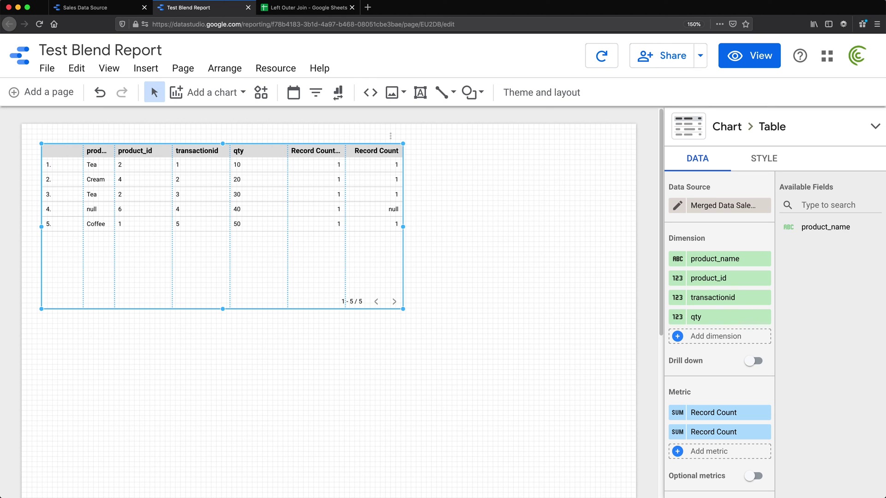
Switch to the Left Outer Join spreadsheet, review the transactionid and qty values in the sales sheet, and return to the report.
{"action": "left_click", "coordinate": [303, 7]}
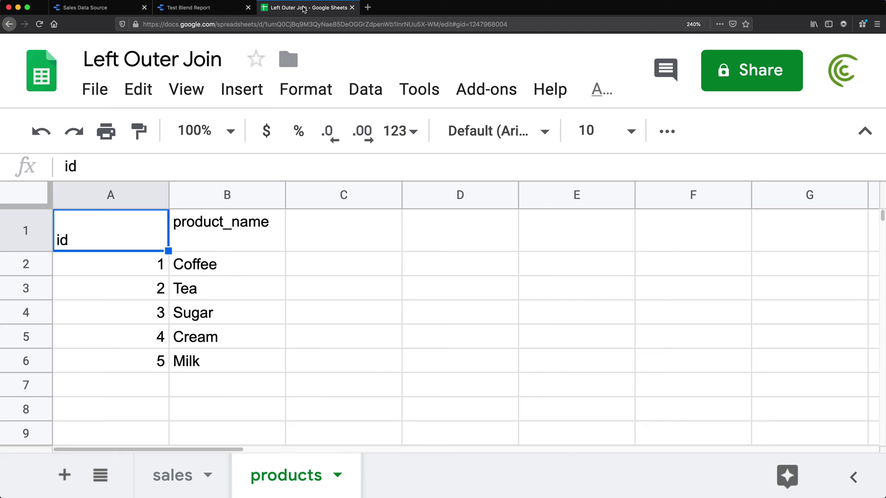
{"action": "left_click", "coordinate": [178, 474]}
{"action": "left_click", "coordinate": [109, 267]}
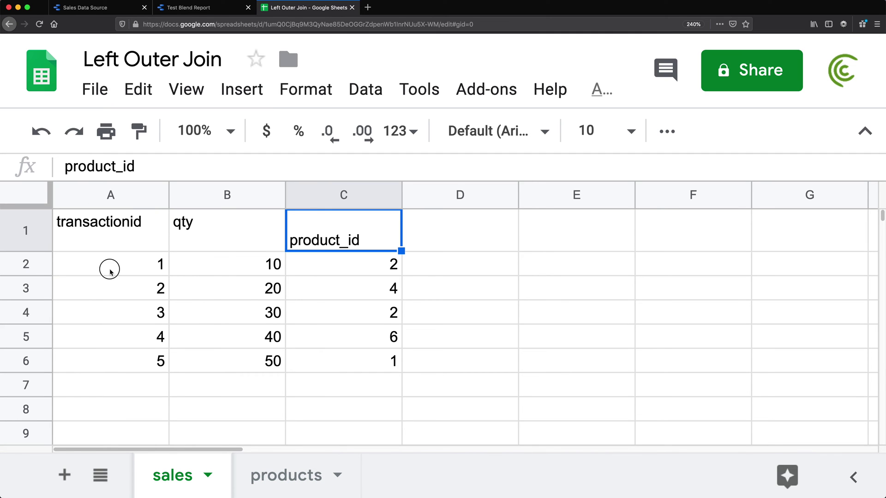
{"action": "left_click", "coordinate": [113, 283]}
{"action": "left_click", "coordinate": [124, 313]}
{"action": "left_click", "coordinate": [133, 338]}
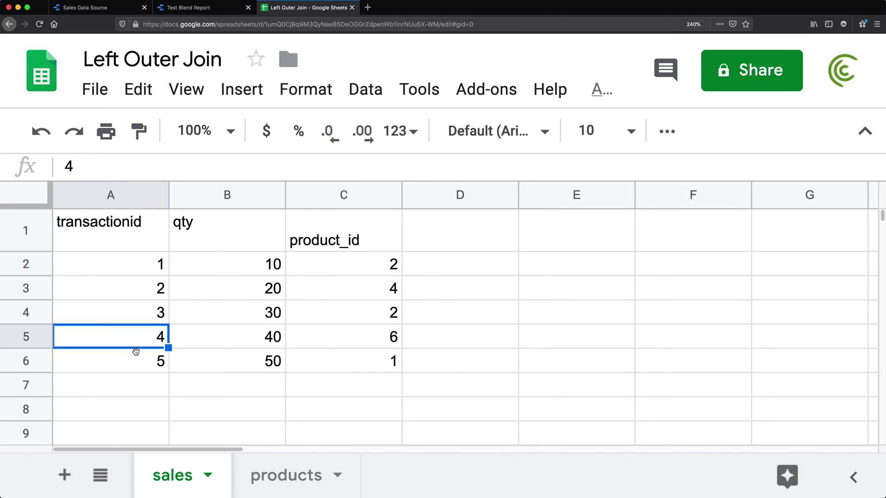
{"action": "left_click_drag", "start_coordinate": [135, 349], "coordinate": [155, 355]}
{"action": "left_click_drag", "start_coordinate": [253, 269], "coordinate": [249, 359]}
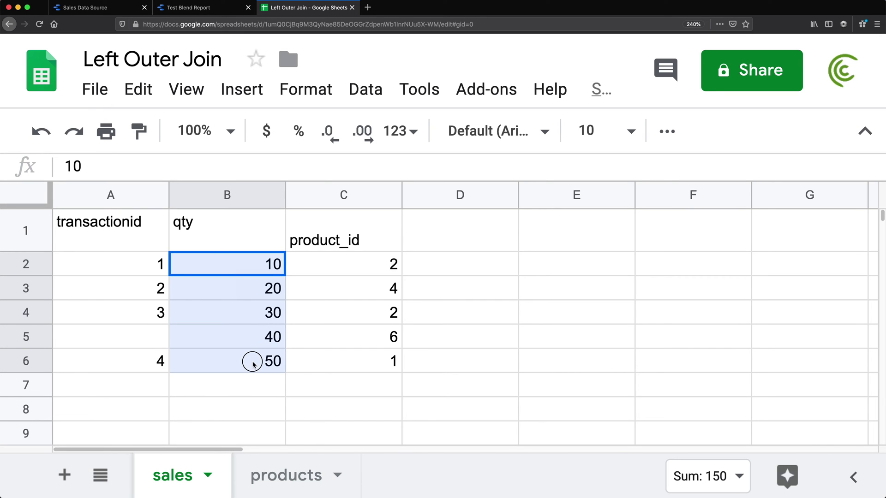
{"action": "left_click", "coordinate": [201, 13]}
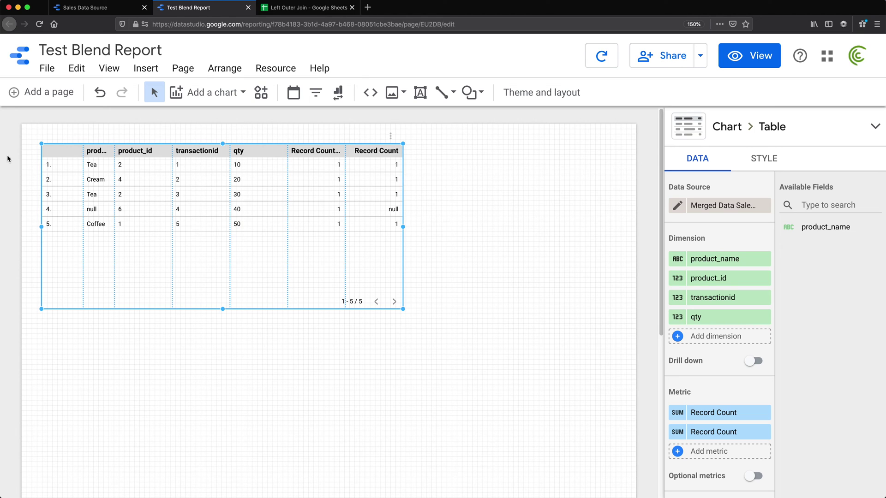
Widen the product_name and product_id columns of the blended table.
{"action": "left_click_drag", "start_coordinate": [115, 150], "coordinate": [154, 150]}
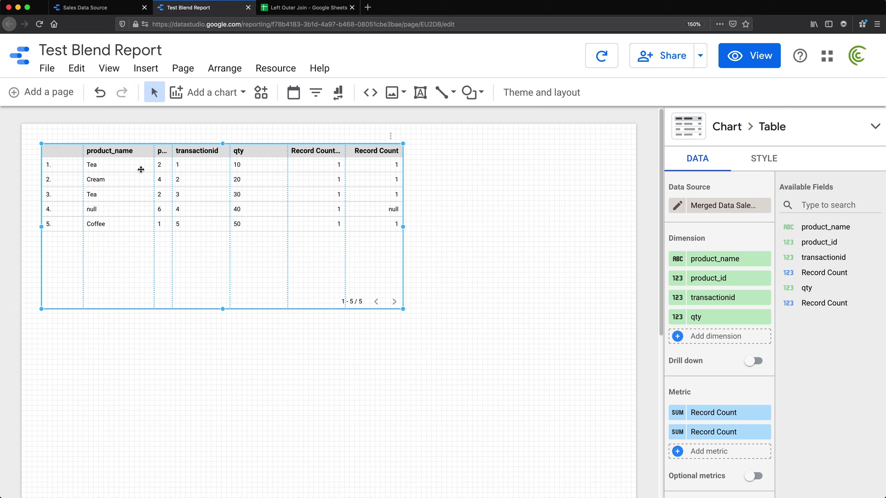
{"action": "left_click_drag", "start_coordinate": [172, 150], "coordinate": [195, 151]}
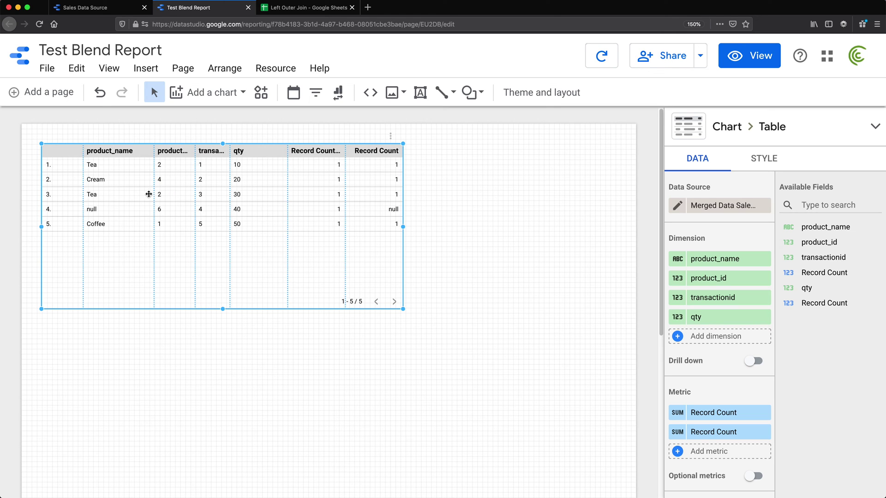
Check the Tea and Milk rows of the products sheet against the sales sheet's product_id values and the report's blended table.
{"action": "key", "text": "ctrl+Tab"}
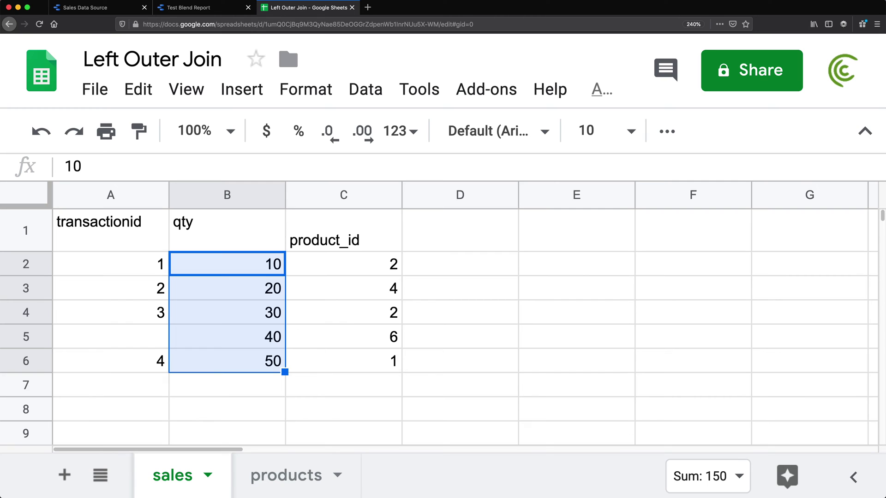
{"action": "left_click", "coordinate": [286, 480]}
{"action": "left_click_drag", "start_coordinate": [129, 292], "coordinate": [184, 289]}
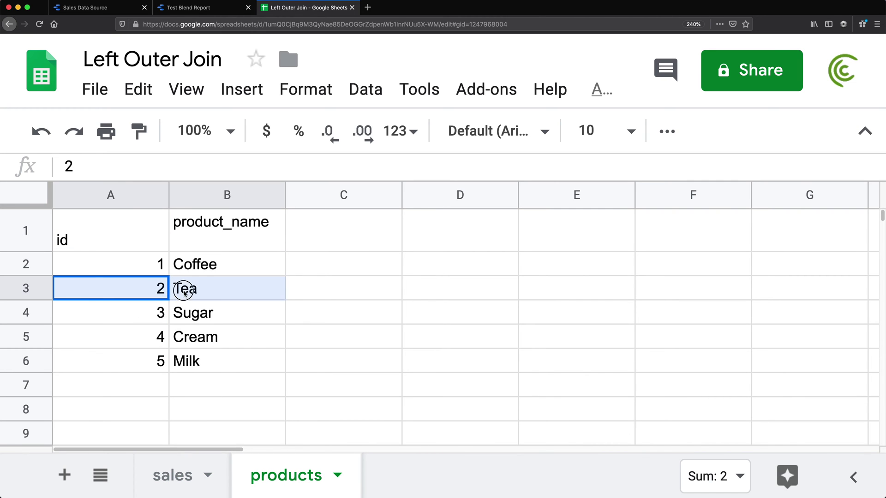
{"action": "left_click", "coordinate": [171, 8]}
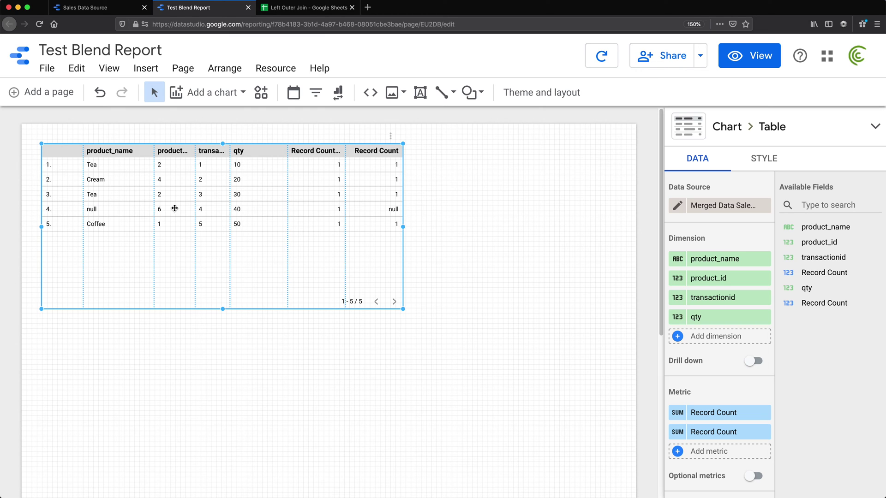
{"action": "left_click", "coordinate": [299, 8]}
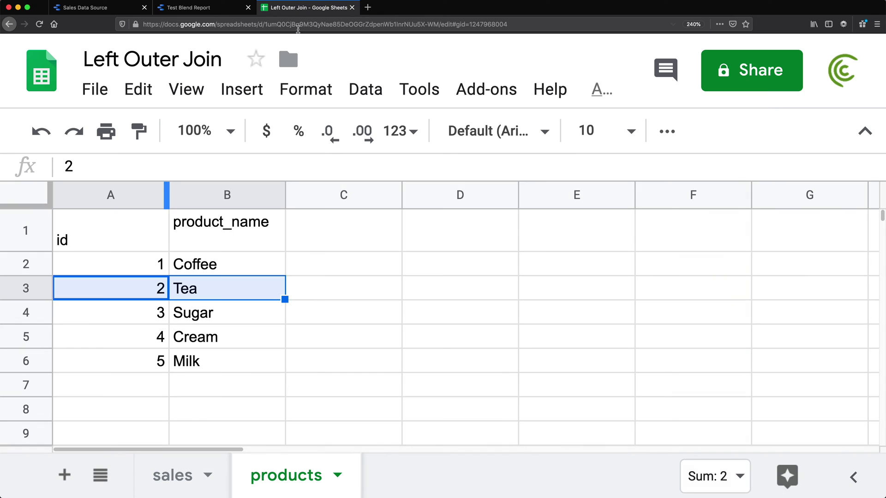
{"action": "left_click", "coordinate": [181, 477]}
{"action": "left_click", "coordinate": [281, 492]}
{"action": "left_click", "coordinate": [157, 362]}
{"action": "key", "text": "shift+Right"}
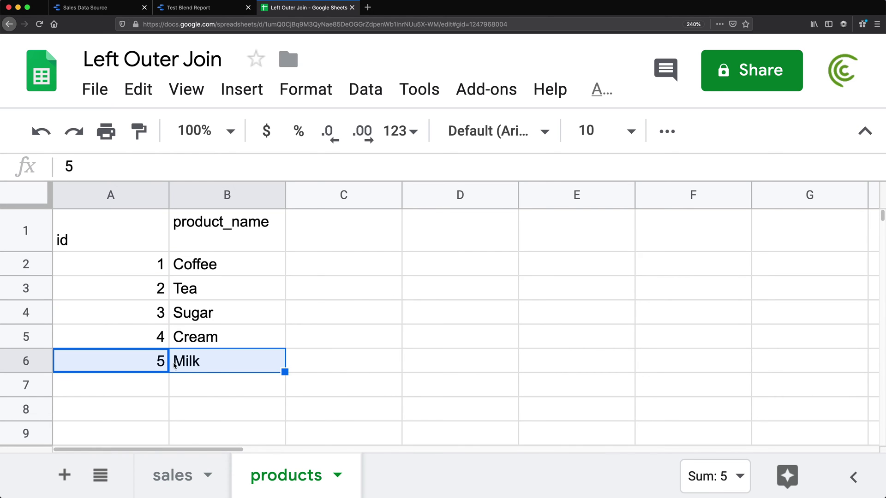
{"action": "left_click", "coordinate": [187, 481]}
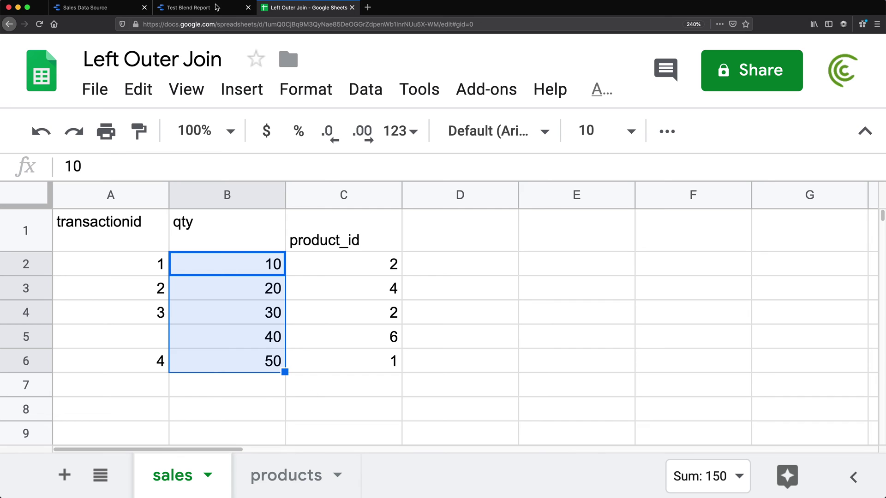
{"action": "left_click", "coordinate": [191, 9]}
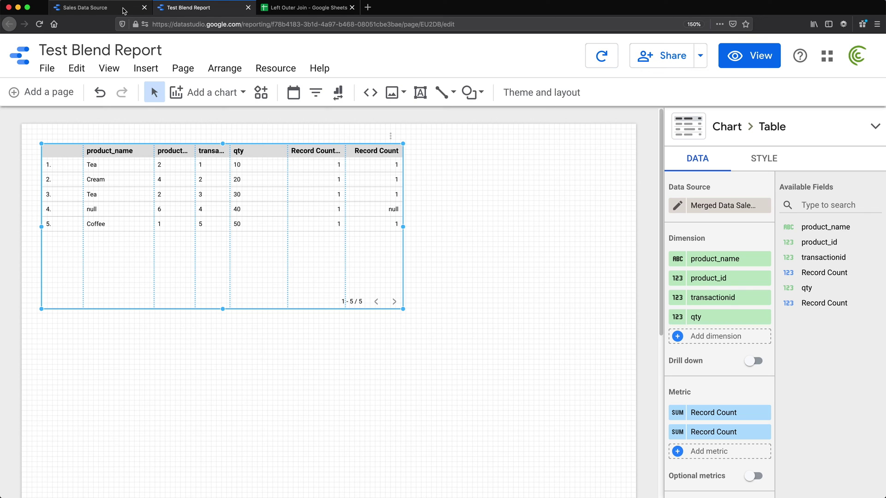
Move the blended table down the page, add a pivot table in the space above it and enlarge the pivot table.
{"action": "mouse_move", "coordinate": [63, 152]}
{"action": "left_mouse_down"}
{"action": "mouse_move", "coordinate": [76, 220]}
{"action": "mouse_move", "coordinate": [79, 340]}
{"action": "mouse_move", "coordinate": [69, 350]}
{"action": "left_mouse_up"}
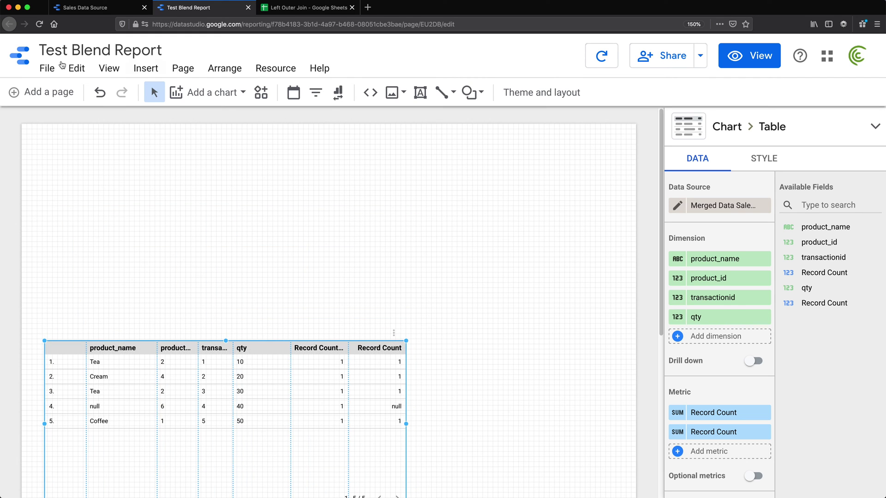
{"action": "left_click", "coordinate": [109, 153]}
{"action": "left_click", "coordinate": [226, 95]}
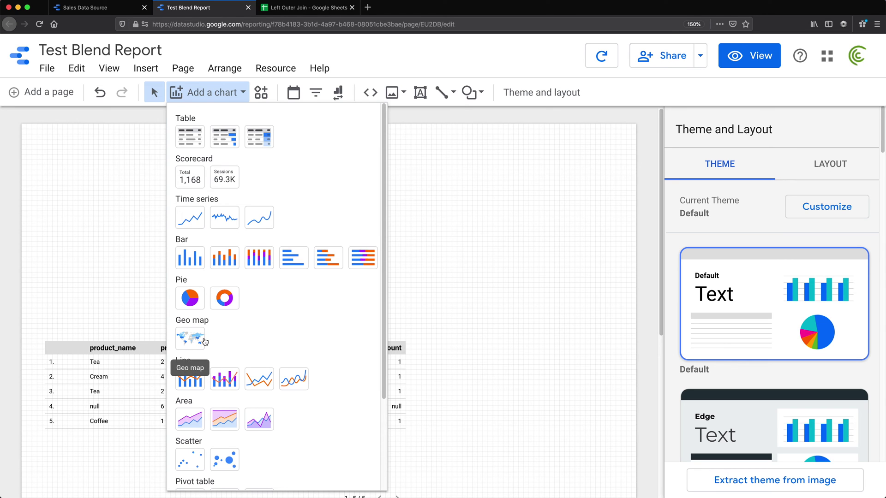
{"action": "scroll", "coordinate": [204, 341], "scroll_direction": "down", "scroll_amount": 1}
{"action": "scroll", "coordinate": [204, 351], "scroll_direction": "down", "scroll_amount": 4}
{"action": "left_click", "coordinate": [194, 406]}
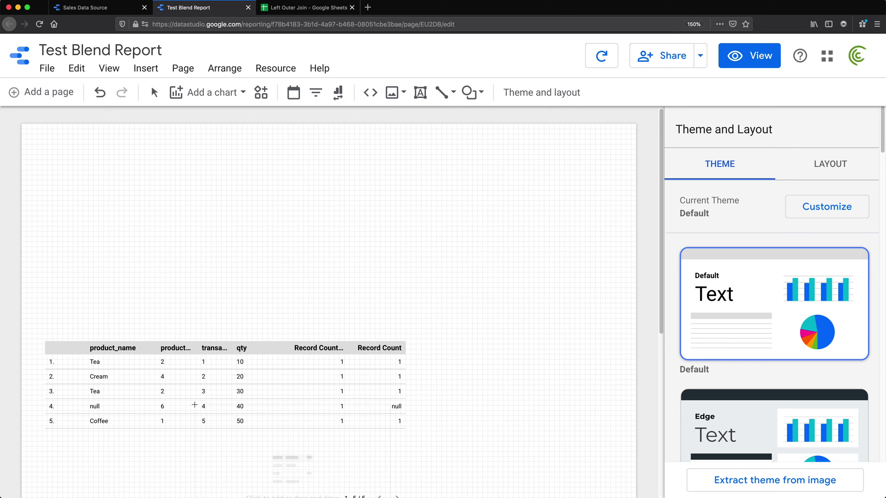
{"action": "left_click", "coordinate": [61, 149]}
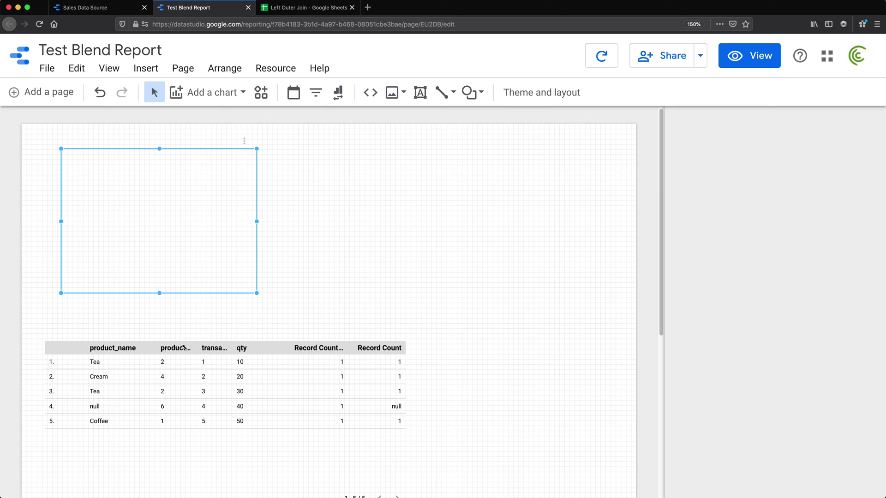
{"action": "left_click_drag", "start_coordinate": [313, 303], "coordinate": [466, 320]}
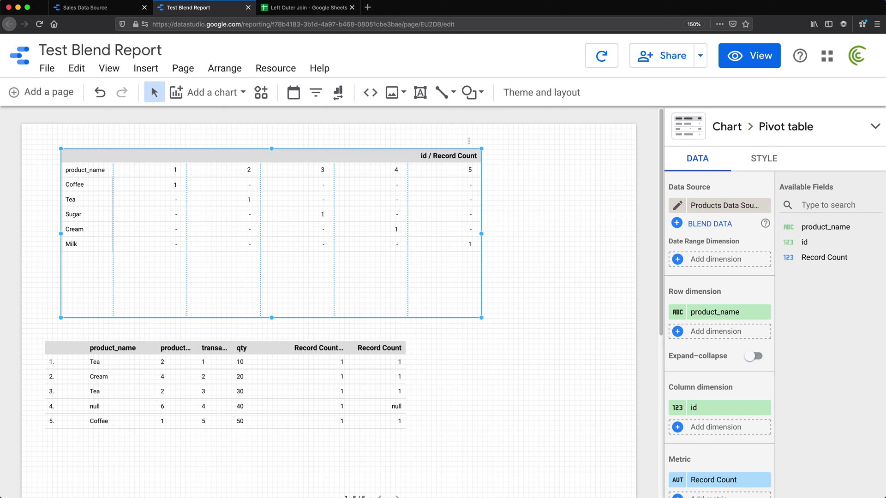
Set the pivot table's data source to Merged Data Sales & Products and remove the product_id column dimension.
{"action": "left_click", "coordinate": [720, 208]}
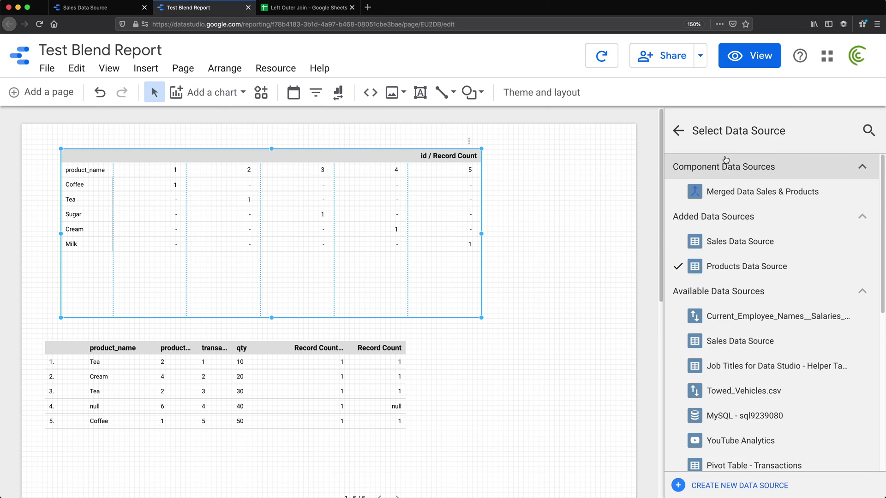
{"action": "left_click", "coordinate": [743, 194]}
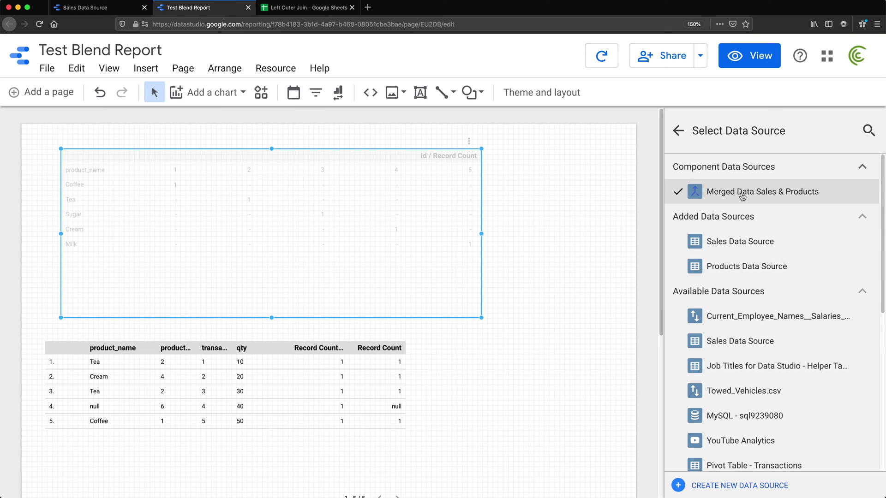
{"action": "left_click", "coordinate": [680, 134]}
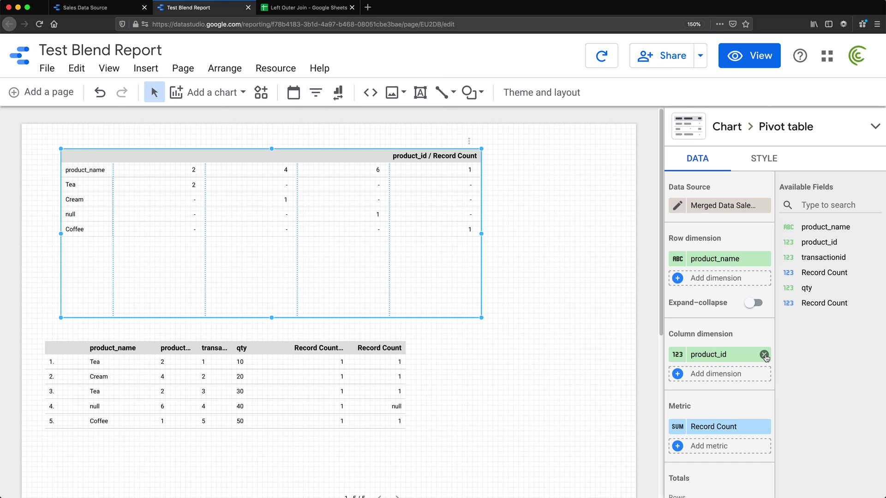
{"action": "left_click", "coordinate": [764, 355]}
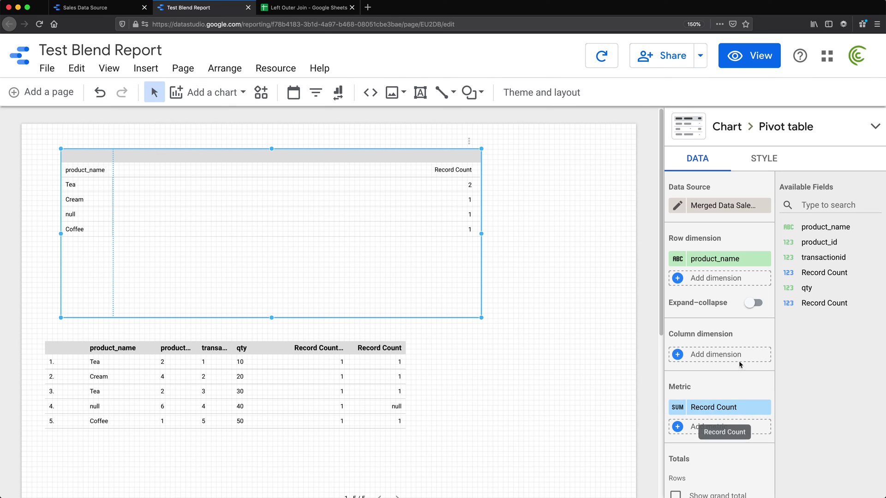
Replace the pivot table's Record Count metric with qty, keeping the Sum aggregation, and widen the product_name column.
{"action": "left_click_drag", "start_coordinate": [815, 290], "coordinate": [743, 434]}
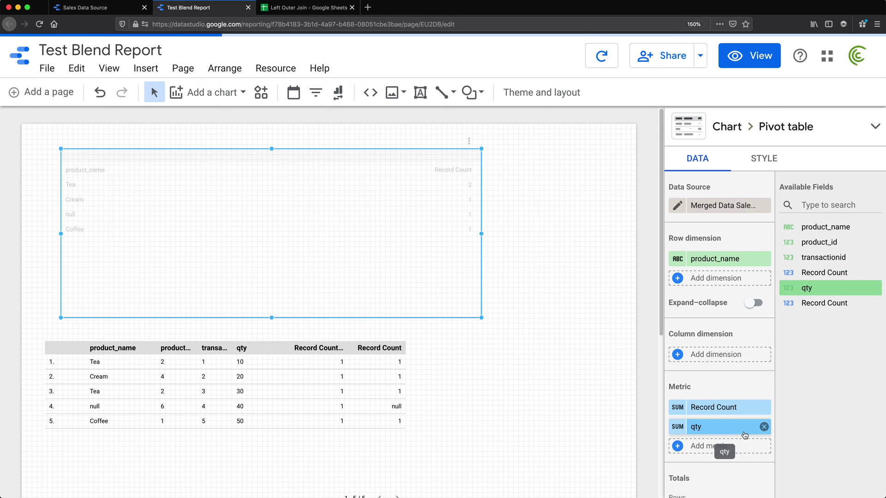
{"action": "left_click", "coordinate": [678, 428]}
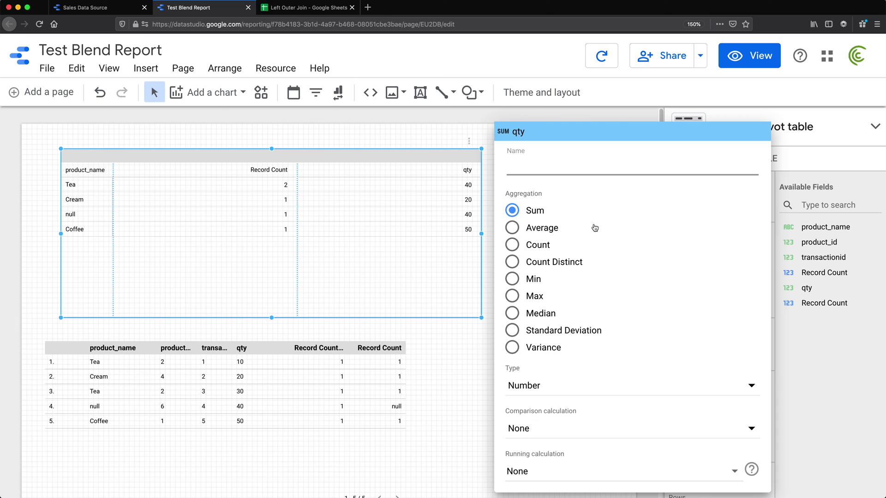
{"action": "key", "text": "Escape"}
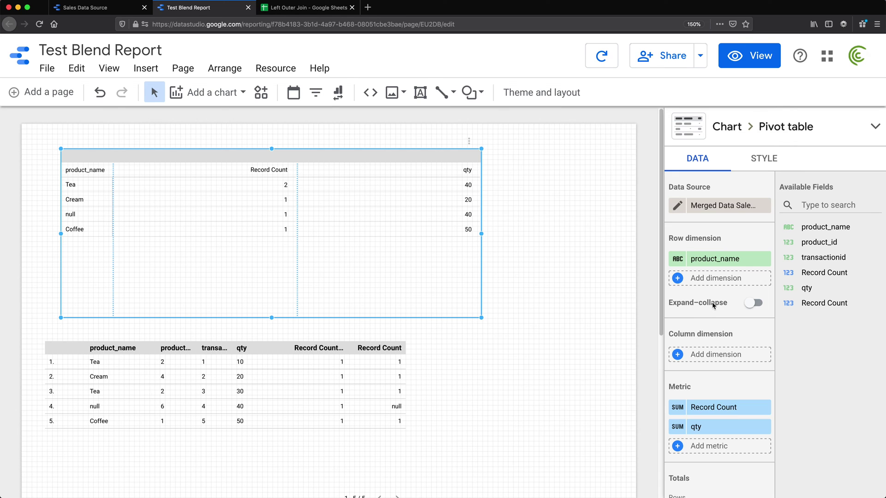
{"action": "left_click", "coordinate": [763, 407]}
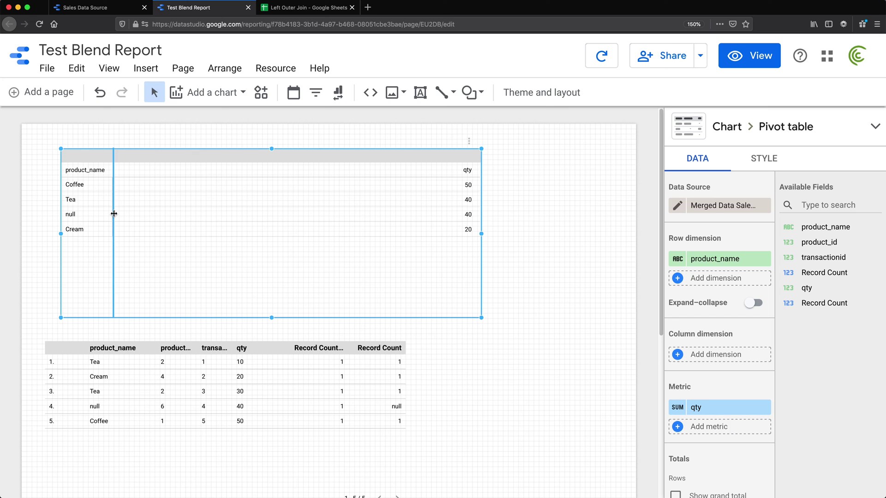
{"action": "left_click_drag", "start_coordinate": [113, 214], "coordinate": [292, 220]}
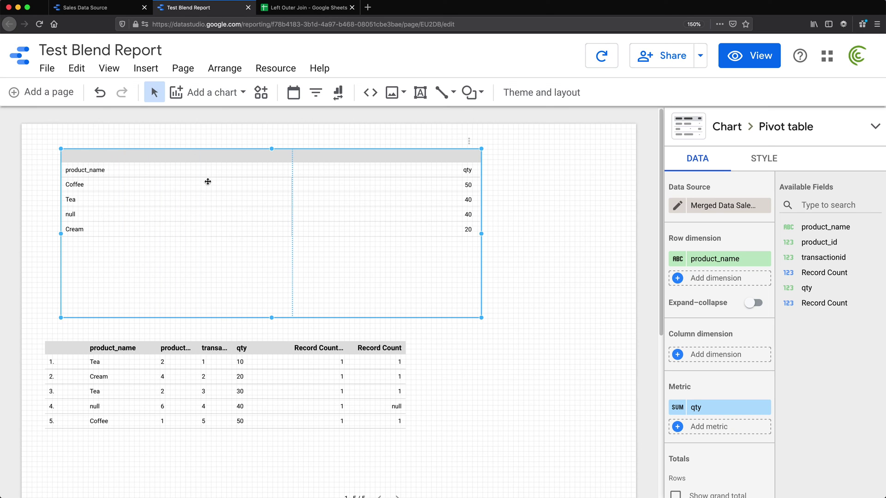
Set the pivot table's label font size to 20px and narrow the pivot table.
{"action": "left_click", "coordinate": [758, 162]}
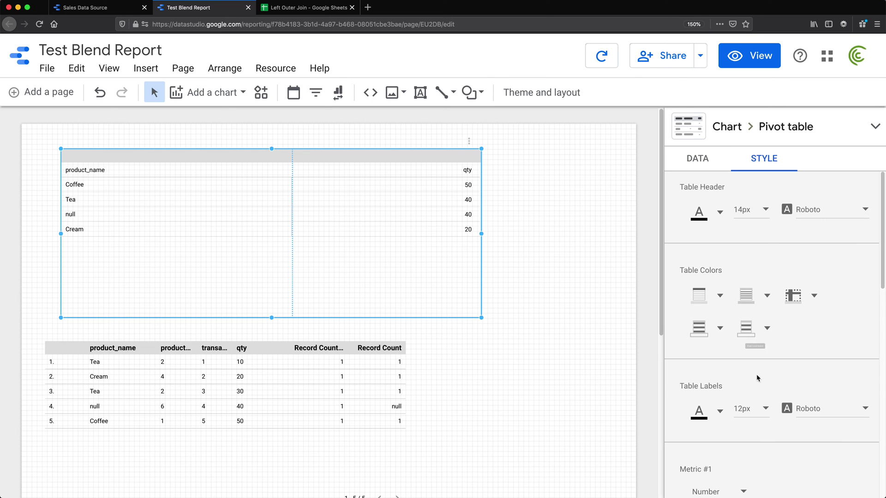
{"action": "left_click", "coordinate": [763, 409]}
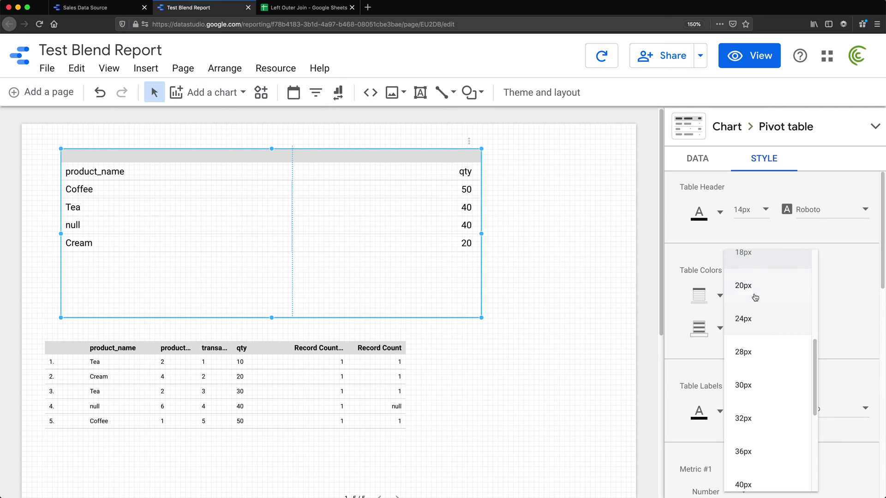
{"action": "left_click", "coordinate": [754, 297]}
{"action": "left_click", "coordinate": [137, 193]}
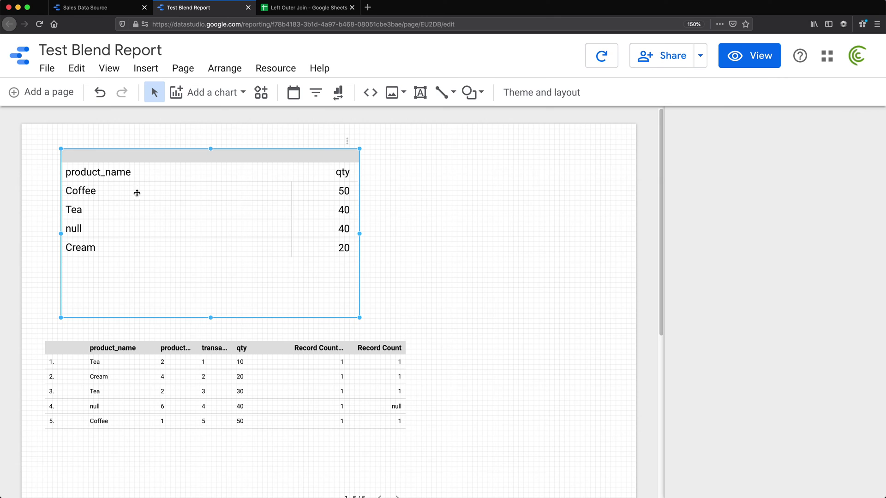
Check the Coffee row of the products sheet against the product_id 1 row and its qty in the sales sheet.
{"action": "left_click", "coordinate": [285, 9]}
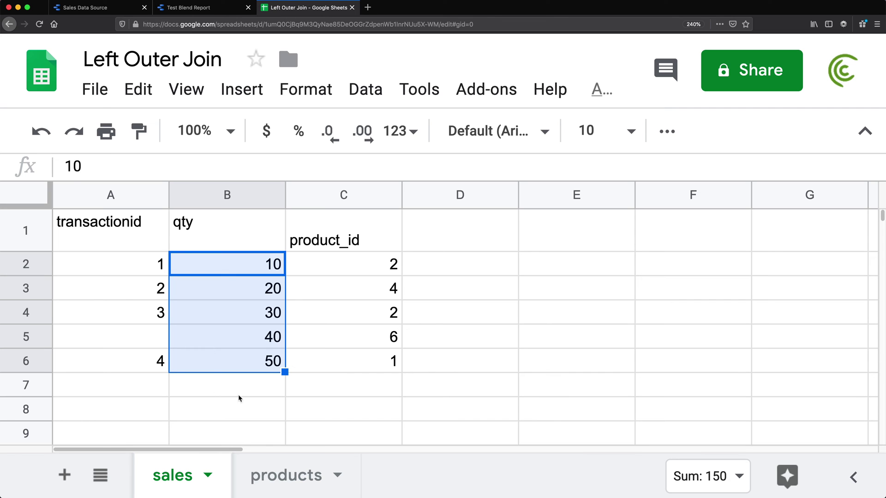
{"action": "left_click", "coordinate": [280, 467]}
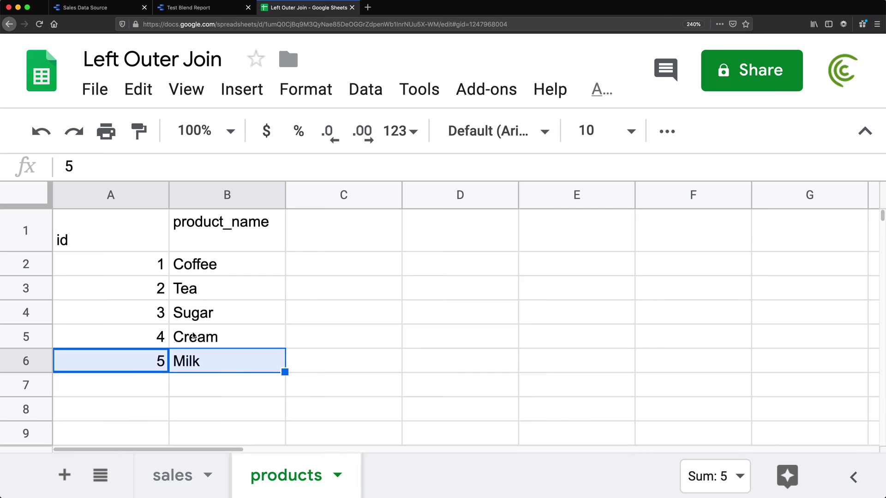
{"action": "left_click", "coordinate": [190, 267]}
{"action": "left_click", "coordinate": [183, 489]}
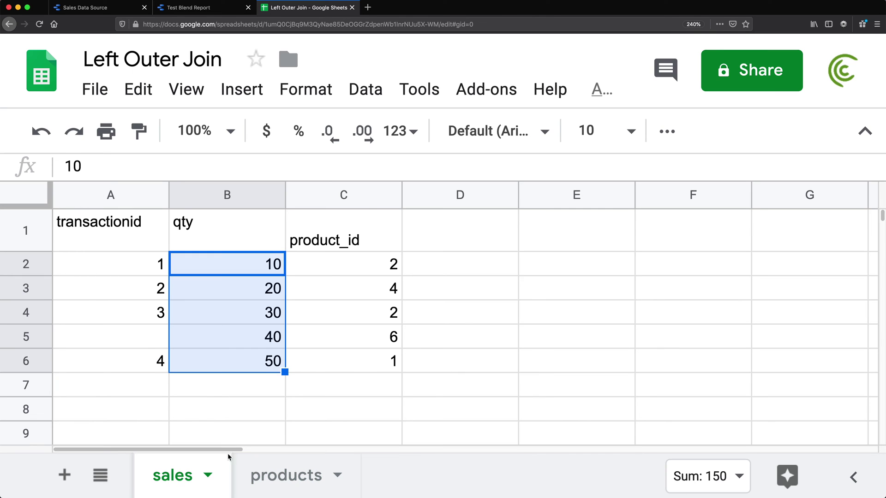
{"action": "left_click", "coordinate": [358, 360]}
{"action": "left_click", "coordinate": [251, 364]}
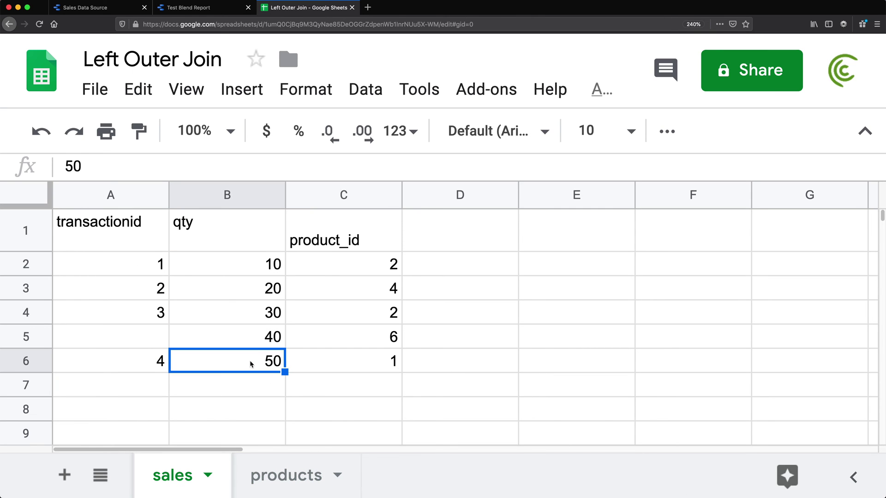
Compare the qty of the sales sheet's product_id 2 rows with Tea in the report's pivot table and the products sheet.
{"action": "left_click", "coordinate": [350, 271]}
{"action": "left_click", "coordinate": [354, 318]}
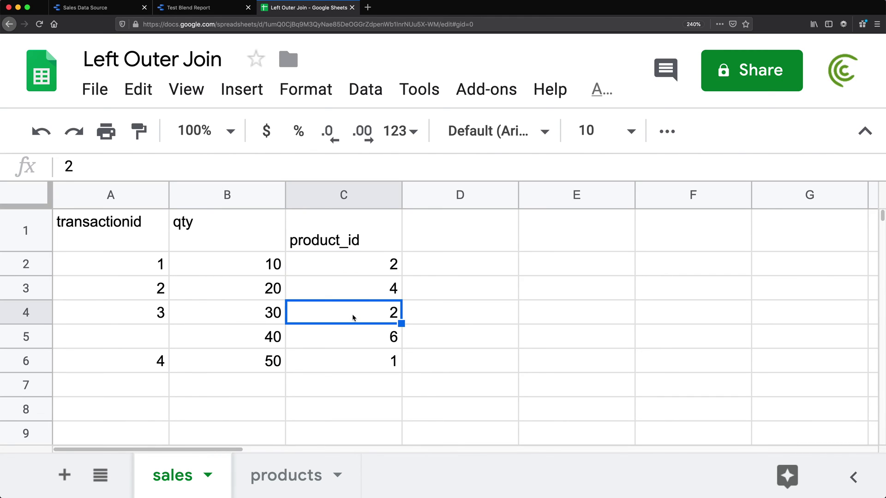
{"action": "left_click", "coordinate": [277, 271]}
{"action": "left_click", "coordinate": [276, 315]}
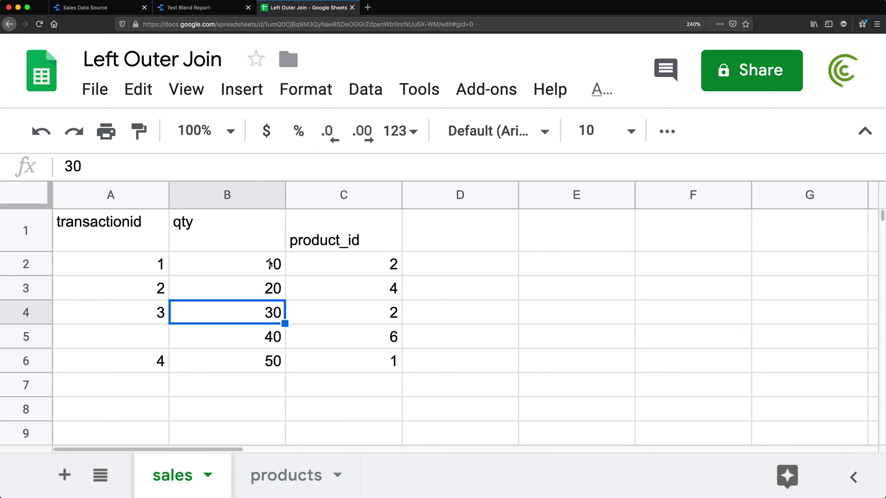
{"action": "left_click", "coordinate": [186, 4]}
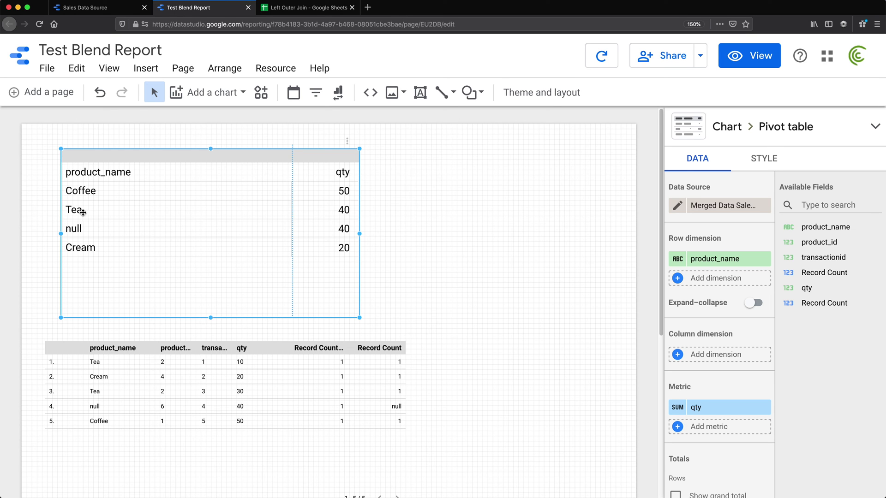
{"action": "left_click", "coordinate": [281, 9]}
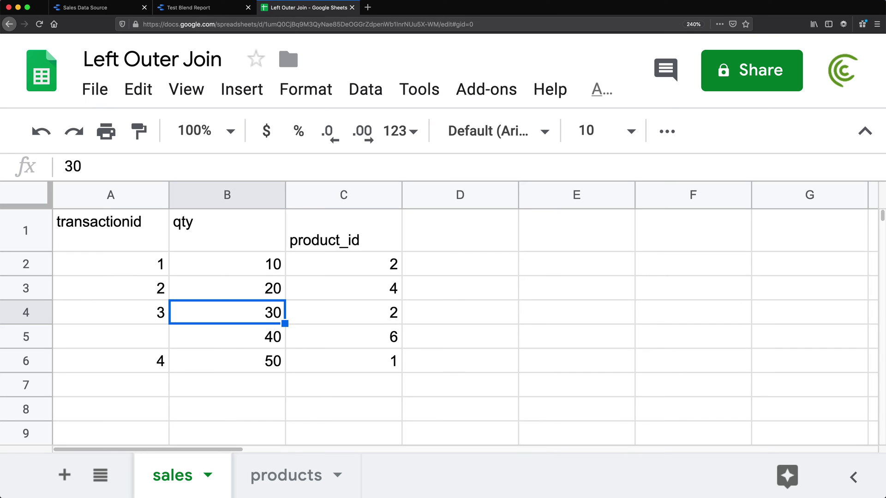
{"action": "left_click", "coordinate": [277, 477]}
{"action": "left_click", "coordinate": [164, 286]}
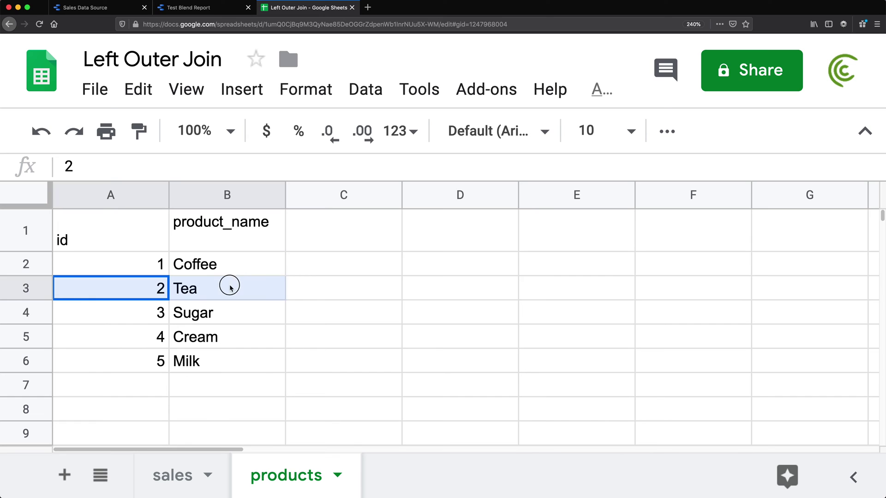
{"action": "left_click", "coordinate": [189, 7]}
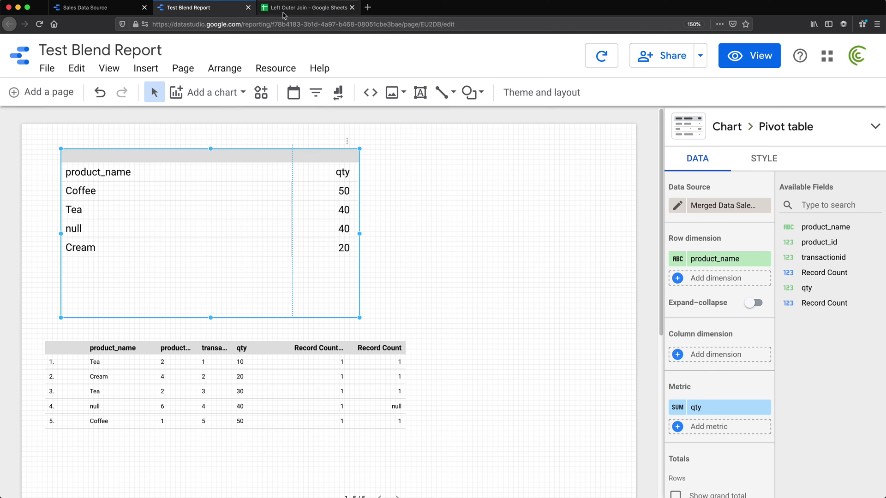
Compare the sales sheet's product_id 6 row and its qty with the null row of the report's pivot table.
{"action": "left_click", "coordinate": [295, 7]}
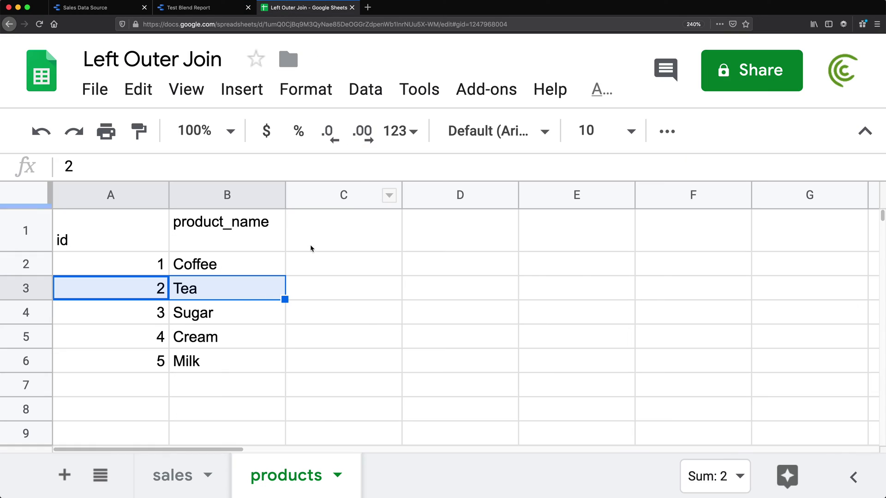
{"action": "left_click", "coordinate": [172, 477]}
{"action": "left_click", "coordinate": [337, 345]}
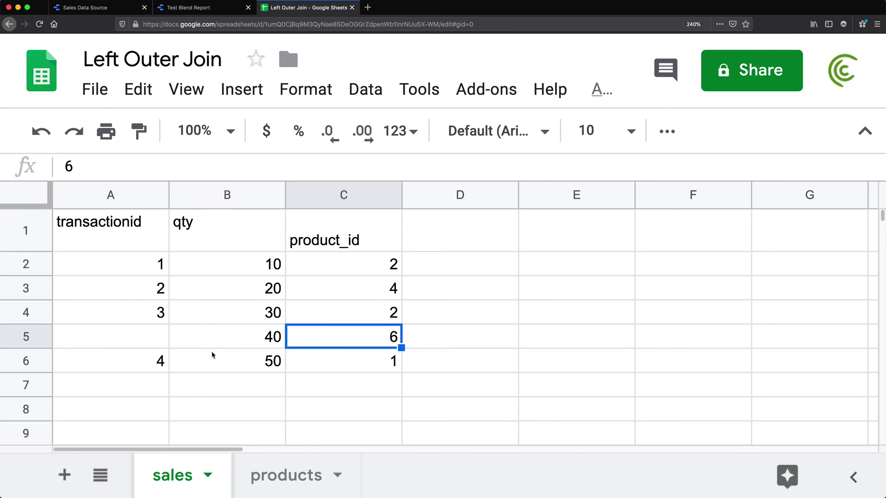
{"action": "left_click", "coordinate": [235, 338]}
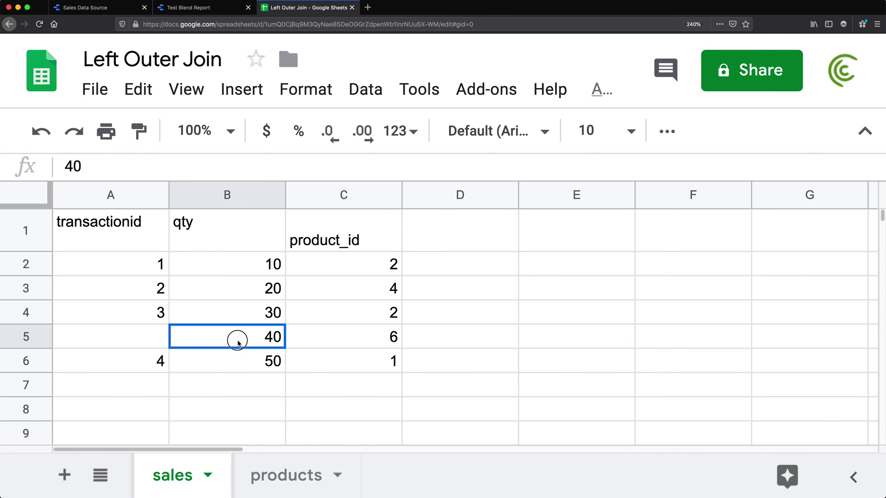
{"action": "left_click", "coordinate": [193, 10]}
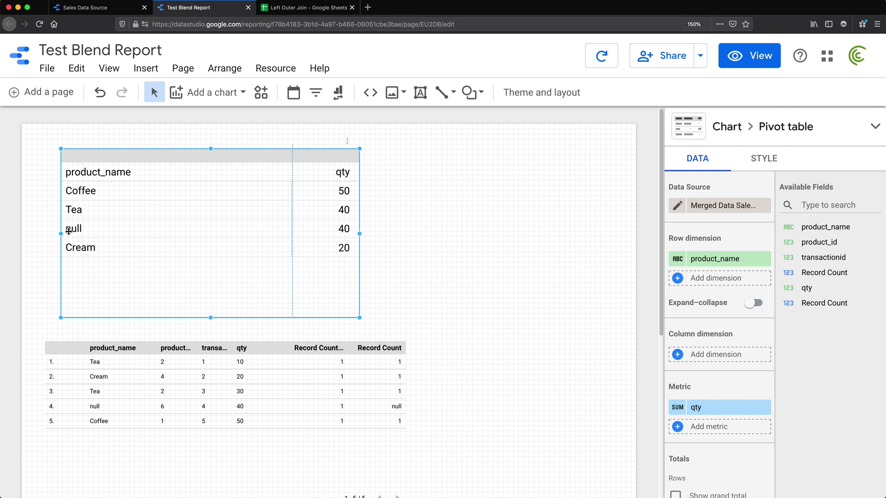
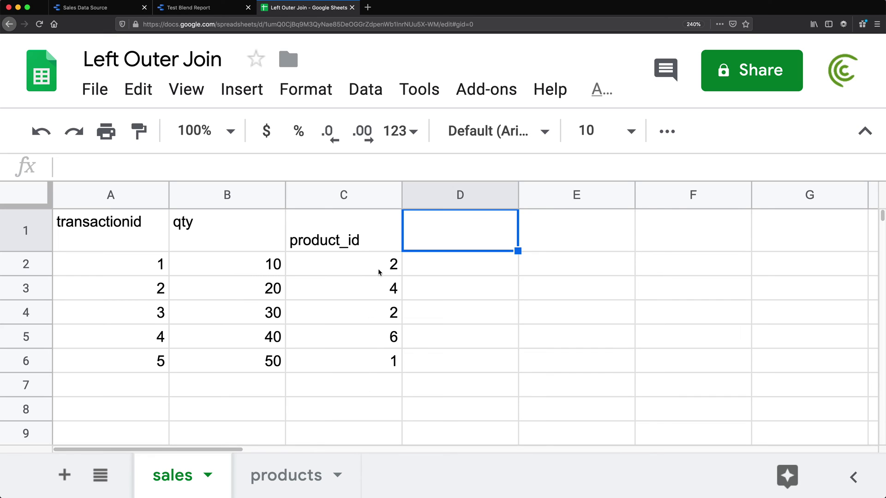
Check the sales sheet's product_id 4 row against Cream in the products sheet and in the report's pivot table.
{"action": "left_click_drag", "start_coordinate": [370, 278], "coordinate": [375, 358]}
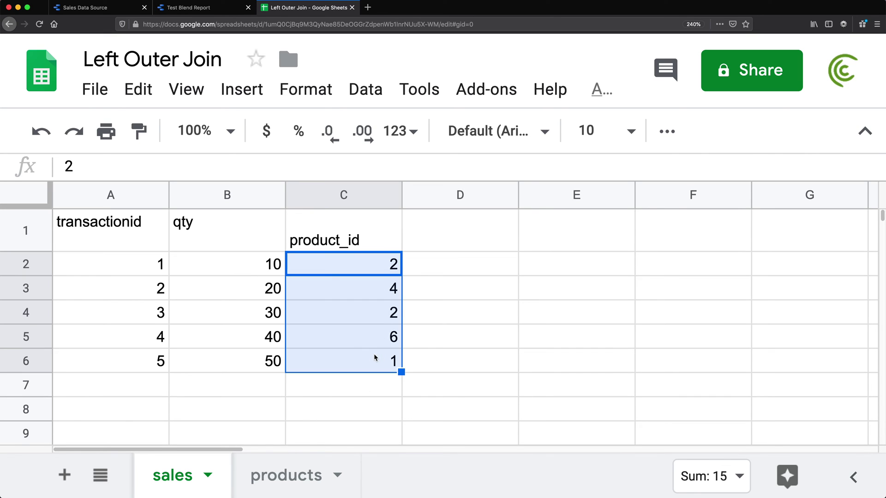
{"action": "left_click", "coordinate": [374, 293]}
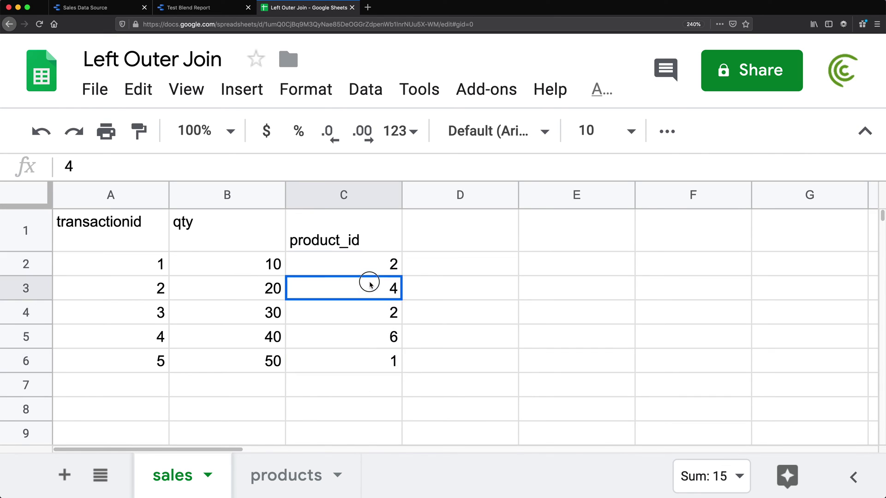
{"action": "left_click", "coordinate": [289, 474]}
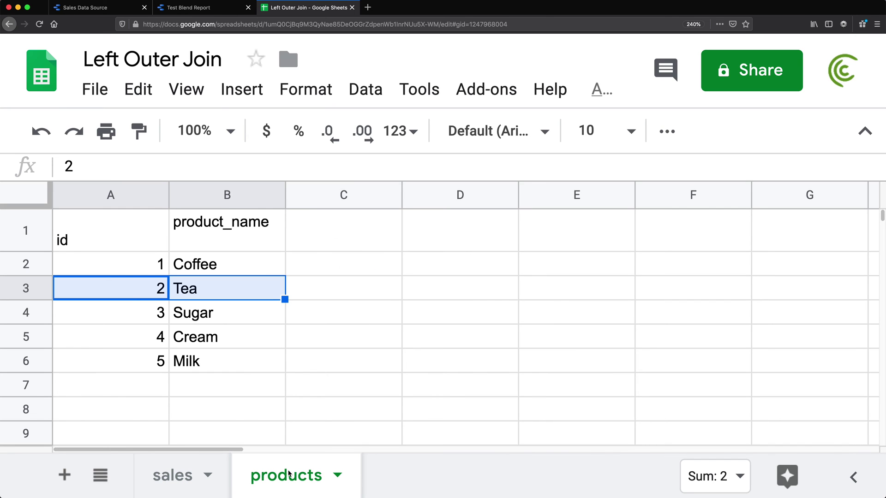
{"action": "left_click_drag", "start_coordinate": [141, 339], "coordinate": [233, 336]}
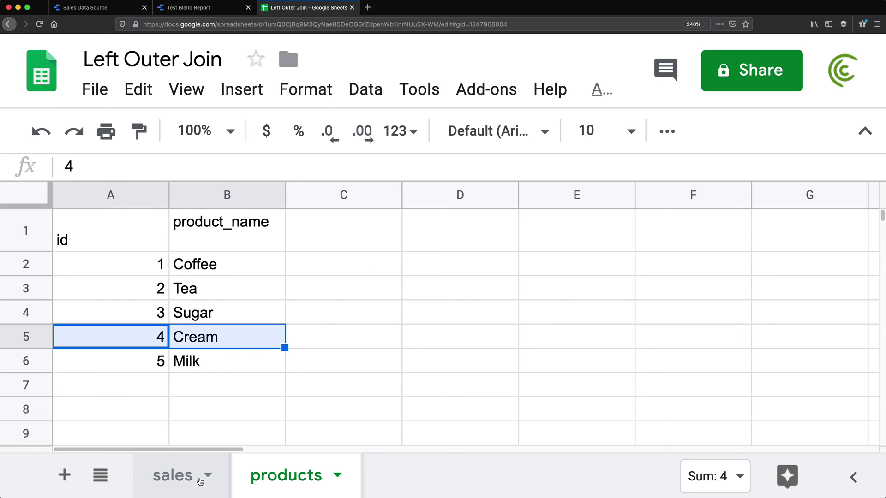
{"action": "left_click", "coordinate": [176, 478]}
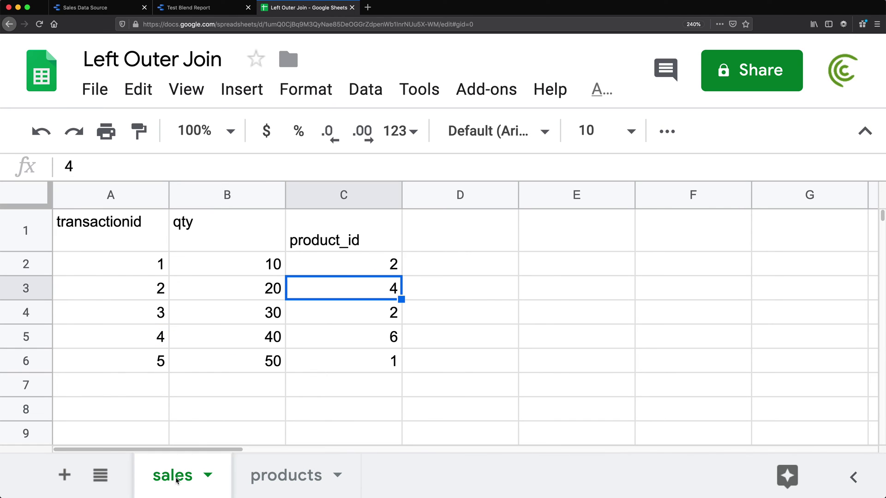
{"action": "left_click", "coordinate": [272, 283]}
{"action": "left_click", "coordinate": [179, 7]}
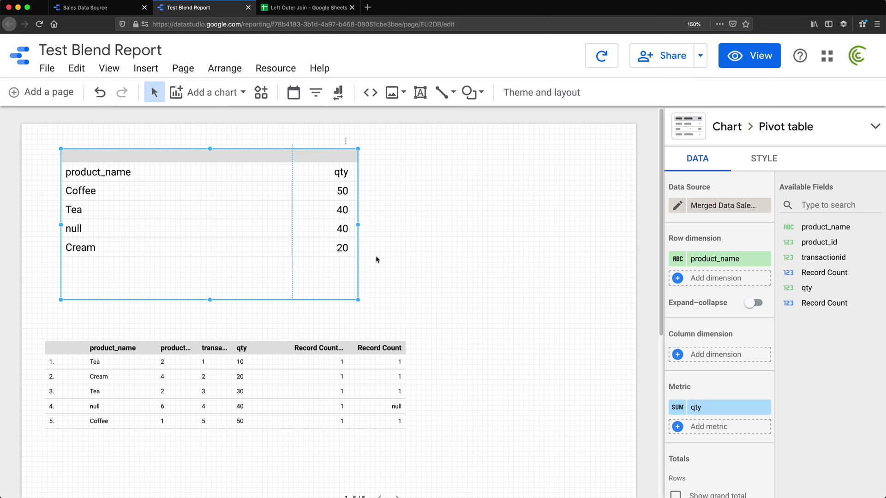
Add a row to the end of the products sheet with id 4 and product_name Disaster.
{"action": "left_click", "coordinate": [309, 7]}
{"action": "left_click", "coordinate": [284, 475]}
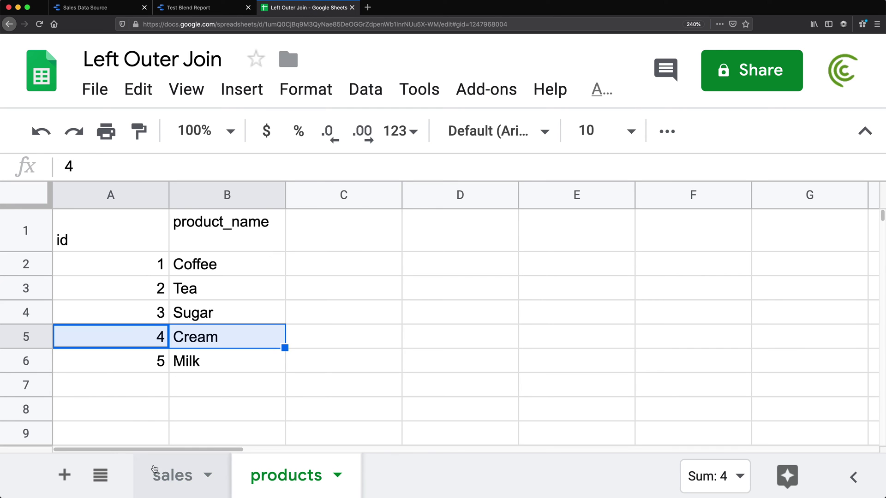
{"action": "left_click", "coordinate": [143, 386]}
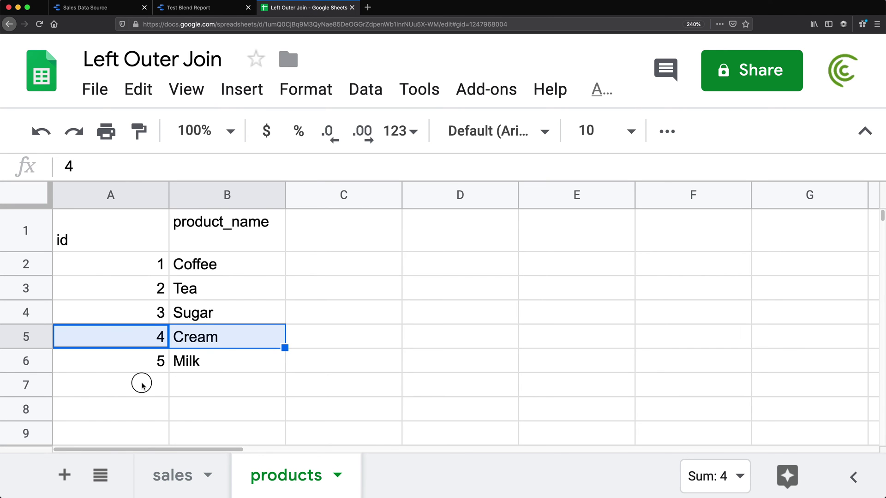
{"action": "type", "text": "4"}
{"action": "key", "text": "Tab"}
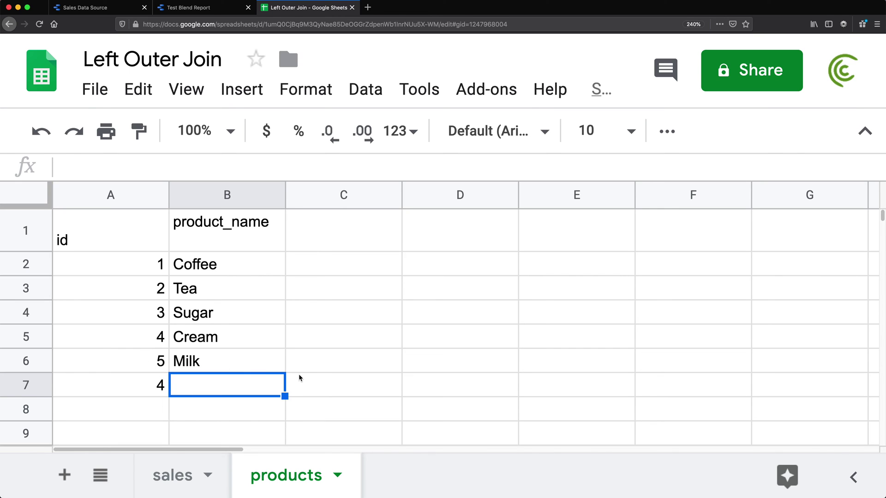
{"action": "type", "text": "D"}
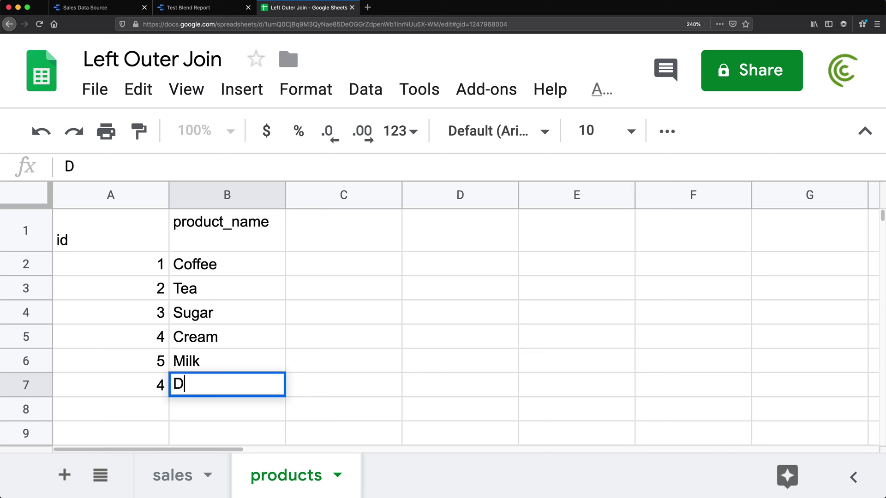
{"action": "type", "text": "isaster"}
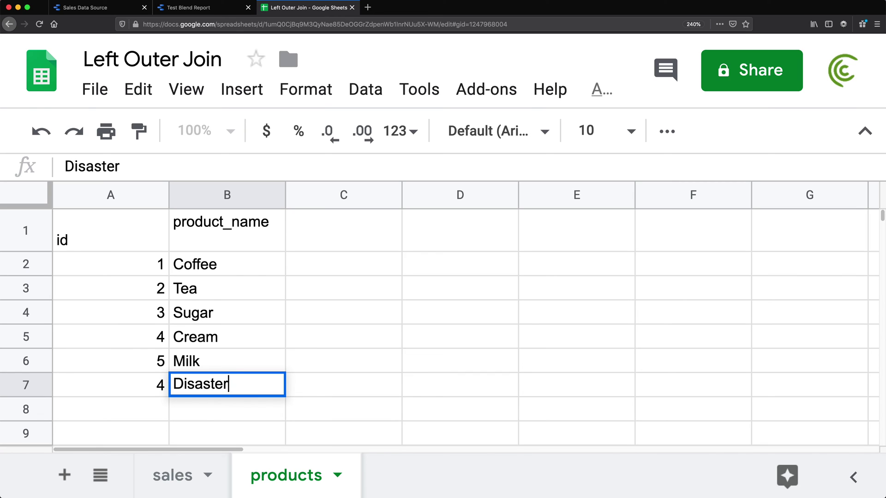
{"action": "left_click", "coordinate": [111, 231]}
{"action": "left_click", "coordinate": [206, 387]}
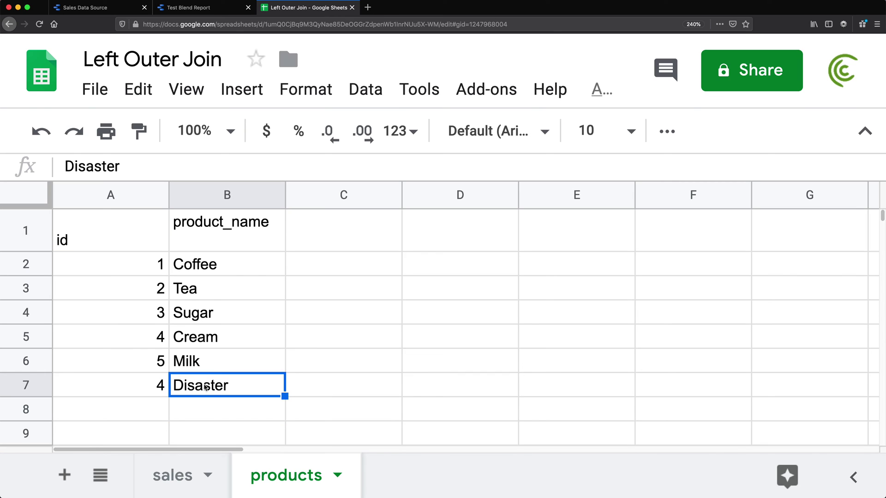
Compare the two id 4 rows of the products sheet and return to the sales sheet.
{"action": "left_click", "coordinate": [155, 340]}
{"action": "left_click", "coordinate": [157, 390]}
{"action": "left_click", "coordinate": [156, 340]}
{"action": "left_click", "coordinate": [170, 480]}
Refresh the report's data and examine the Cream and Disaster rows in the blended table and the pivot table.
{"action": "left_click", "coordinate": [191, 8]}
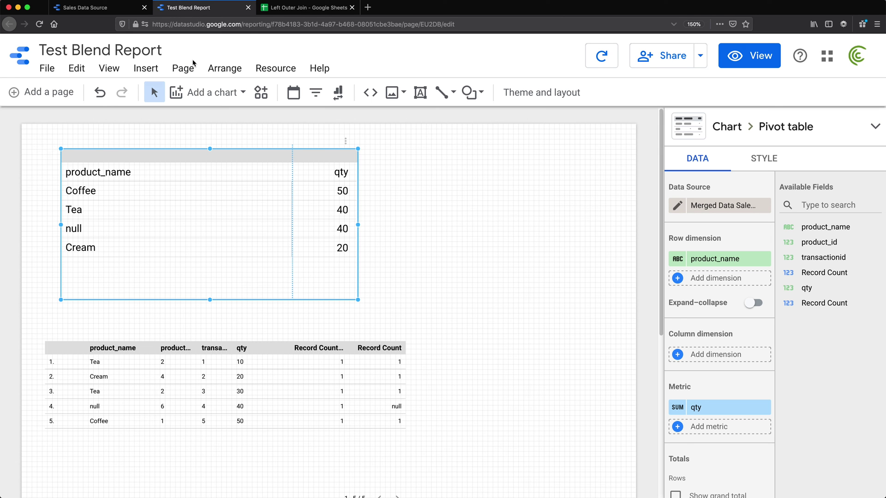
{"action": "left_click", "coordinate": [601, 62]}
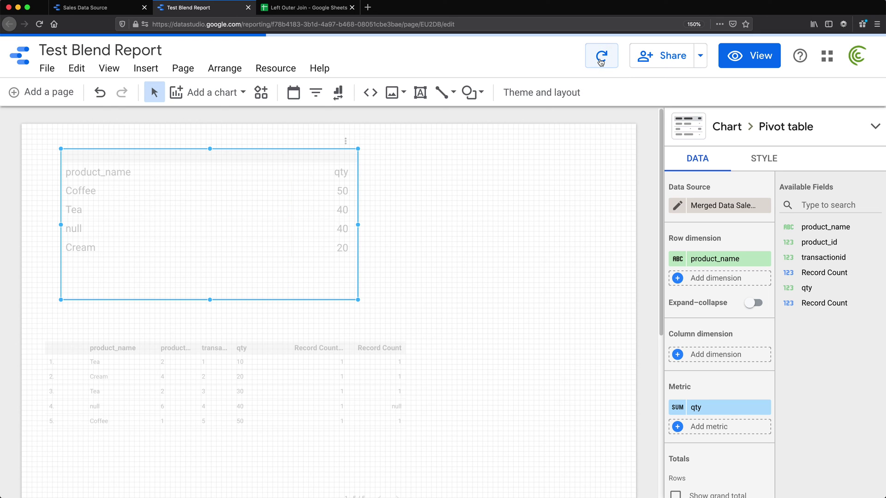
{"action": "left_click", "coordinate": [206, 368]}
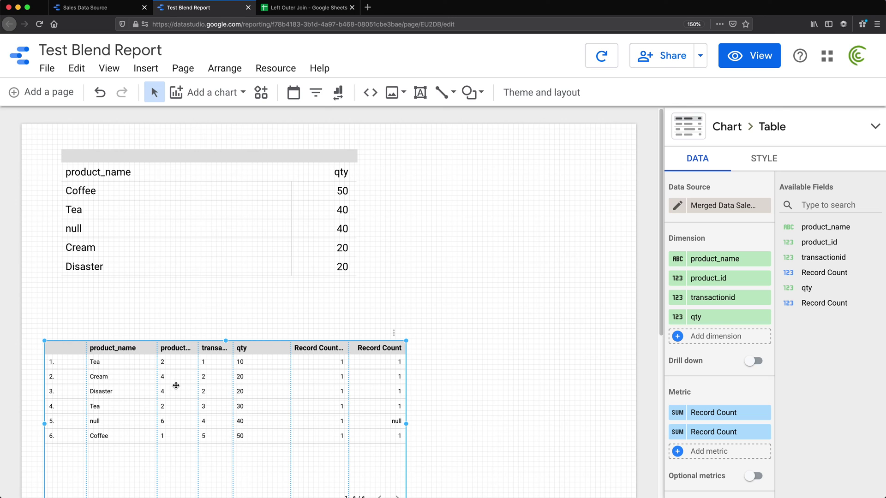
{"action": "left_click", "coordinate": [119, 375]}
{"action": "left_click", "coordinate": [193, 248]}
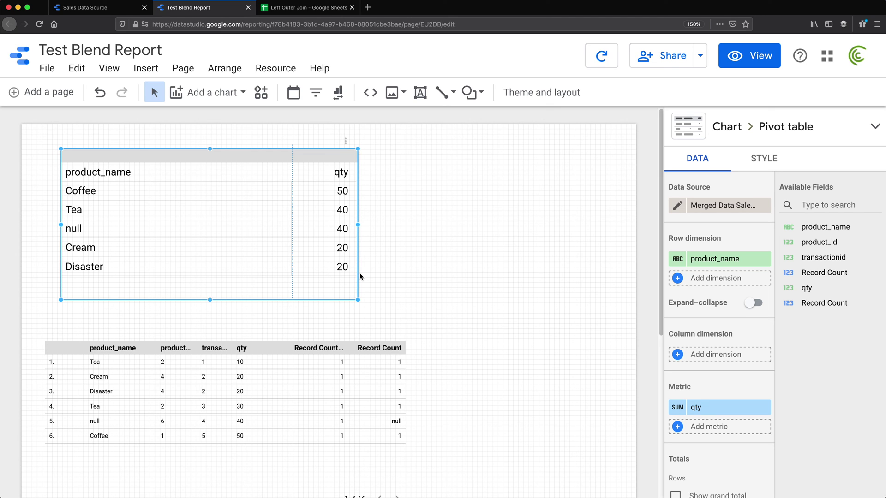
Add a scorecard chart to the report page, to the right of the pivot table.
{"action": "left_click", "coordinate": [404, 178]}
{"action": "left_click", "coordinate": [236, 92]}
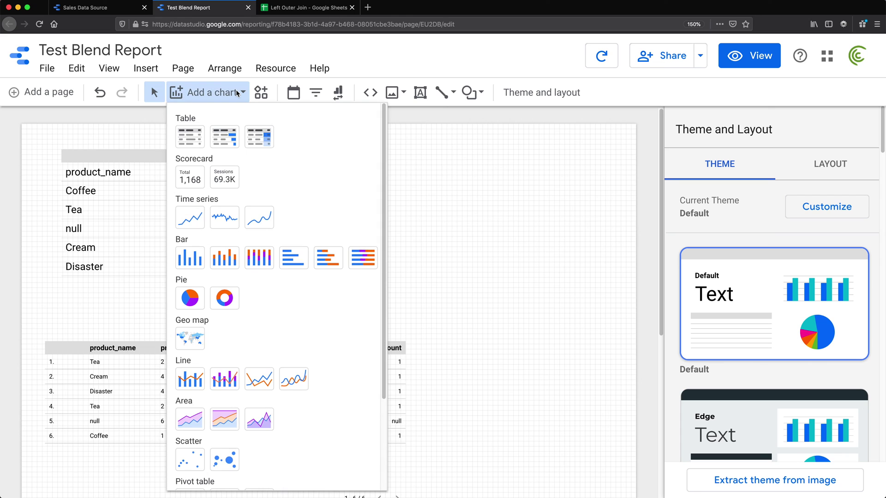
{"action": "left_click", "coordinate": [186, 180]}
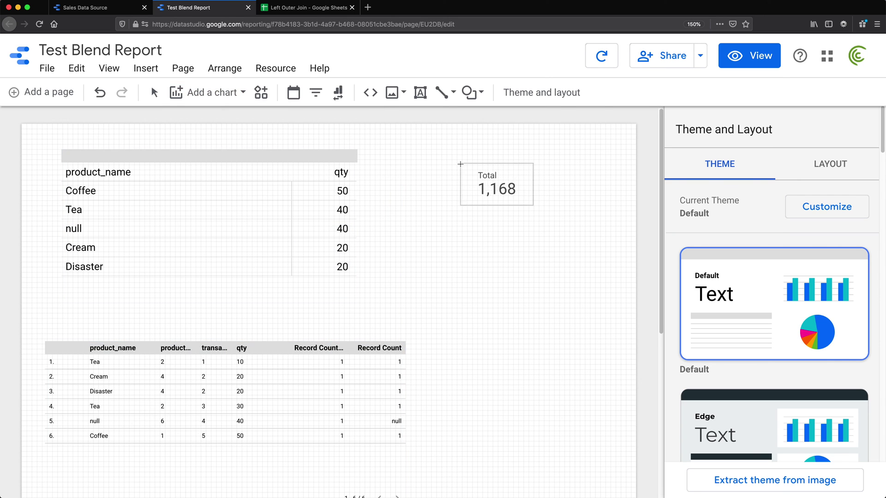
{"action": "left_click", "coordinate": [460, 163]}
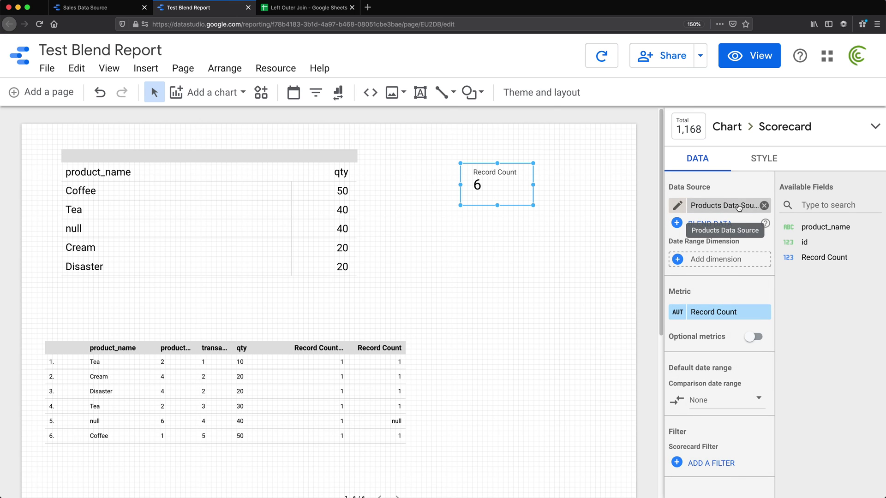
Base the scorecard on Merged Data Sales & Products with qty as its metric, and enlarge its frame.
{"action": "left_click", "coordinate": [738, 207]}
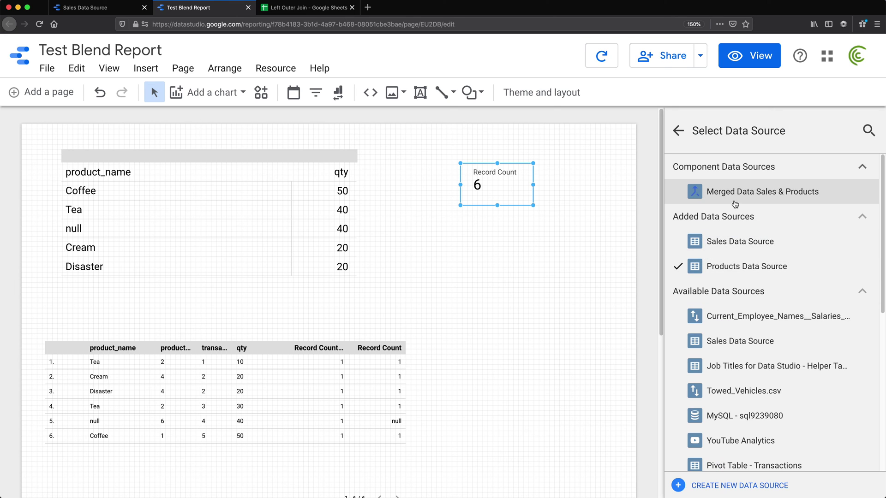
{"action": "left_click", "coordinate": [735, 202]}
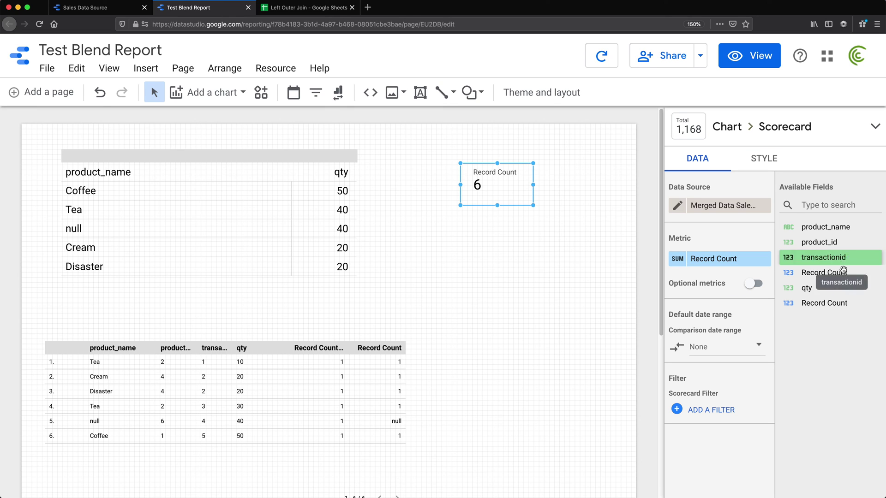
{"action": "left_click_drag", "start_coordinate": [820, 289], "coordinate": [725, 259]}
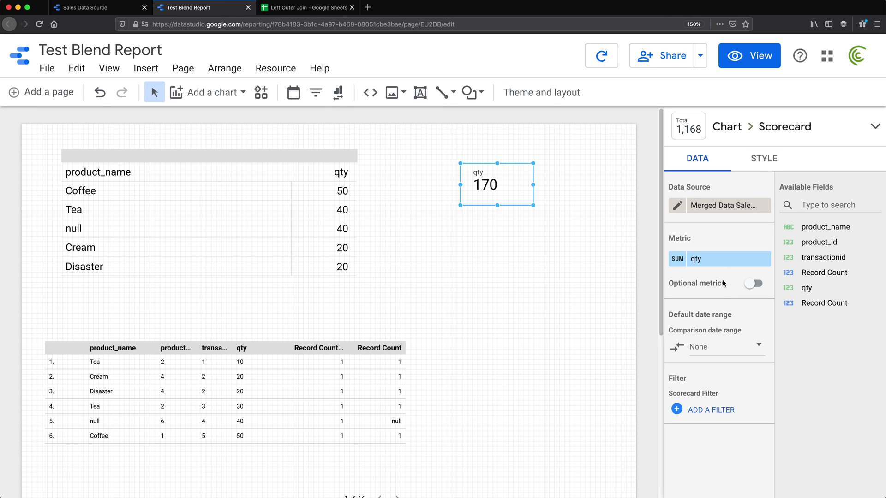
{"action": "left_click_drag", "start_coordinate": [532, 205], "coordinate": [578, 225]}
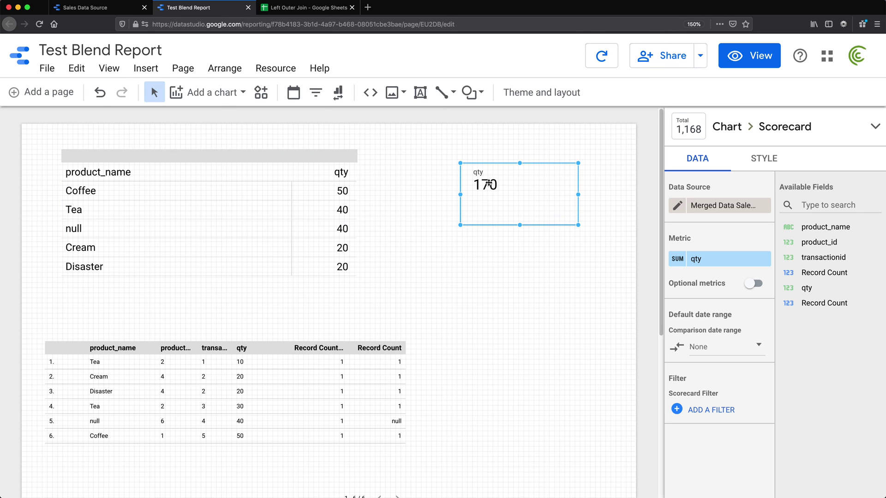
In the Left Outer Join spreadsheet, total the sales quantities in B7 with =SUM(B2:B6), check the product_id 4 row, and clear the total.
{"action": "left_click", "coordinate": [283, 8]}
{"action": "left_click", "coordinate": [266, 389]}
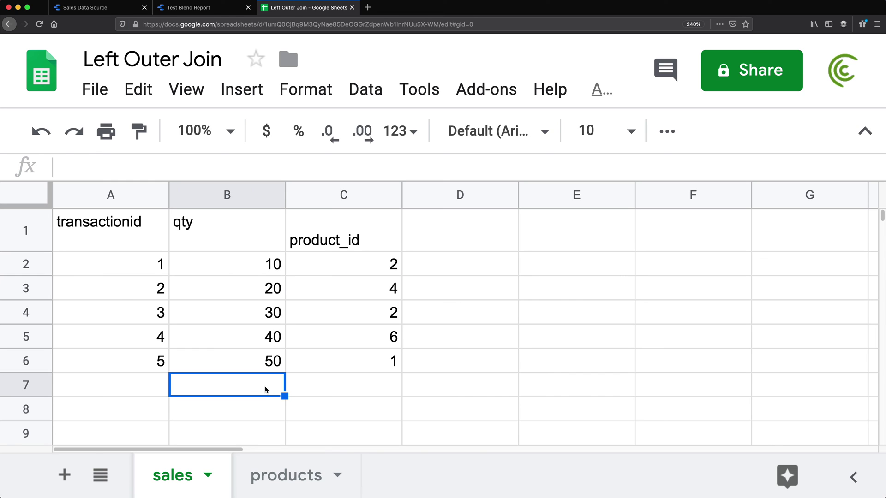
{"action": "type", "text": "=su"}
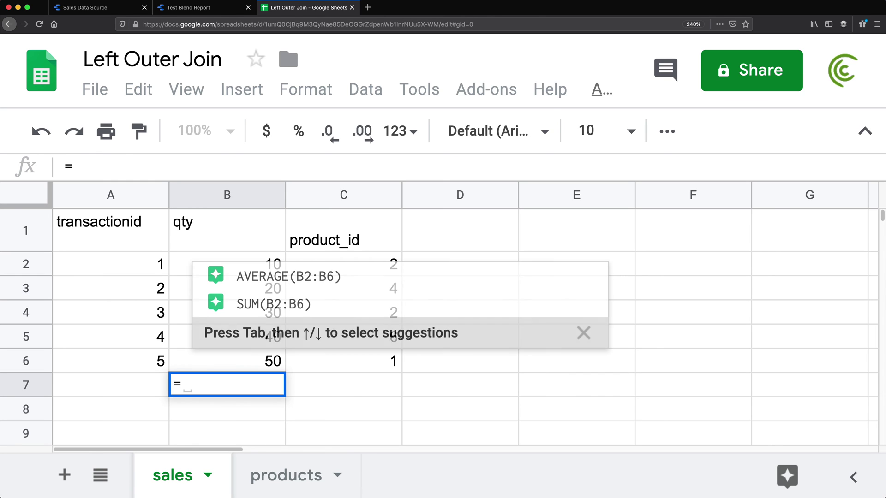
{"action": "left_click", "coordinate": [284, 348]}
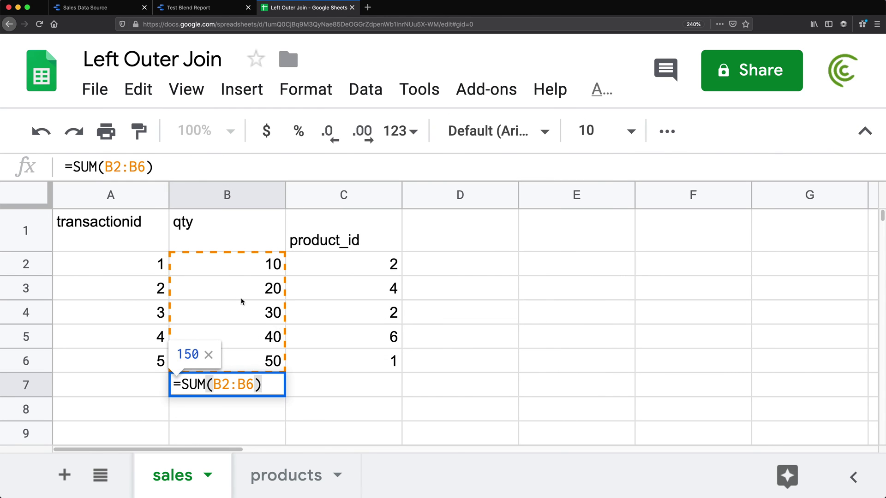
{"action": "key", "text": "Return"}
{"action": "left_click", "coordinate": [254, 392]}
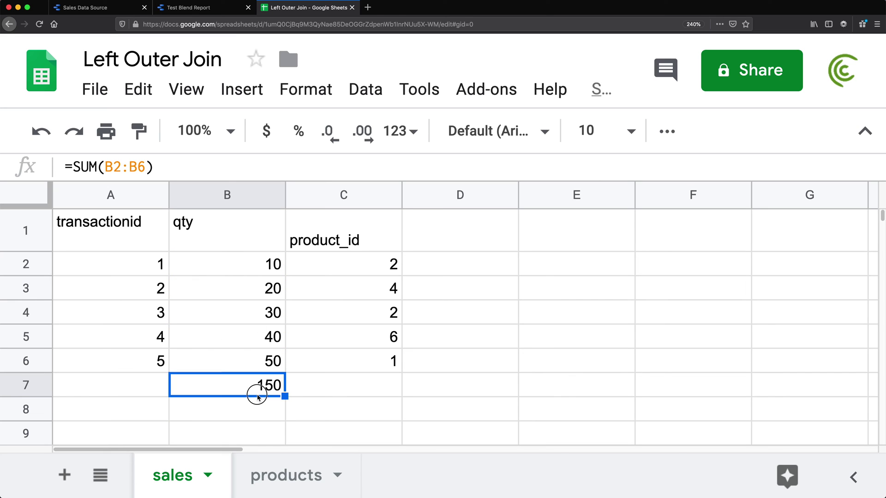
{"action": "left_click_drag", "start_coordinate": [272, 296], "coordinate": [340, 297]}
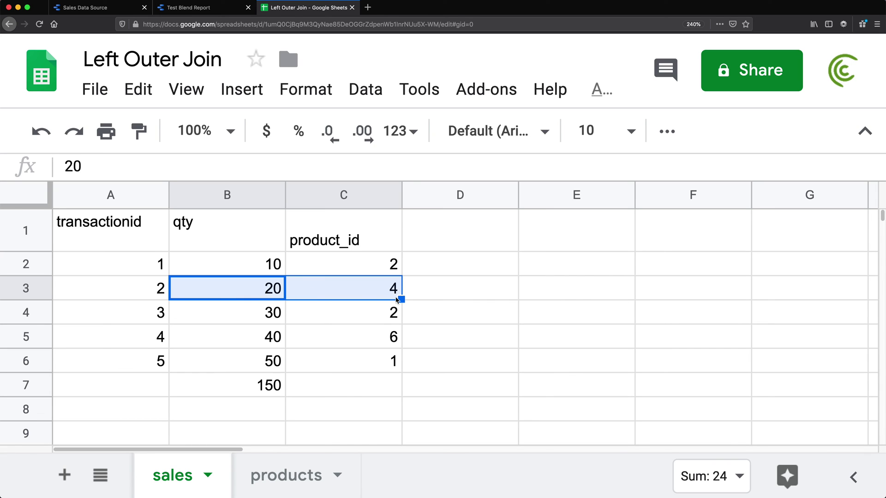
{"action": "left_click", "coordinate": [261, 394]}
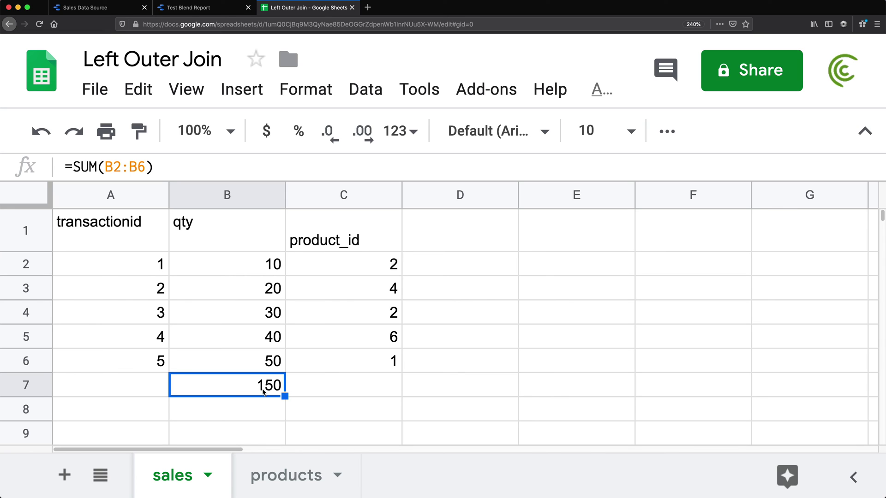
Add a row to the end of the products sheet with id 4 and product_name More Disaster.
{"action": "left_click", "coordinate": [290, 484]}
{"action": "left_click", "coordinate": [155, 399]}
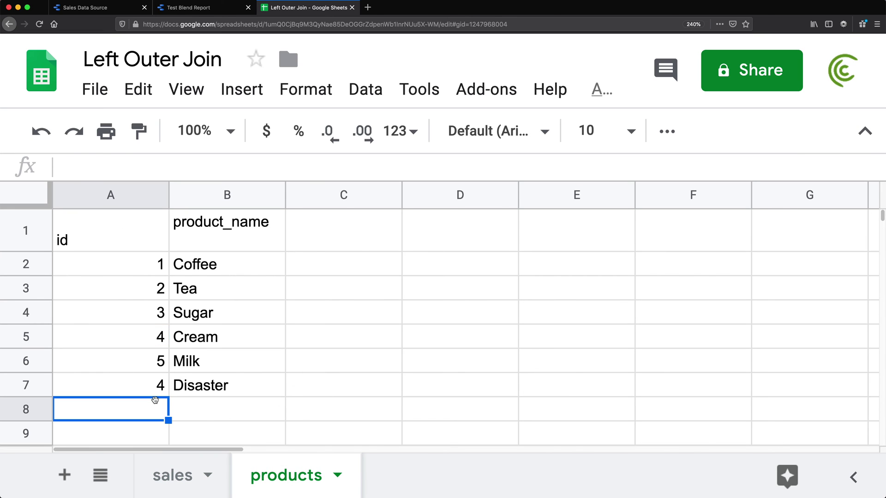
{"action": "type", "text": "4"}
{"action": "key", "text": "Tab"}
{"action": "type", "text": "Mo"}
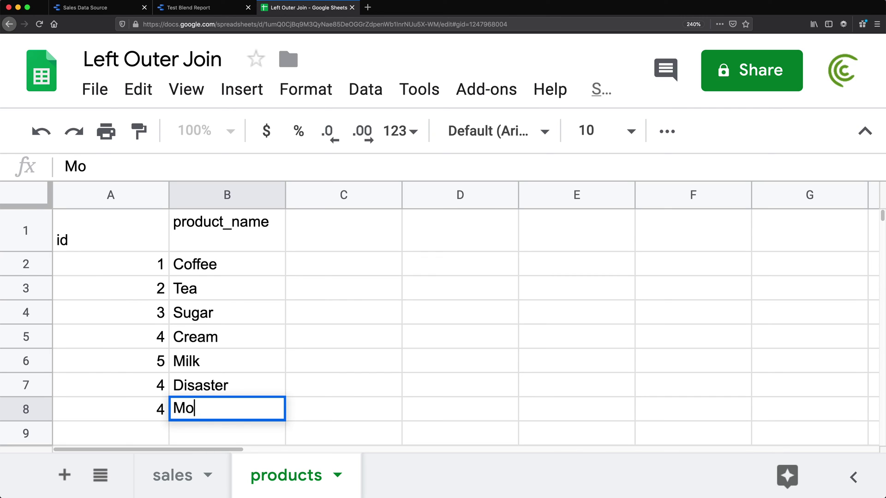
{"action": "type", "text": "re Disaster"}
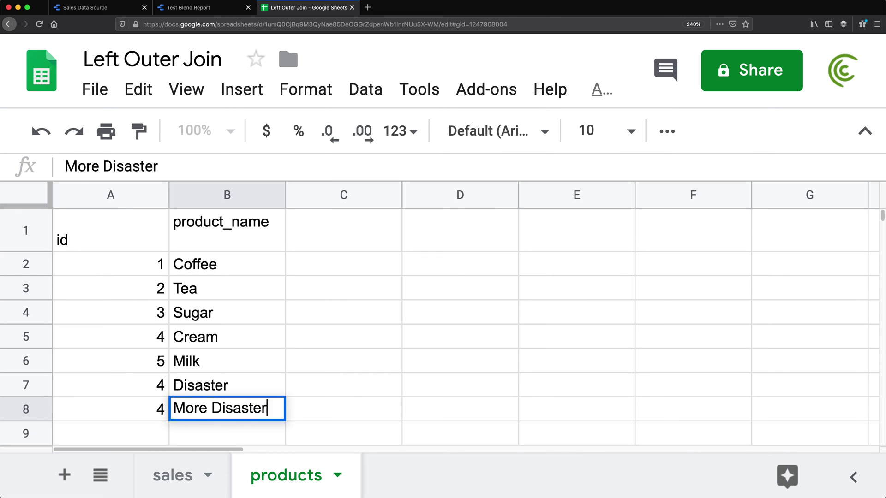
{"action": "key", "text": "Return"}
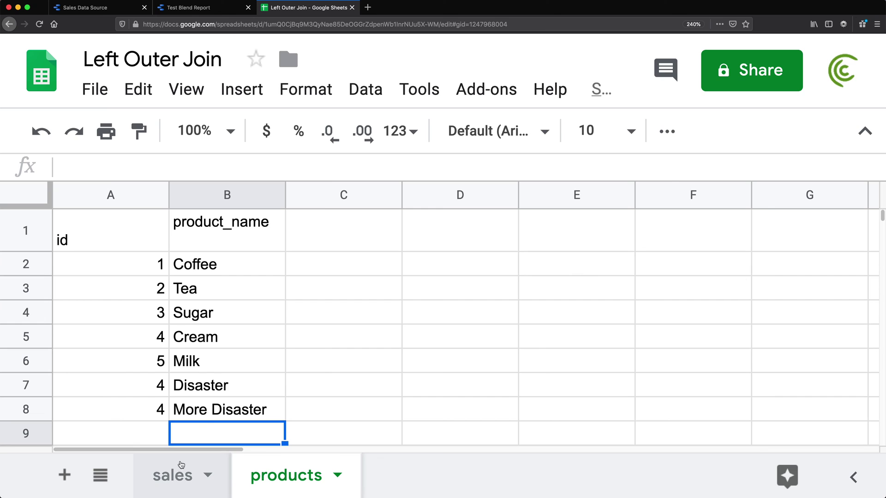
Refresh the data in Test Blend Report and compare the scorecard, blended table and pivot table for the id 4 products.
{"action": "left_click", "coordinate": [171, 475]}
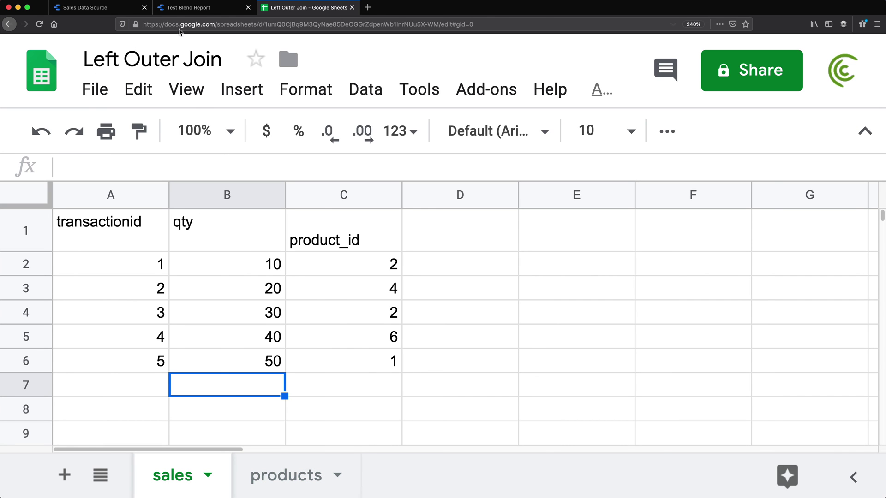
{"action": "left_click", "coordinate": [194, 8]}
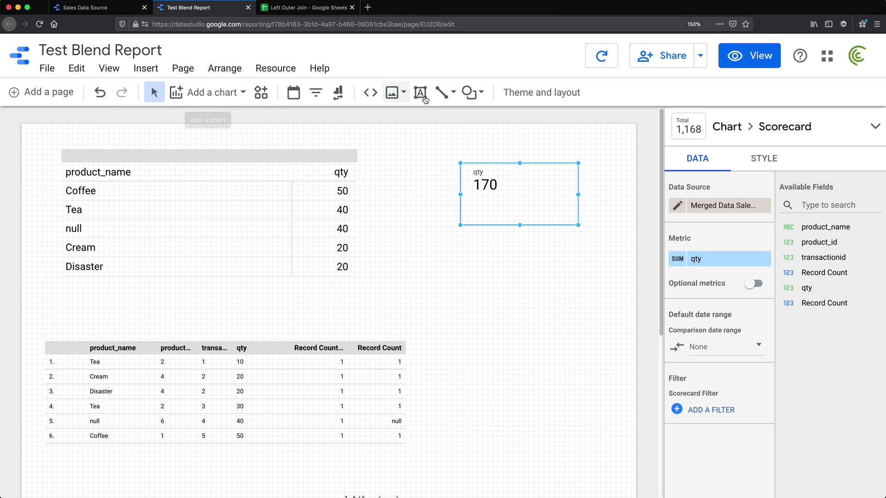
{"action": "left_click", "coordinate": [599, 55]}
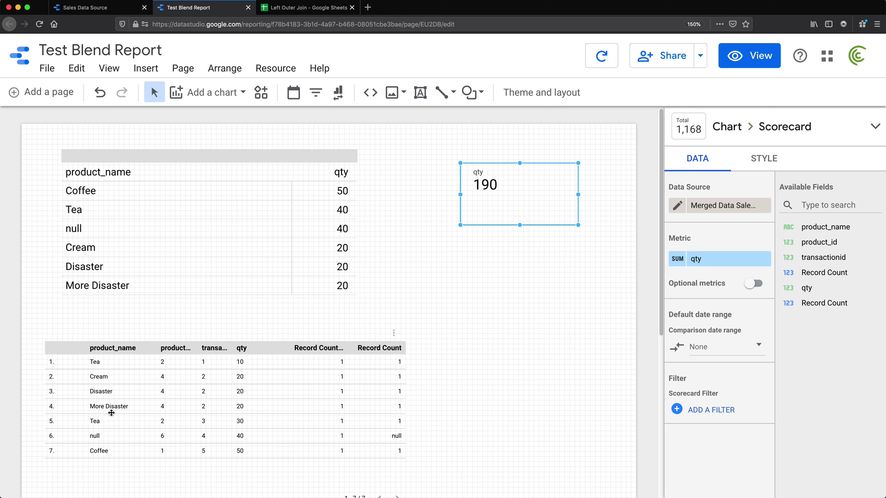
{"action": "left_click", "coordinate": [106, 381]}
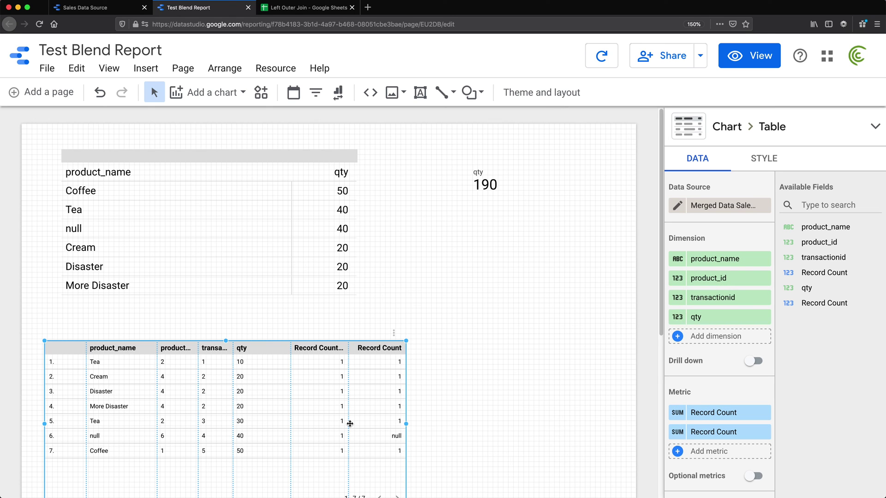
{"action": "left_click", "coordinate": [197, 267]}
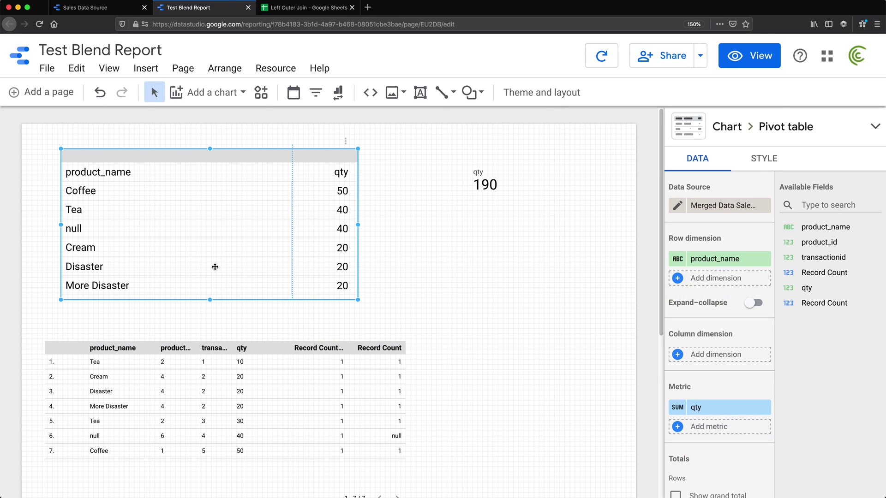
Review the product rows and the id column in the spreadsheet's products sheet for duplicate IDs.
{"action": "left_click", "coordinate": [298, 7]}
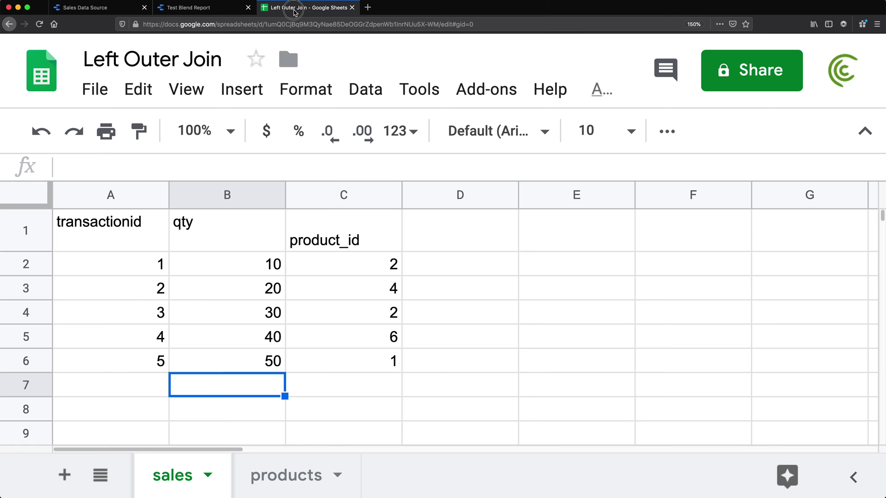
{"action": "left_click", "coordinate": [278, 491]}
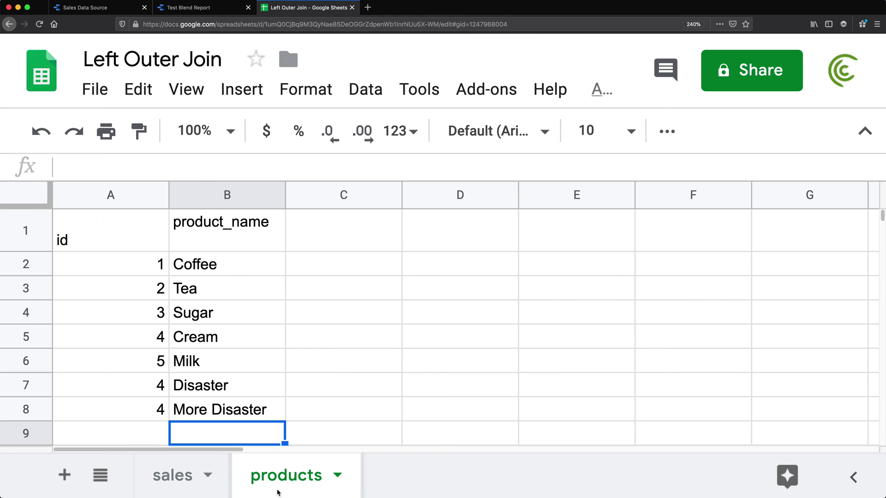
{"action": "left_click_drag", "start_coordinate": [129, 265], "coordinate": [230, 262]}
{"action": "scroll", "coordinate": [229, 258], "scroll_direction": "up", "scroll_amount": 15}
{"action": "left_click_drag", "start_coordinate": [152, 248], "coordinate": [257, 406]}
{"action": "left_click_drag", "start_coordinate": [152, 265], "coordinate": [158, 409]}
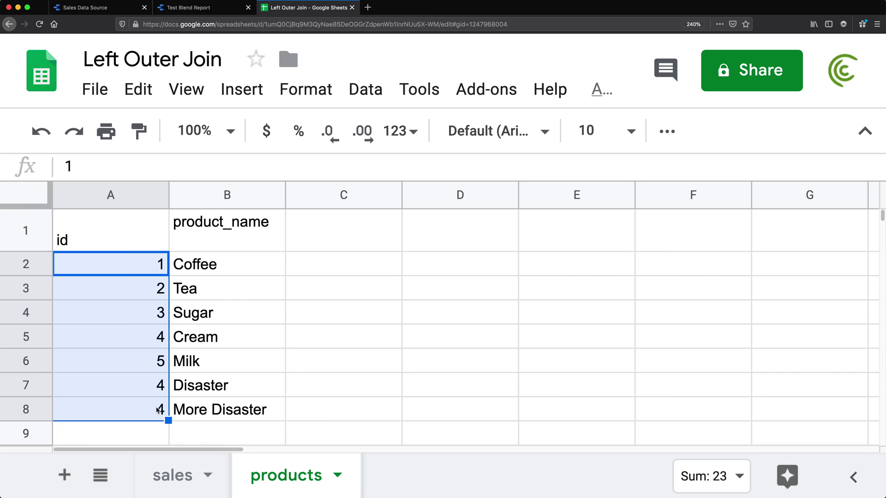
{"action": "left_click", "coordinate": [130, 221]}
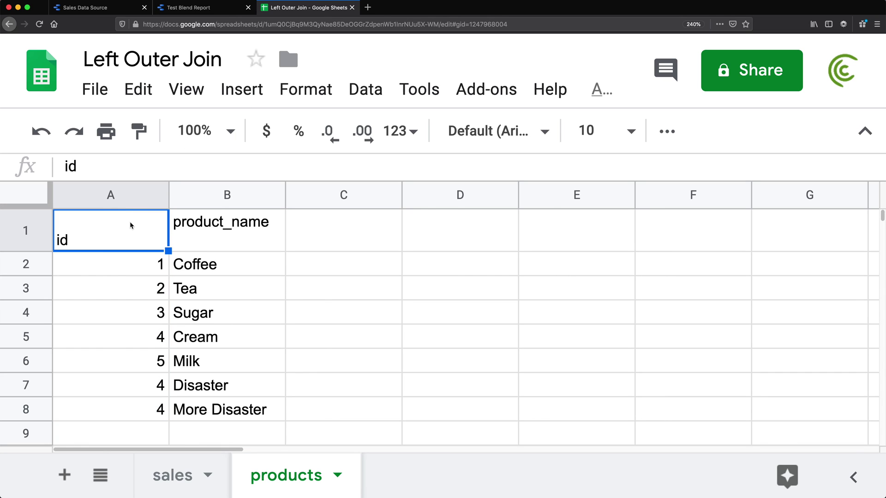
Review the join keys of the pivot table's blended data source in Test Blend Report and leave the blend editor.
{"action": "left_click", "coordinate": [188, 7]}
{"action": "left_click", "coordinate": [856, 255]}
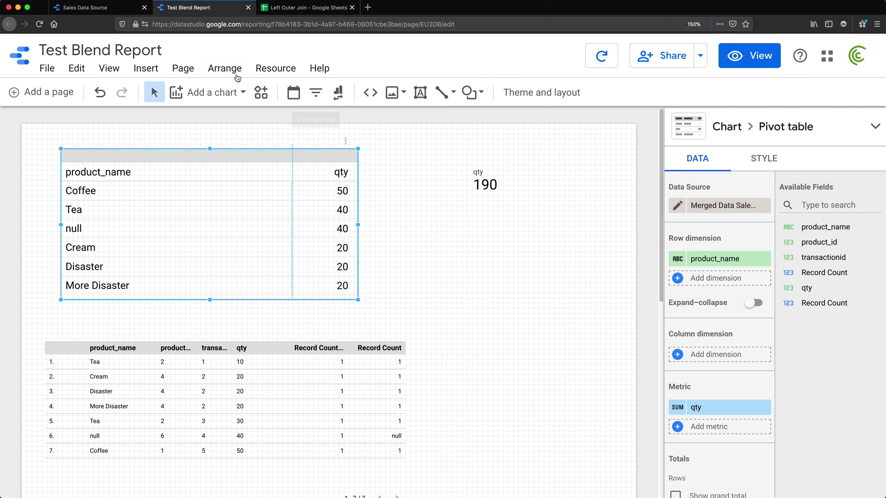
{"action": "left_click", "coordinate": [510, 264]}
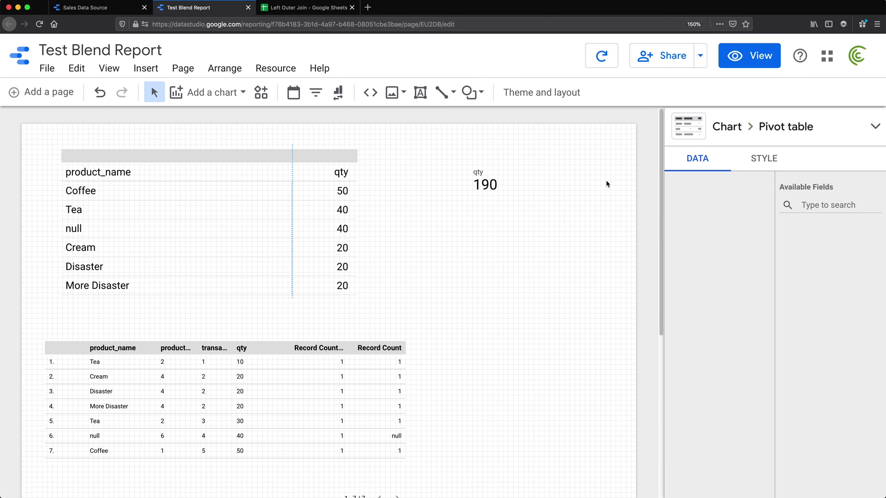
{"action": "left_click", "coordinate": [247, 170]}
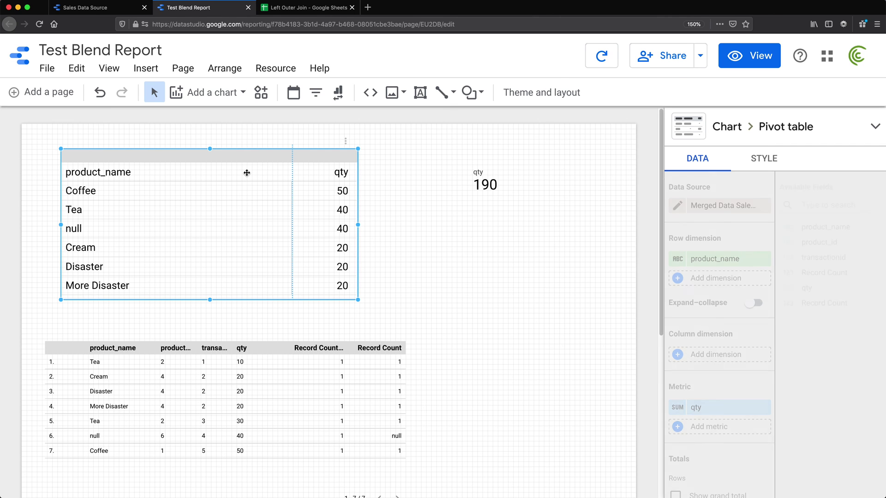
{"action": "left_click", "coordinate": [677, 207]}
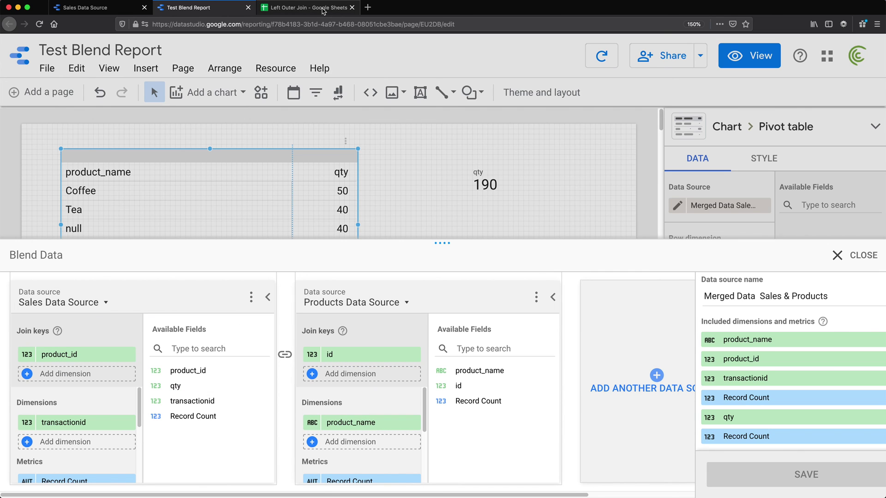
{"action": "left_click", "coordinate": [837, 259]}
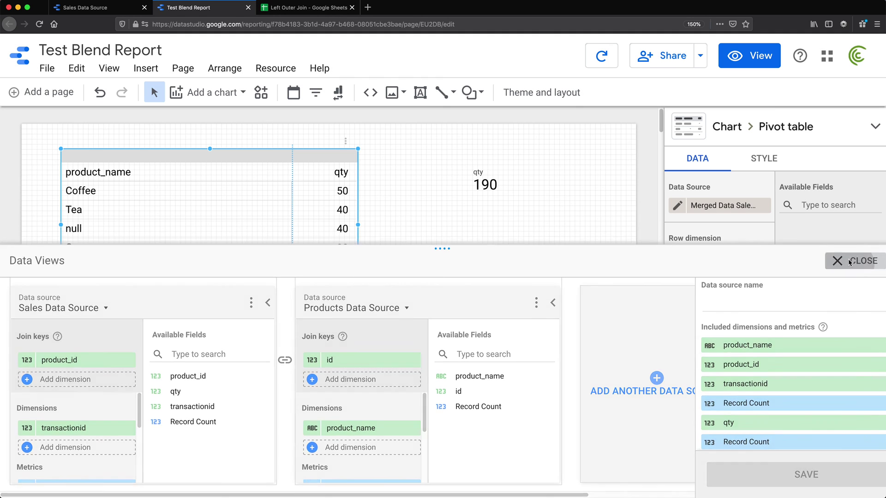
Switch to the Left Outer Join spreadsheet and add a new sheet named Table.
{"action": "left_click", "coordinate": [300, 7]}
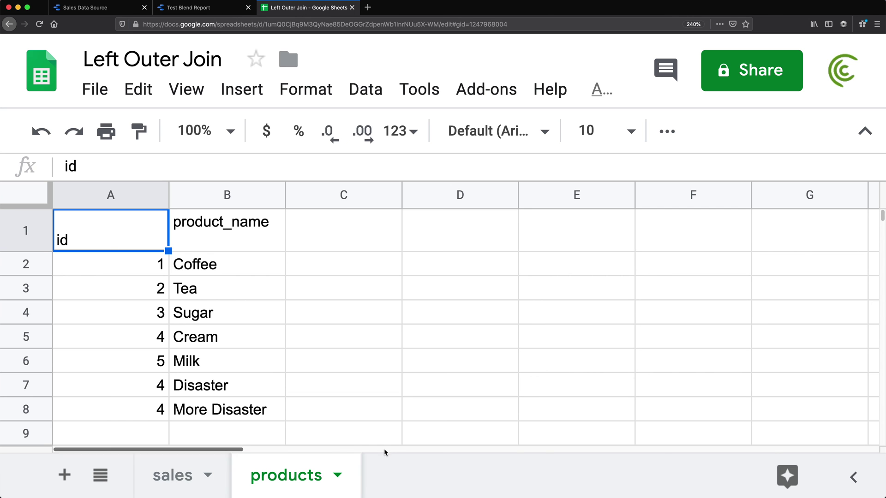
{"action": "left_click", "coordinate": [65, 474]}
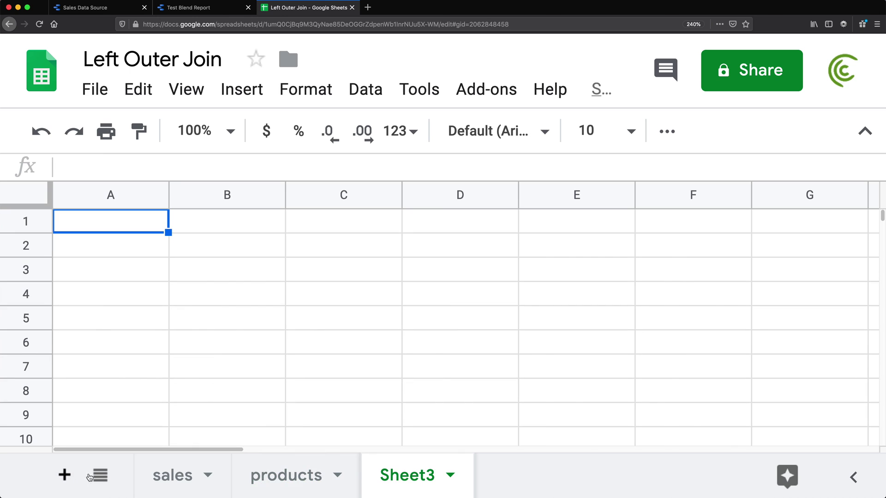
{"action": "double_click", "coordinate": [416, 475]}
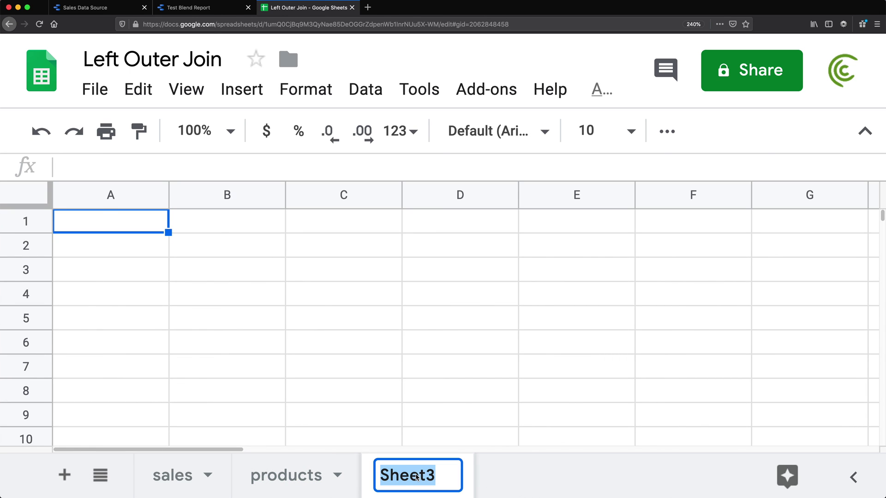
{"action": "type", "text": "Table"}
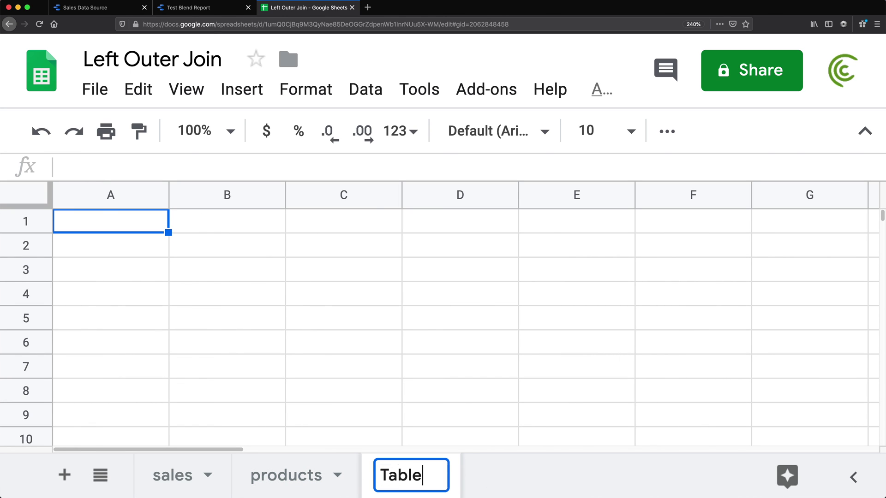
{"action": "key", "text": "Return"}
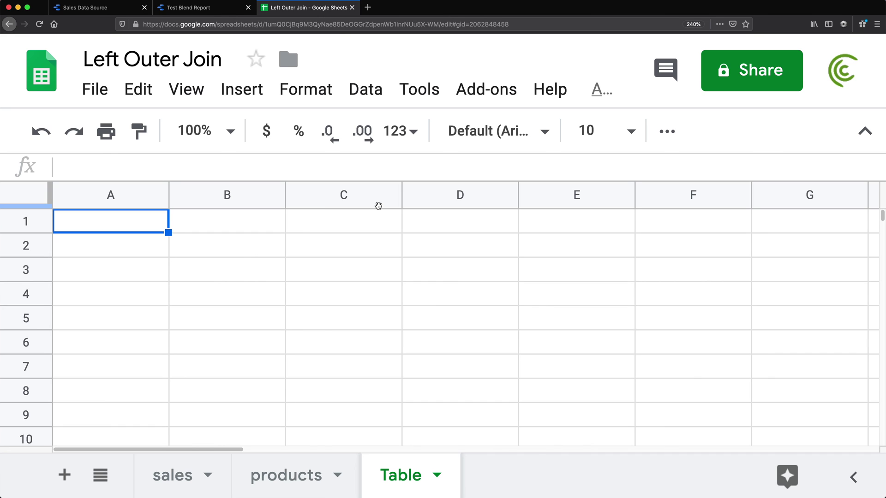
Enter the column headers from, to and amount in the first row of the Table sheet.
{"action": "type", "text": "from"}
{"action": "key", "text": "Tab"}
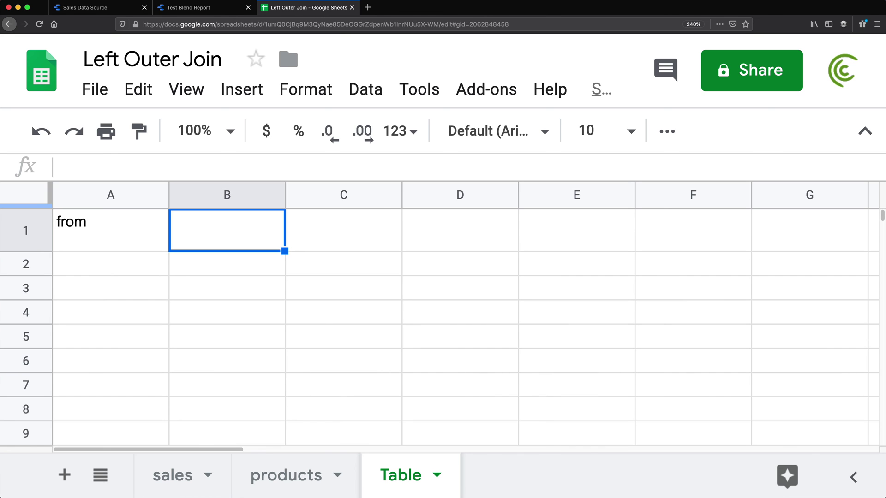
{"action": "type", "text": "to"}
{"action": "key", "text": "Return"}
{"action": "left_click", "coordinate": [110, 231]}
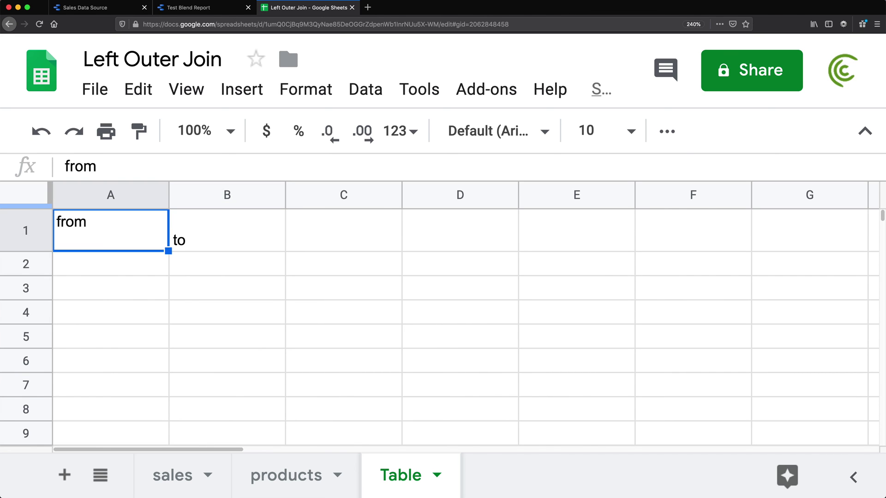
{"action": "left_click", "coordinate": [343, 230]}
{"action": "type", "text": "amount"}
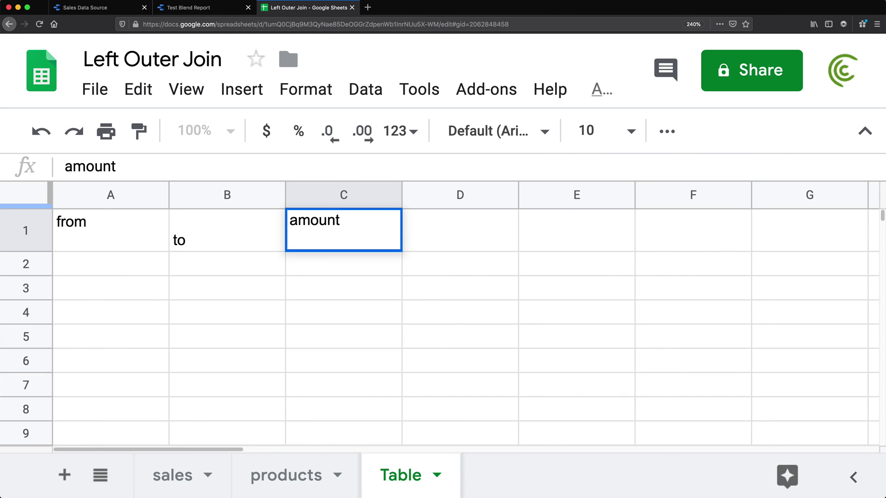
{"action": "key", "text": "Return"}
Fill the first data row of the Table sheet with Chicago, Los Angeles and an amount of 500.
{"action": "left_click", "coordinate": [111, 264]}
{"action": "type", "text": "Chi"}
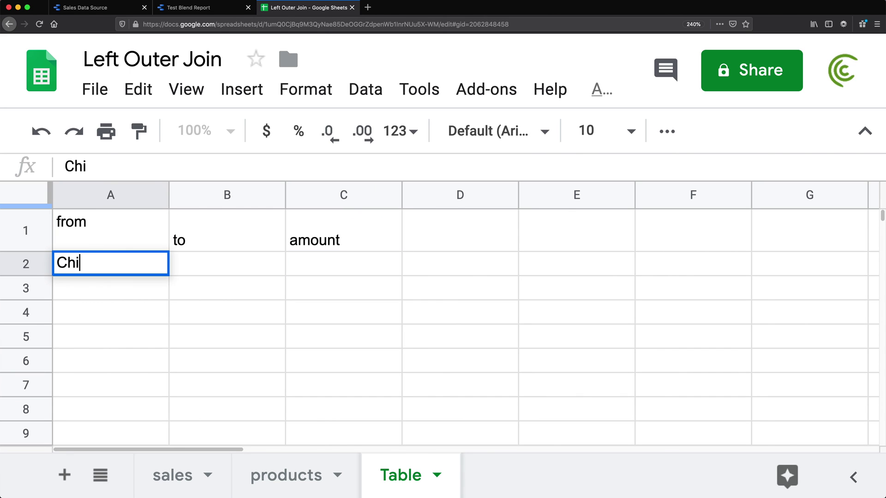
{"action": "type", "text": "cago"}
{"action": "key", "text": "Tab"}
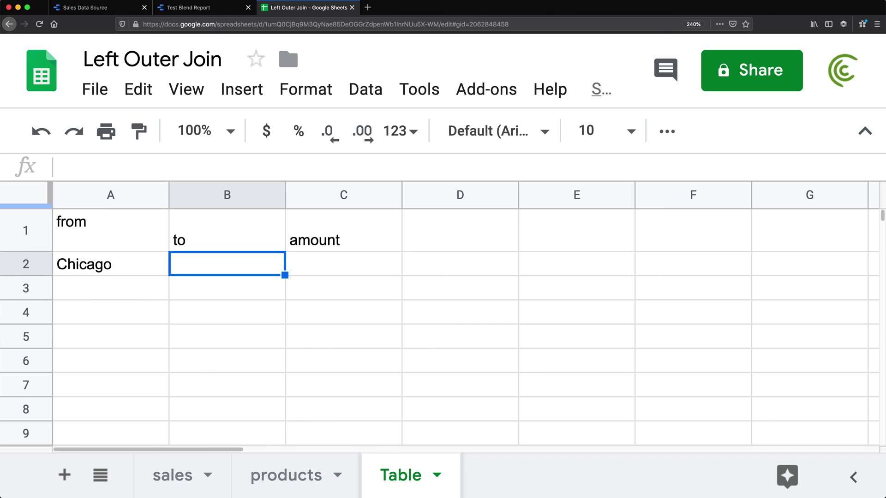
{"action": "type", "text": "Los Angeles"}
{"action": "key", "text": "Return"}
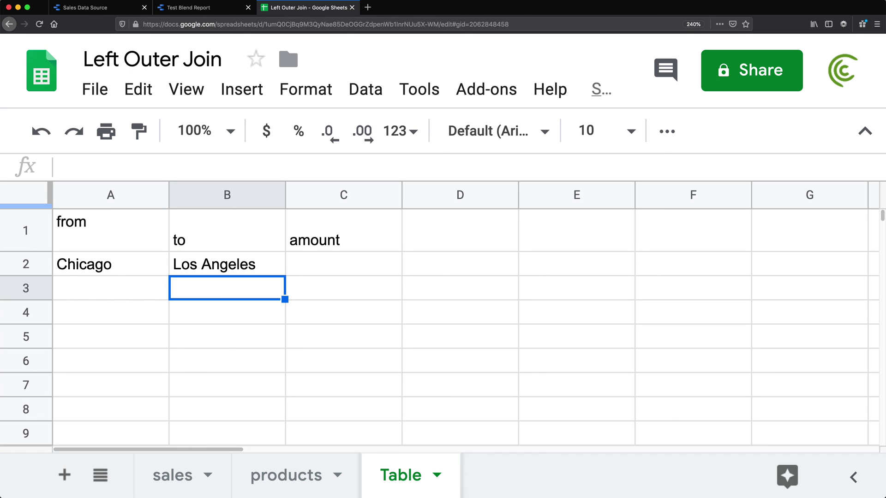
{"action": "key", "text": "Up"}
{"action": "key", "text": "Right"}
{"action": "type", "text": "500"}
{"action": "key", "text": "Return"}
Fill the second data row of the Table sheet with Chicago, NYC and an amount of 300.
{"action": "left_click", "coordinate": [87, 290]}
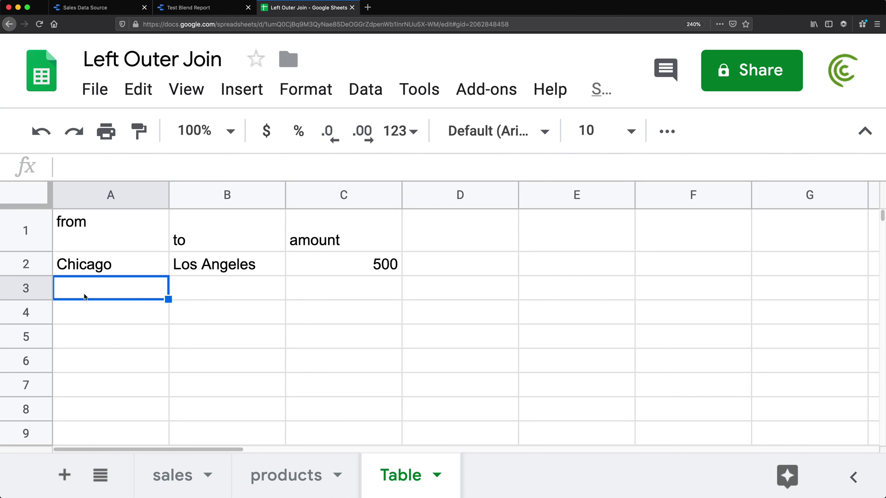
{"action": "type", "text": "Chicago"}
{"action": "key", "text": "Tab"}
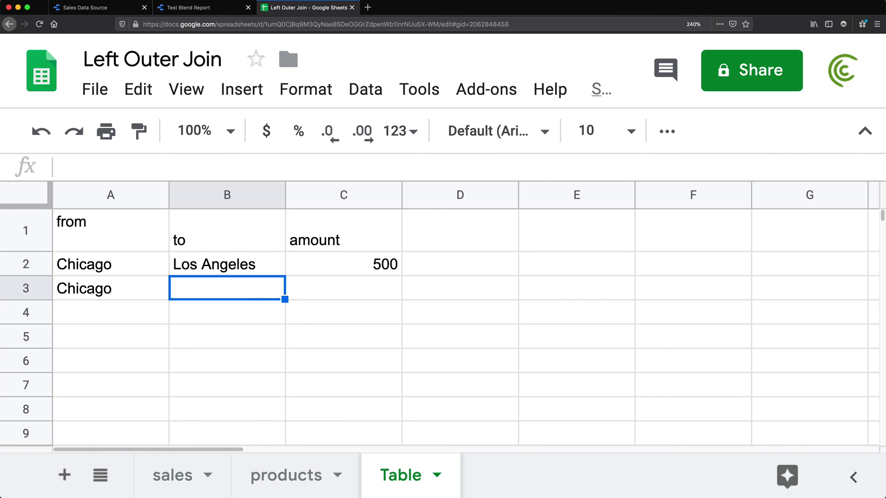
{"action": "type", "text": "NYC"}
{"action": "key", "text": "Tab"}
{"action": "type", "text": "300"}
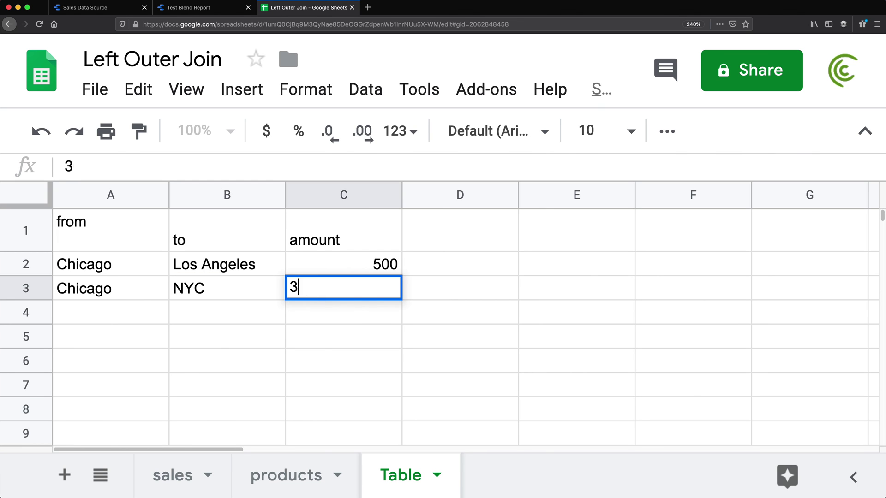
{"action": "key", "text": "Return"}
{"action": "left_click_drag", "start_coordinate": [132, 240], "coordinate": [376, 300]}
{"action": "left_click", "coordinate": [651, 263]}
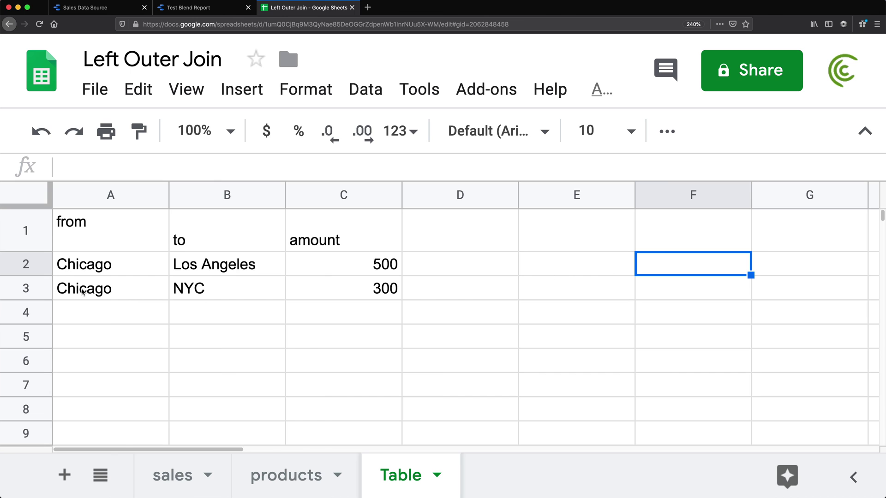
Copy the from and to columns with their data into a new sheet named Another Table.
{"action": "left_click_drag", "start_coordinate": [80, 232], "coordinate": [205, 274]}
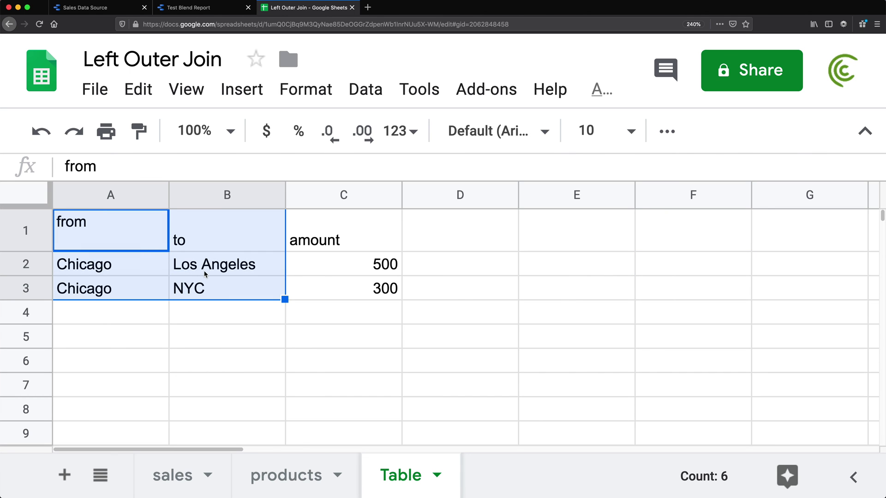
{"action": "key", "text": "ctrl+c"}
{"action": "left_click", "coordinate": [64, 475]}
{"action": "key", "text": "ctrl+v"}
{"action": "double_click", "coordinate": [431, 480]}
{"action": "type", "text": "Another Table"}
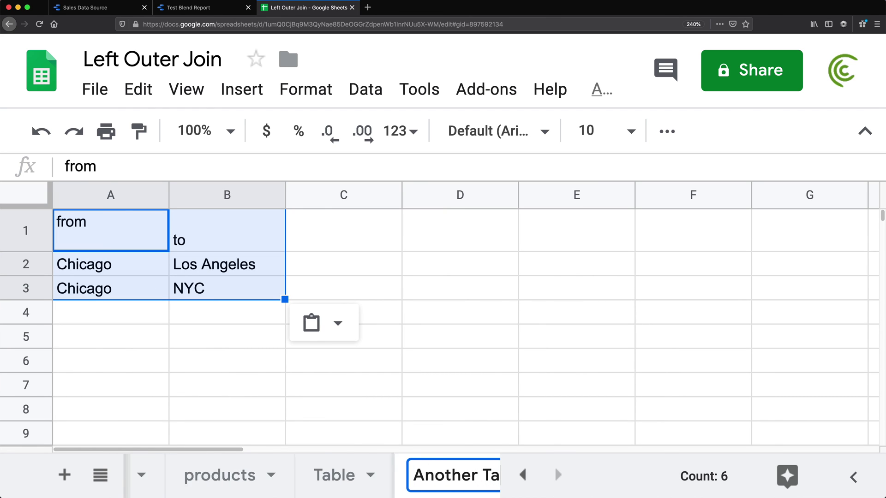
{"action": "key", "text": "Return"}
Add a category column beside the to column in Another Table, with A for Los Angeles and B for NYC.
{"action": "left_click", "coordinate": [324, 231]}
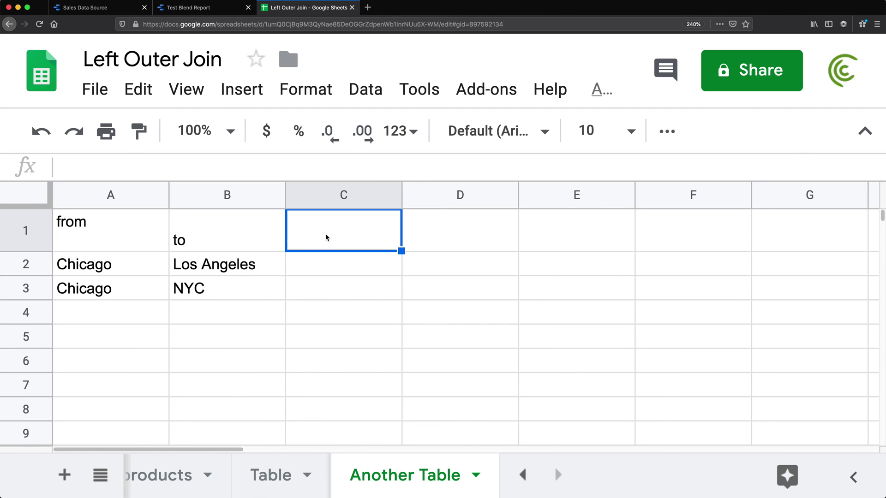
{"action": "type", "text": "category"}
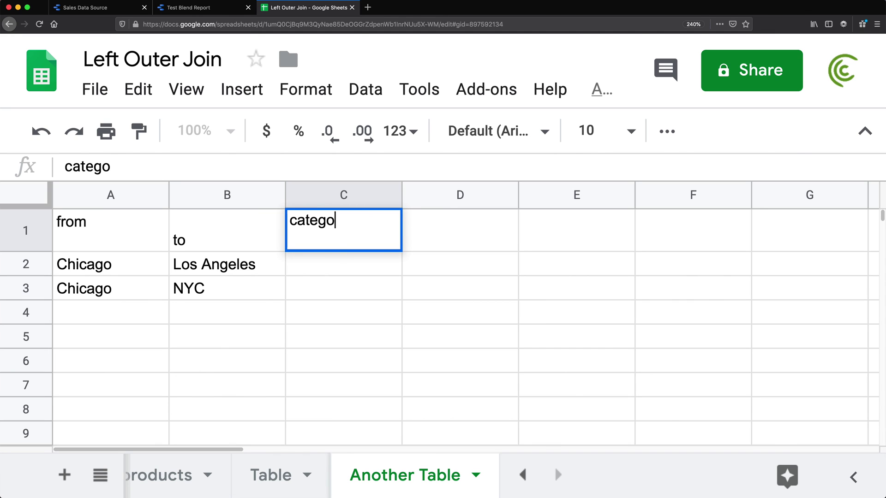
{"action": "key", "text": "Return"}
{"action": "type", "text": "A"}
{"action": "key", "text": "Return"}
{"action": "type", "text": "B"}
{"action": "key", "text": "Return"}
{"action": "key", "text": "Down"}
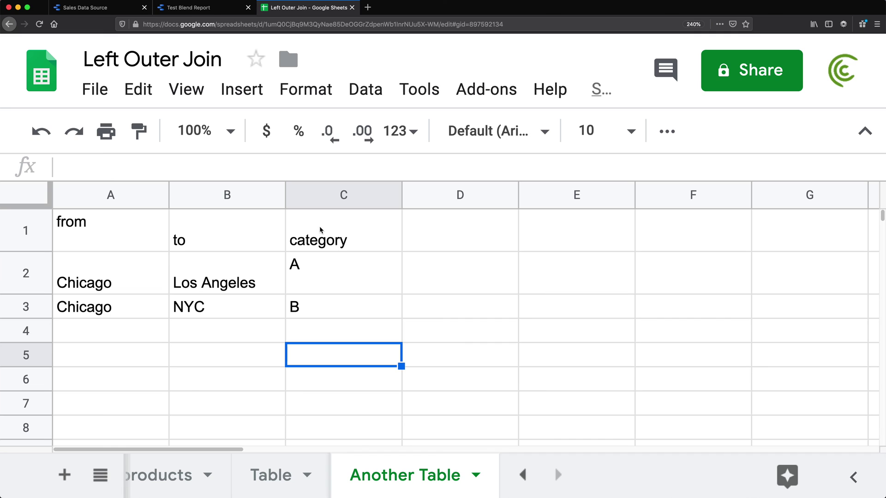
Add the header amount in the column after category in Another Table.
{"action": "left_click", "coordinate": [423, 232]}
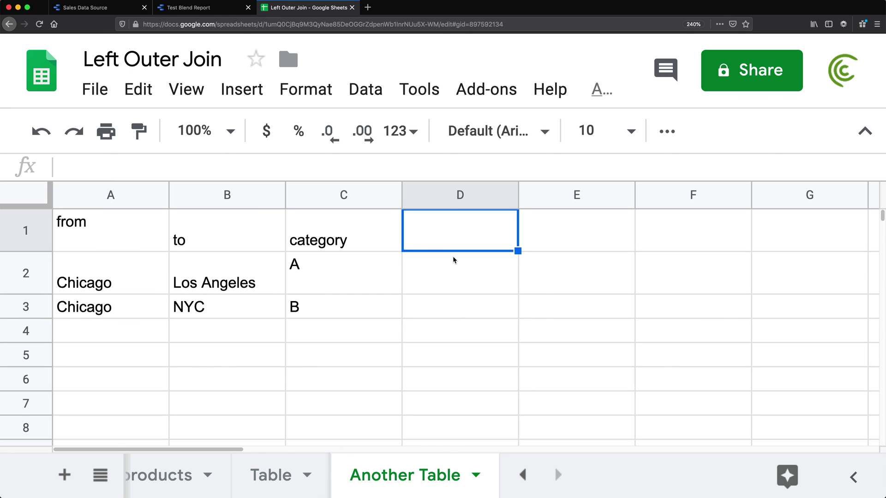
{"action": "type", "text": "an"}
{"action": "key", "text": "BackSpace"}
{"action": "type", "text": "mount"}
{"action": "key", "text": "Return"}
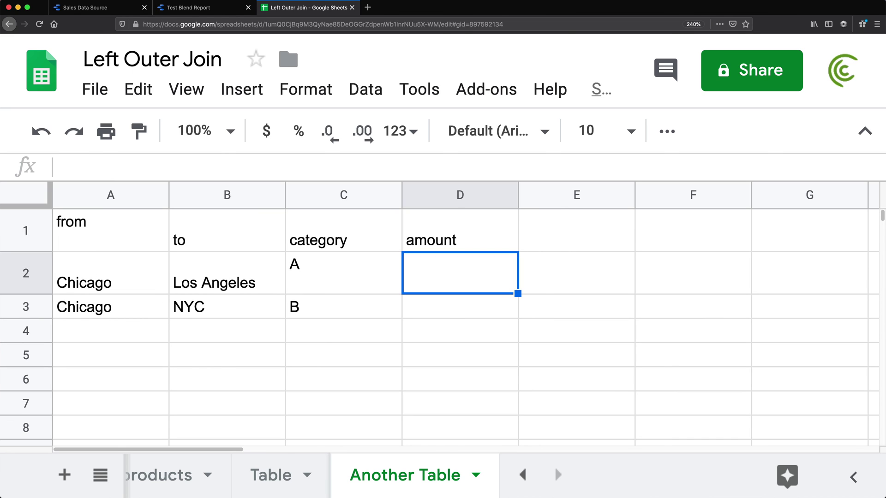
Compare the shared from and to columns of Table and Another Table with the join key setup of the blend in Test Blend Report.
{"action": "left_click", "coordinate": [99, 280]}
{"action": "left_click", "coordinate": [230, 279]}
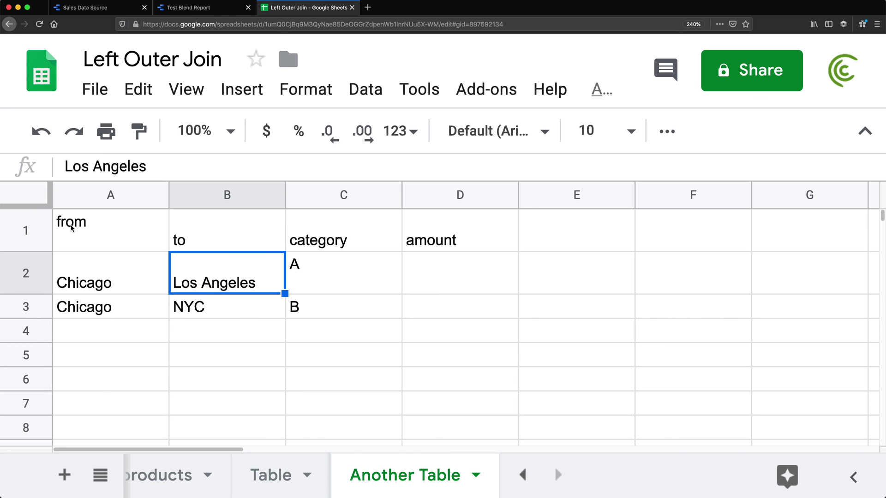
{"action": "left_click", "coordinate": [271, 475]}
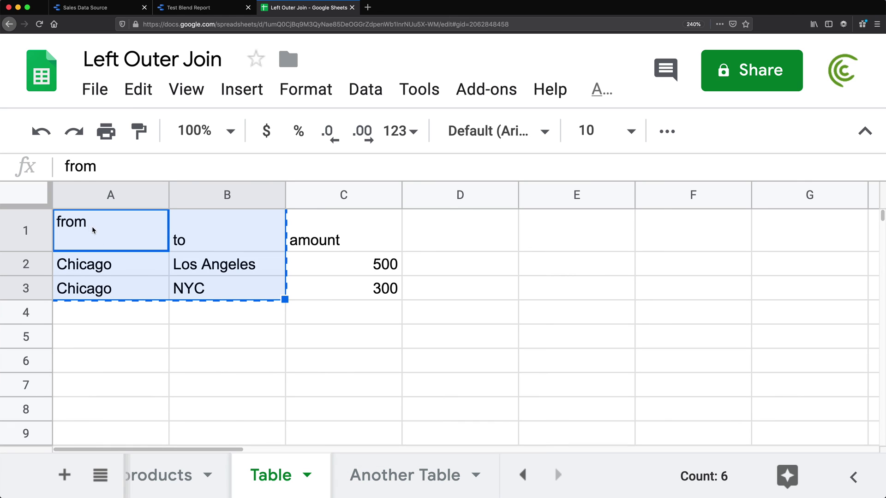
{"action": "left_click", "coordinate": [198, 8]}
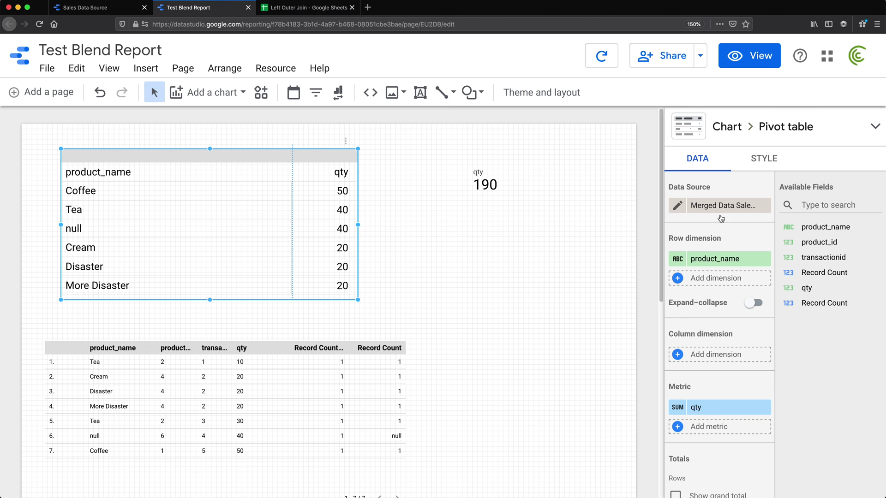
{"action": "left_click", "coordinate": [679, 208]}
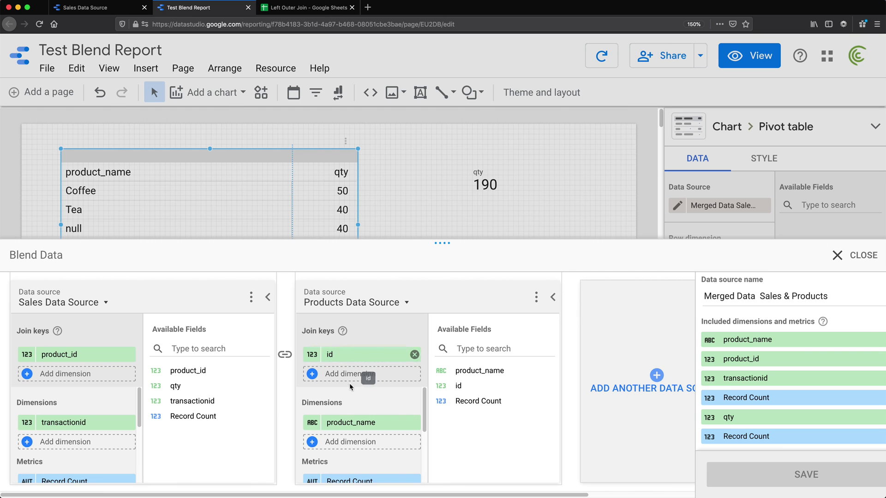
{"action": "left_click", "coordinate": [282, 9]}
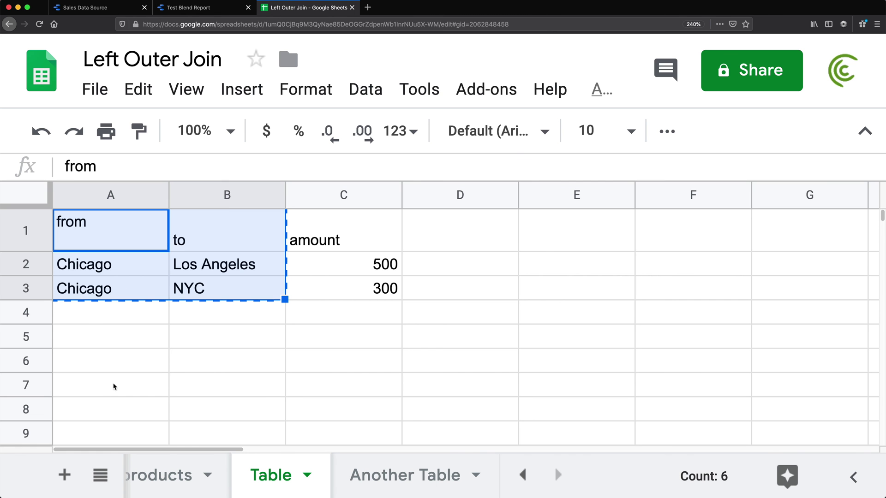
{"action": "left_click", "coordinate": [403, 477]}
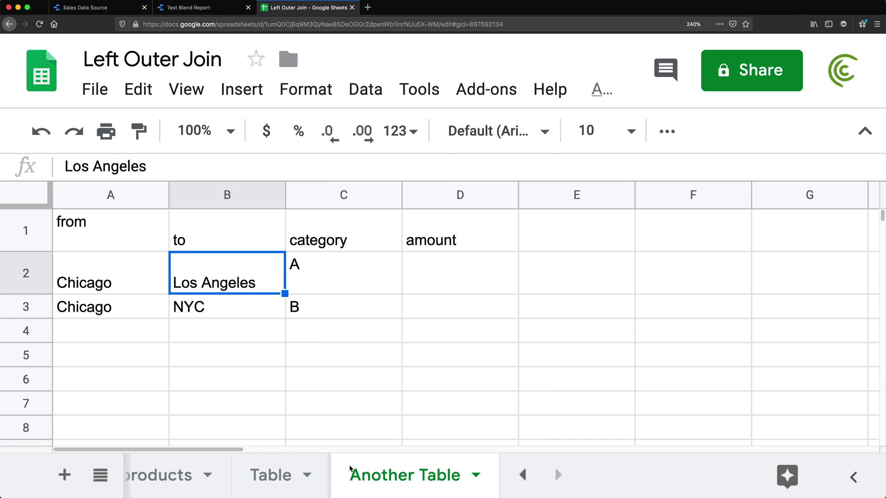
{"action": "left_click", "coordinate": [270, 475]}
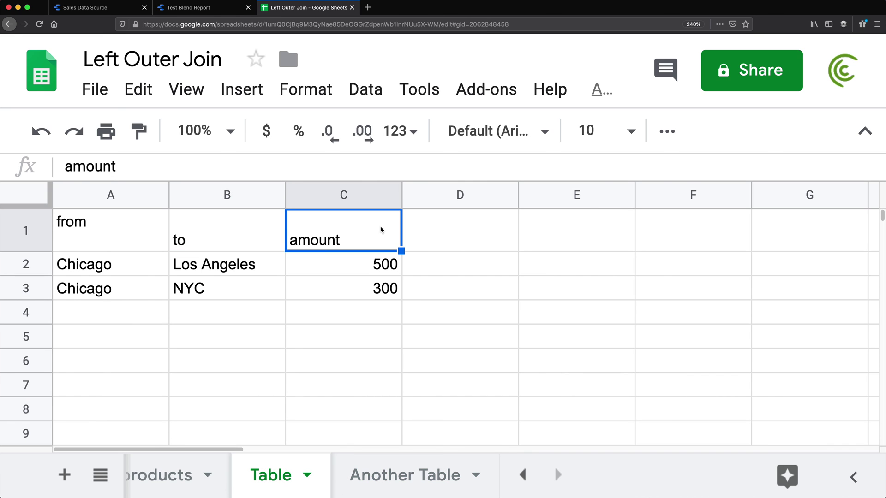